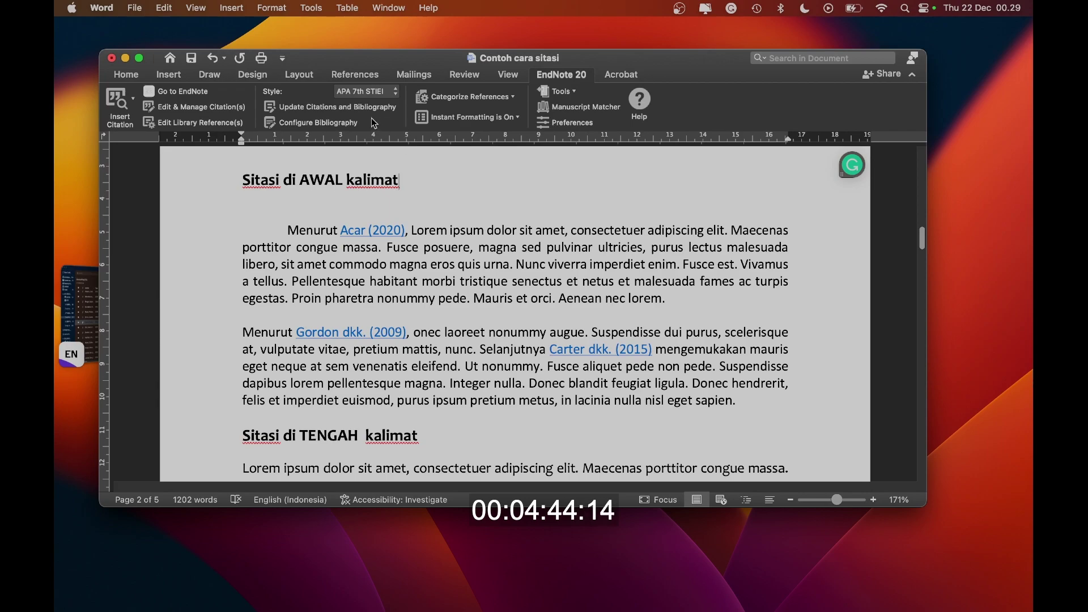
# Step: Switch the document's EndNote citation style to APA 7th
pyautogui.click(382, 93)
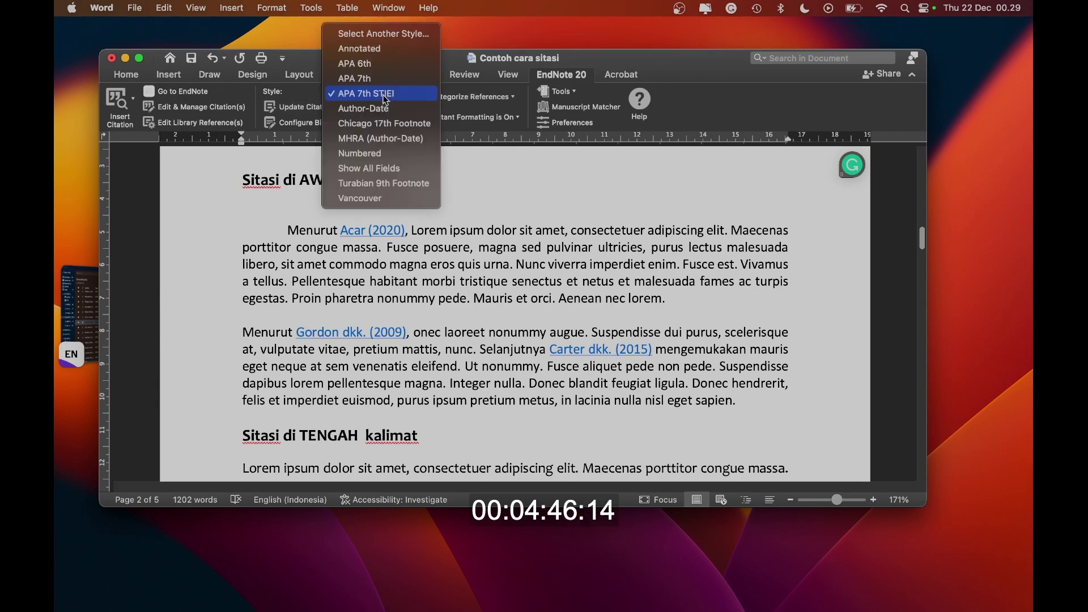
pyautogui.click(370, 80)
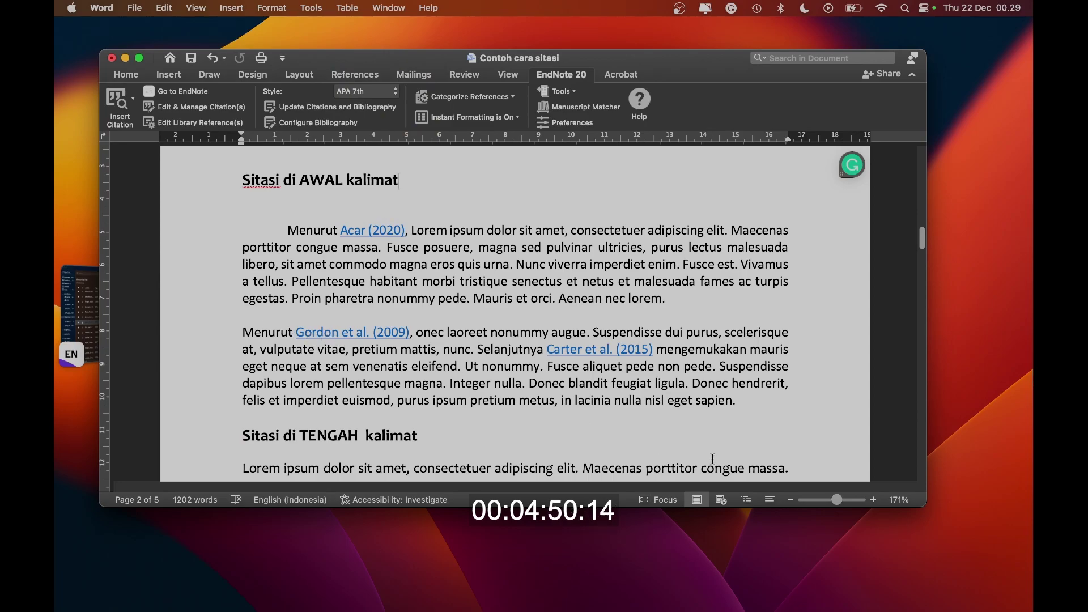
pyautogui.moveTo(837, 500)
pyautogui.mouseDown()
pyautogui.moveTo(850, 500)
pyautogui.moveTo(841, 499)
pyautogui.mouseUp()
pyautogui.hscroll(-3, 495, 446)
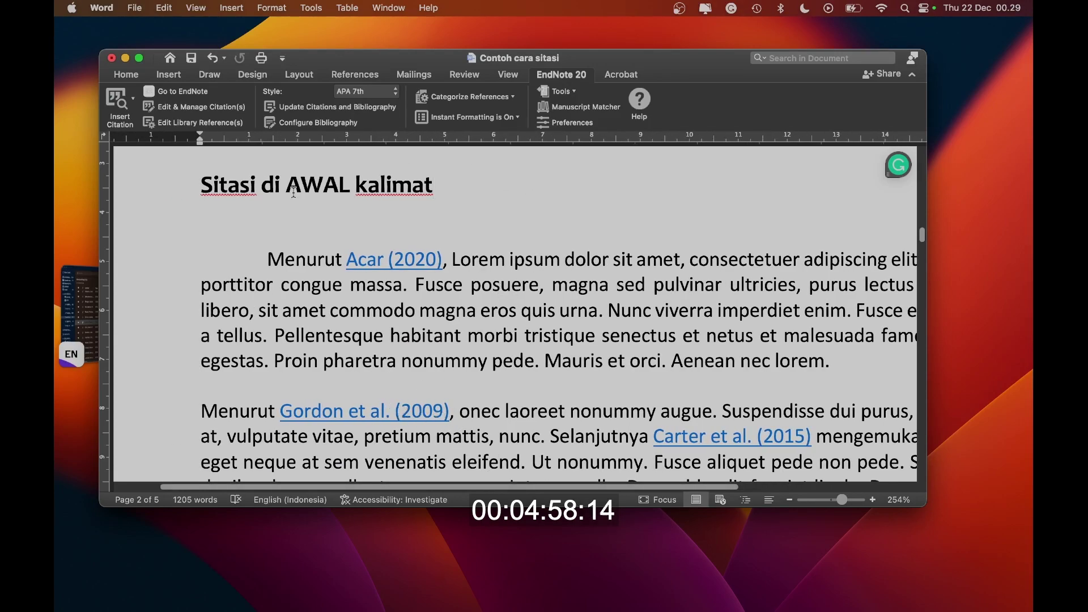
# Step: Switch the document's citation style back to APA 7th STIEI
pyautogui.click(386, 94)
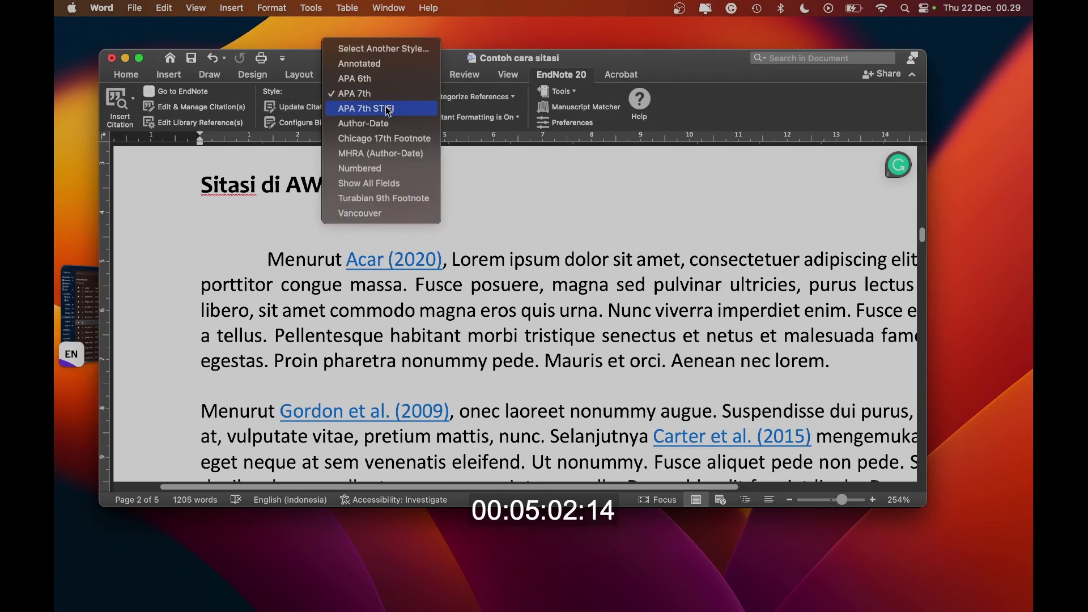
pyautogui.click(390, 109)
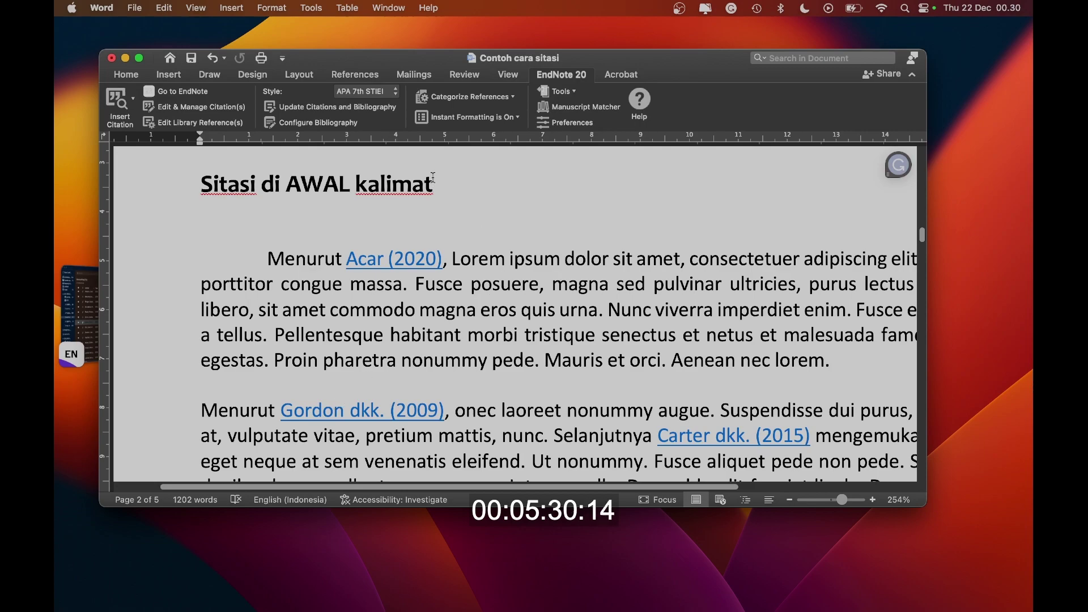
# Step: Apply the APA 6th citation style and inspect the multi-author citations under "Sitasi di AWAL kalimat"
pyautogui.click(396, 95)
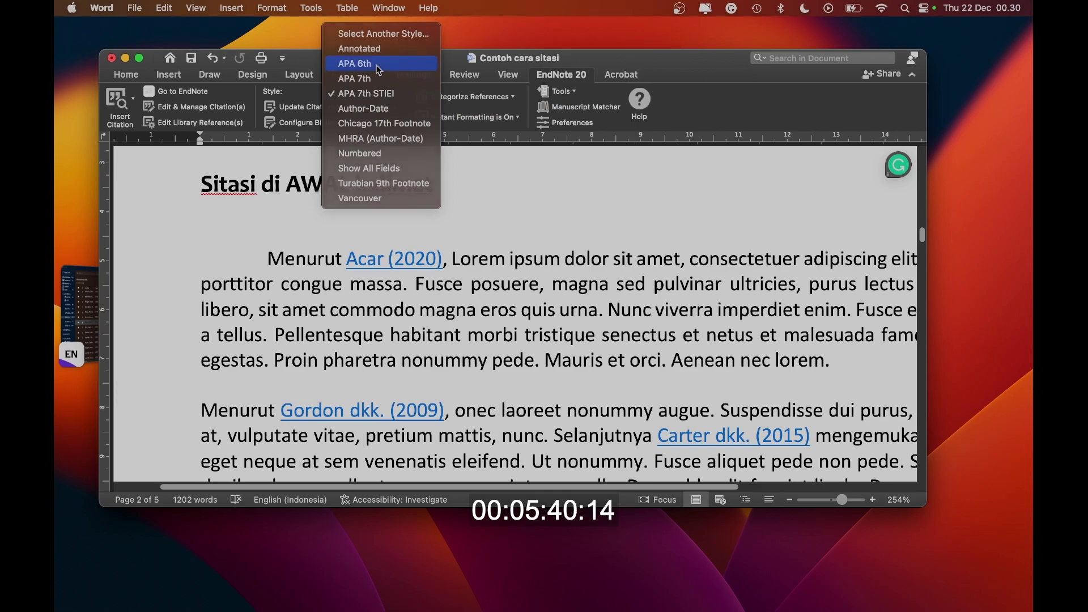
pyautogui.click(379, 70)
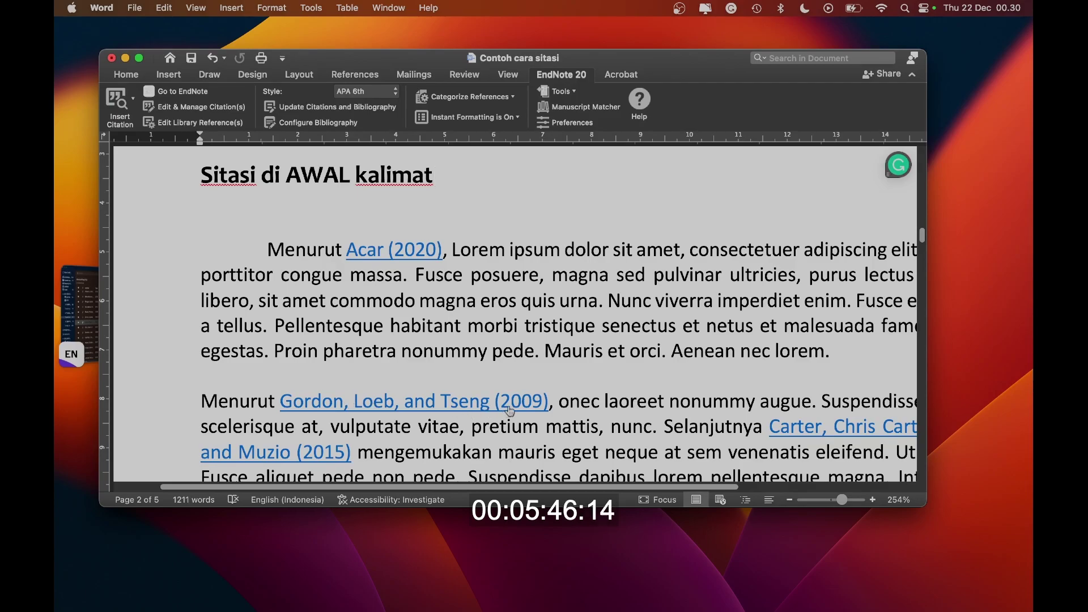
pyautogui.scroll(-2, 456, 479)
pyautogui.moveTo(449, 486); pyautogui.dragTo(581, 489)
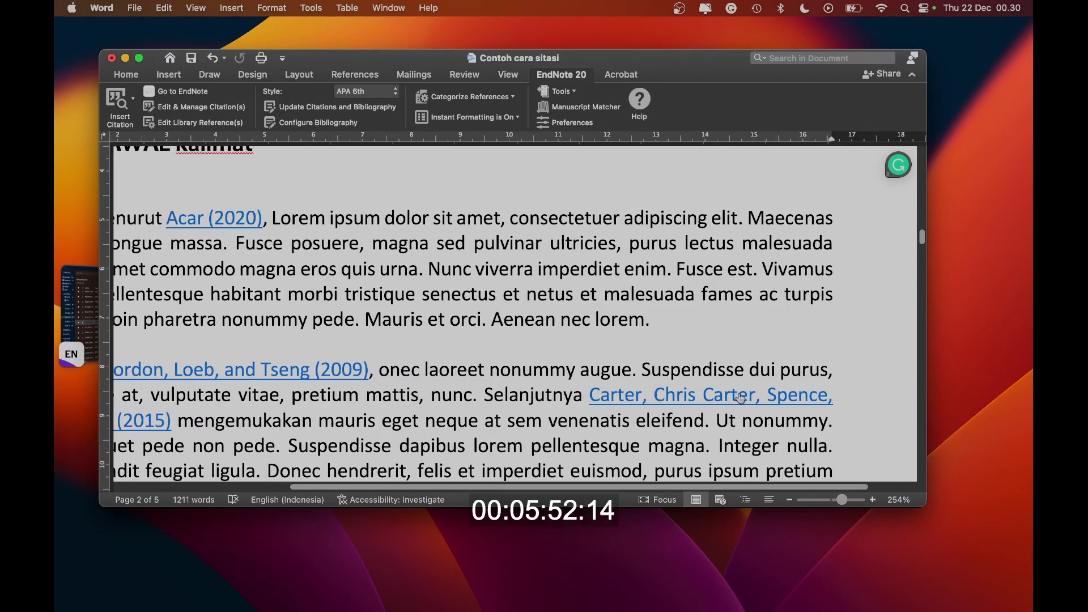
pyautogui.hscroll(-5, 552, 489)
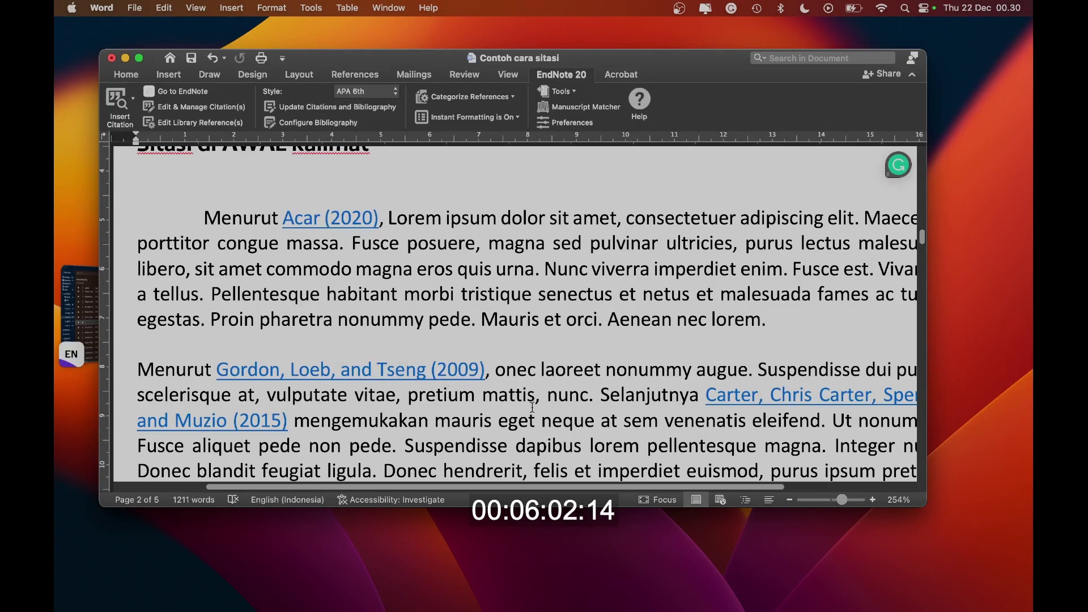
# Step: Compare how citations are formatted under "Sitasi di TENGAH kalimat" with those under "Sitasi di AWAL kalimat"
pyautogui.scroll(-5, 527, 382)
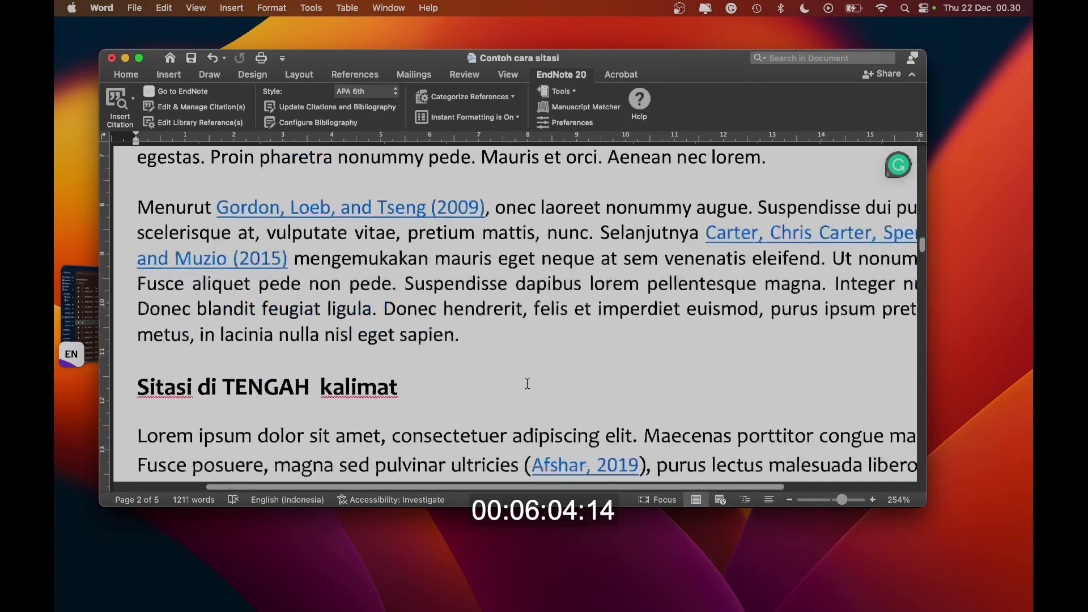
pyautogui.scroll(-6, 527, 383)
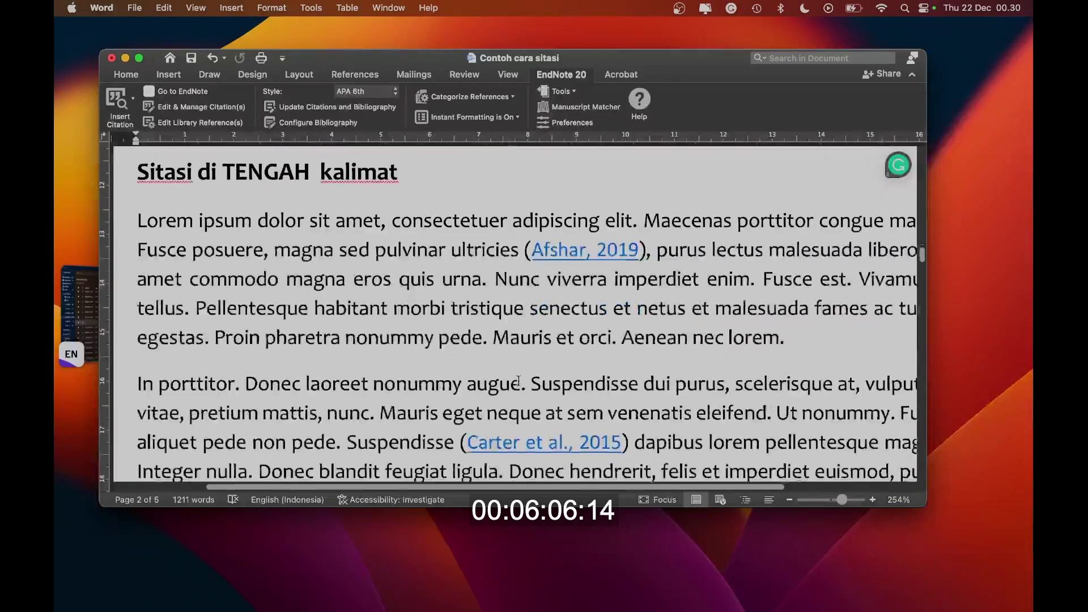
pyautogui.scroll(4, 519, 381)
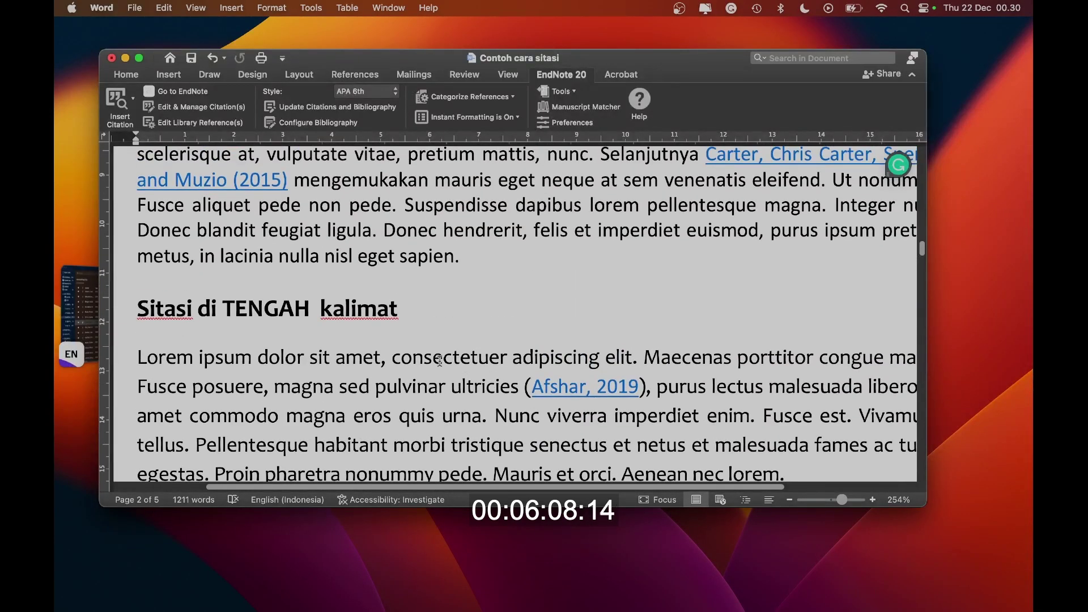
pyautogui.scroll(3, 518, 351)
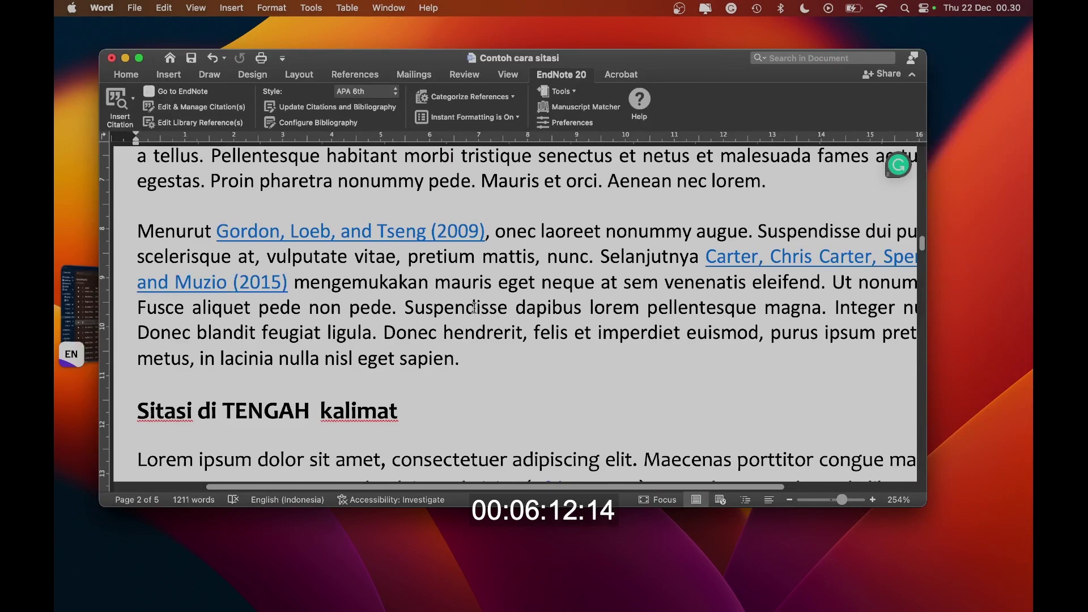
pyautogui.scroll(-10, 460, 402)
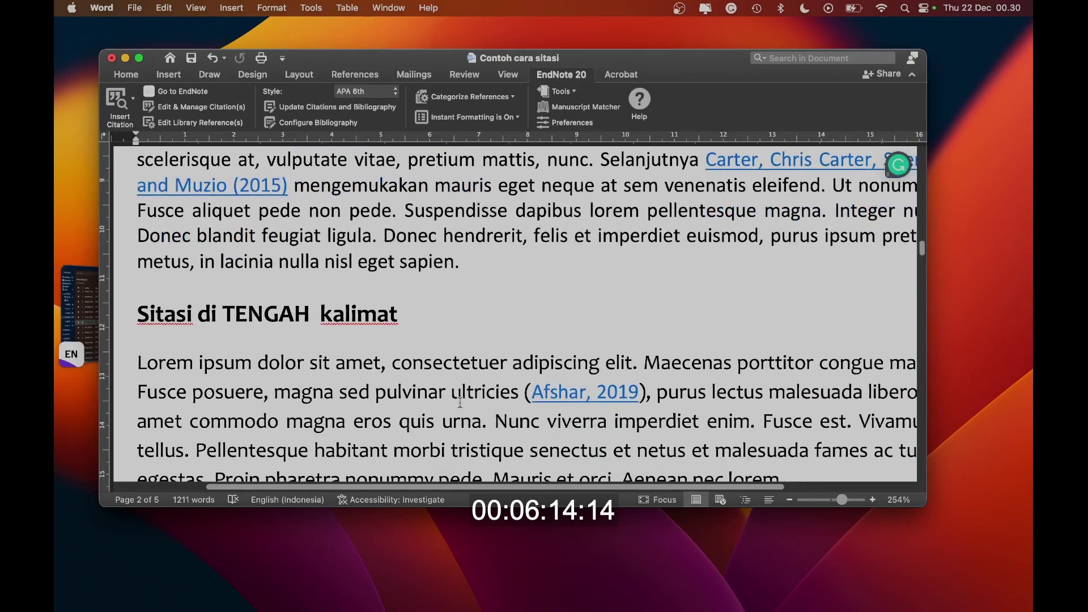
pyautogui.scroll(-2, 527, 377)
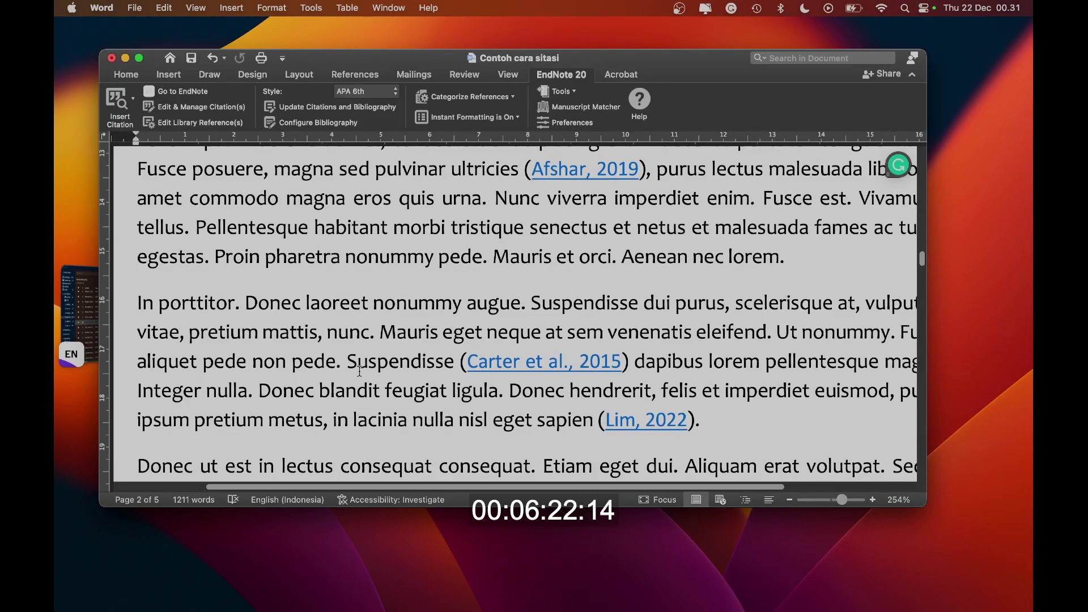
pyautogui.scroll(-5, 359, 372)
pyautogui.scroll(1, 364, 371)
pyautogui.scroll(15, 363, 371)
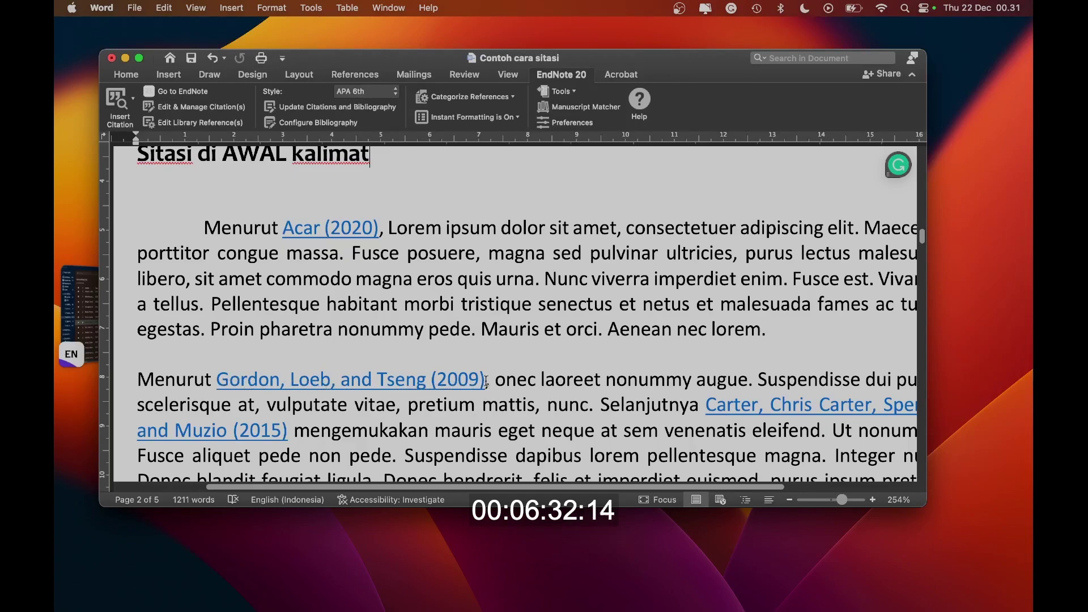
# Step: Restore the APA 7th STIEI citation style and check the multi-author citations in the opening section
pyautogui.click(539, 385)
pyautogui.click(378, 92)
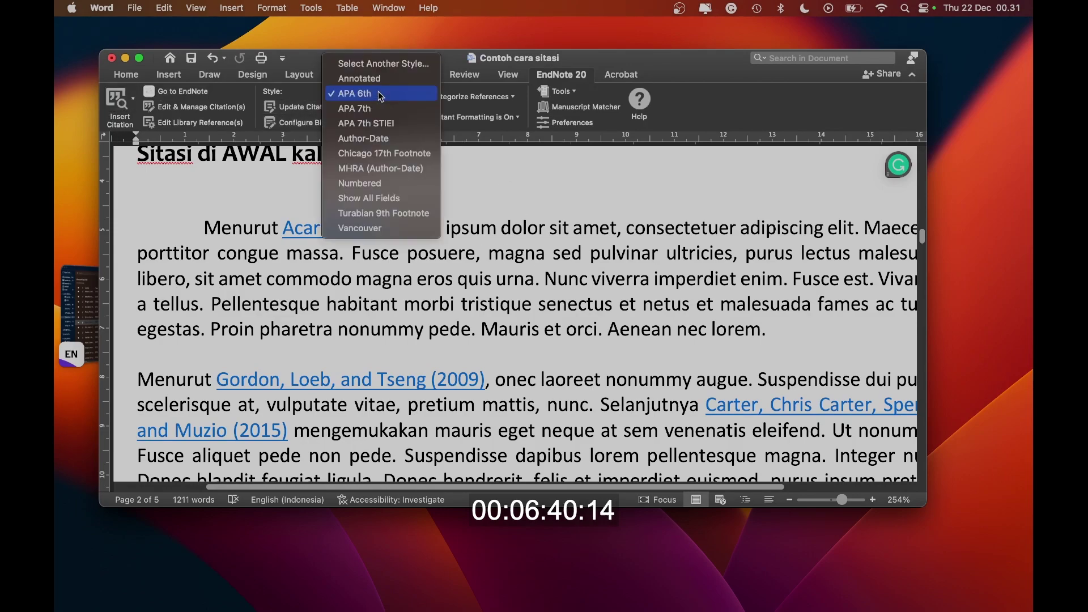
pyautogui.click(394, 130)
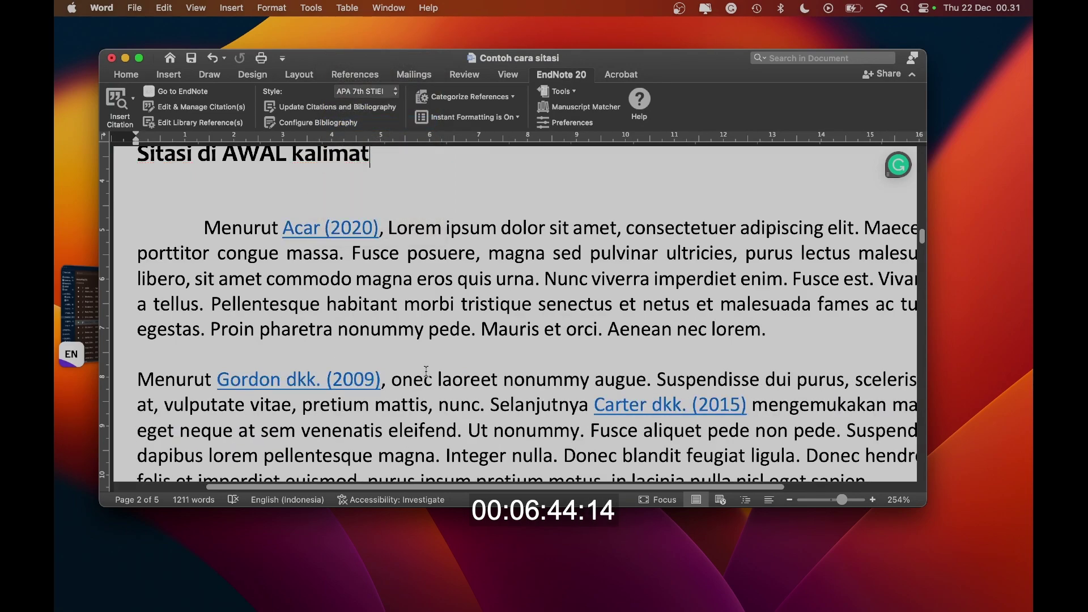
pyautogui.scroll(-3, 426, 348)
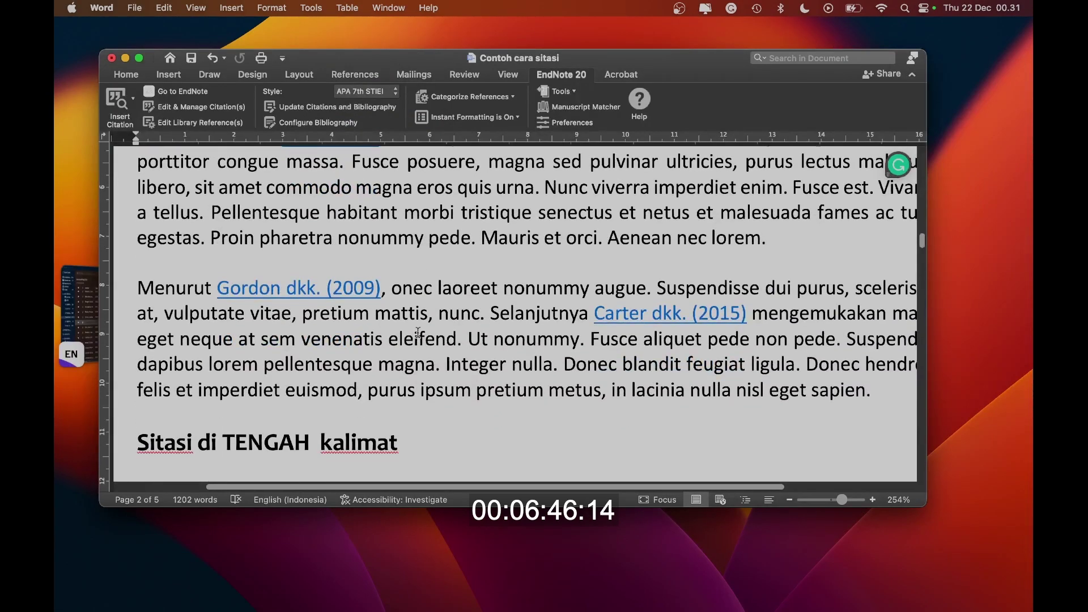
pyautogui.scroll(1, 412, 325)
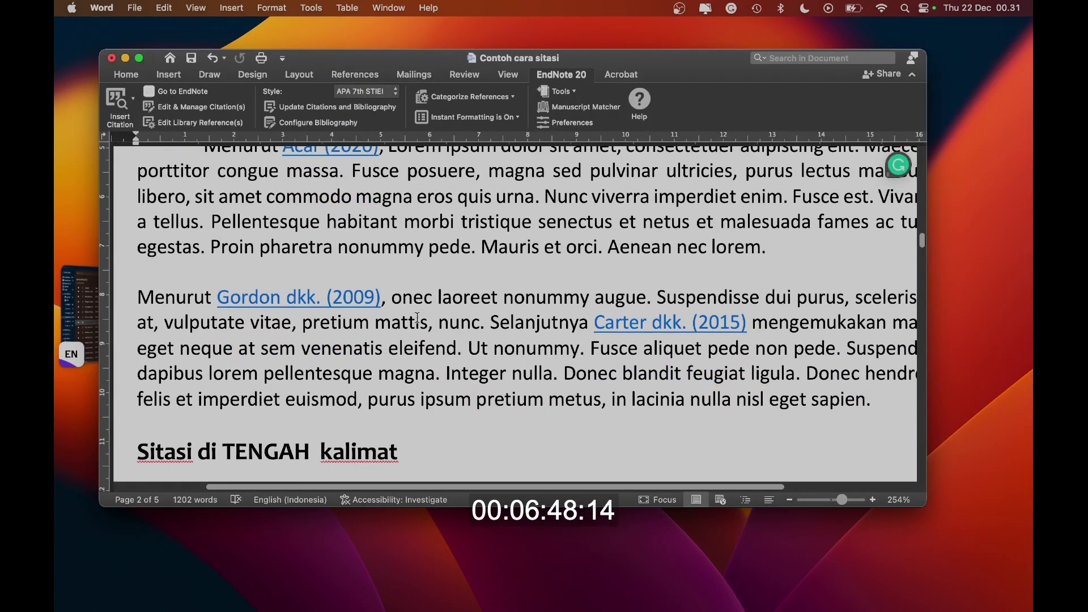
pyautogui.scroll(1, 444, 299)
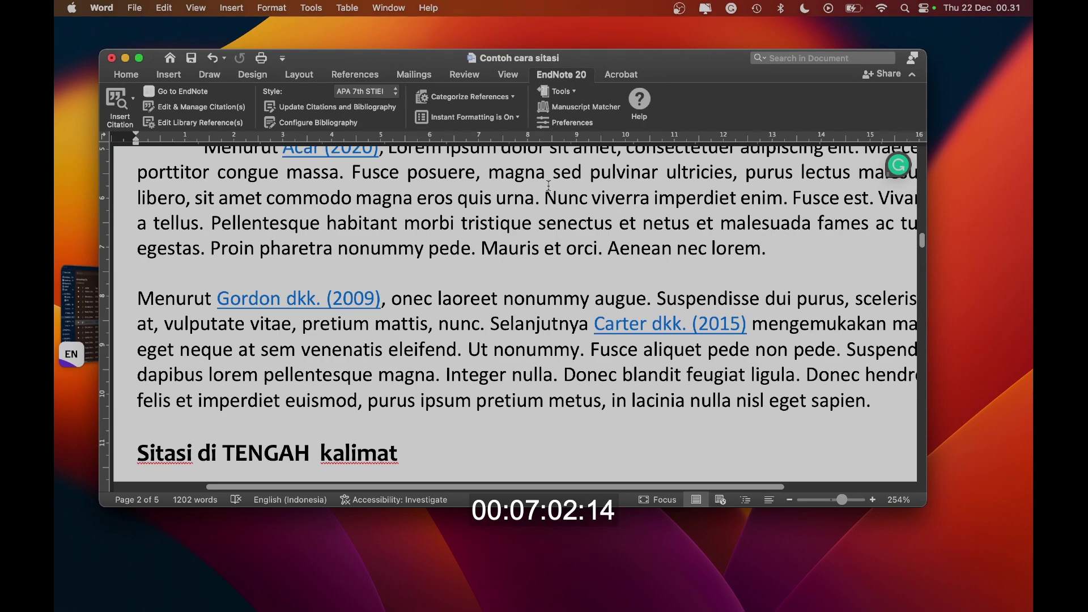
# Step: Minimize the document, switch to the EndNote library and open the APA 7th output style for editing
pyautogui.click(126, 58)
pyautogui.click(129, 302)
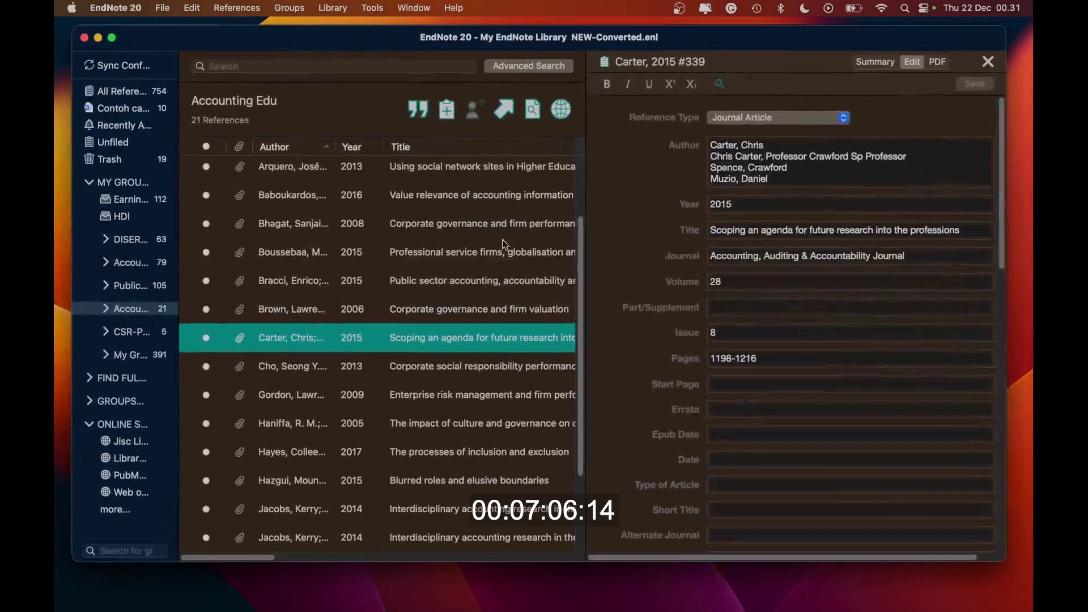
pyautogui.scroll(3, 293, 207)
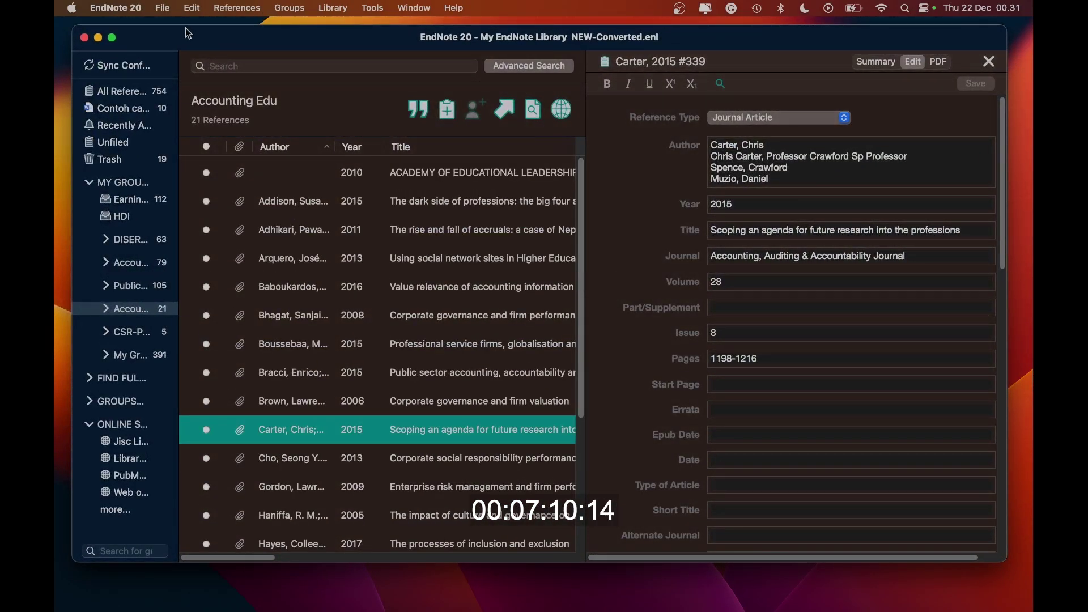
pyautogui.click(373, 9)
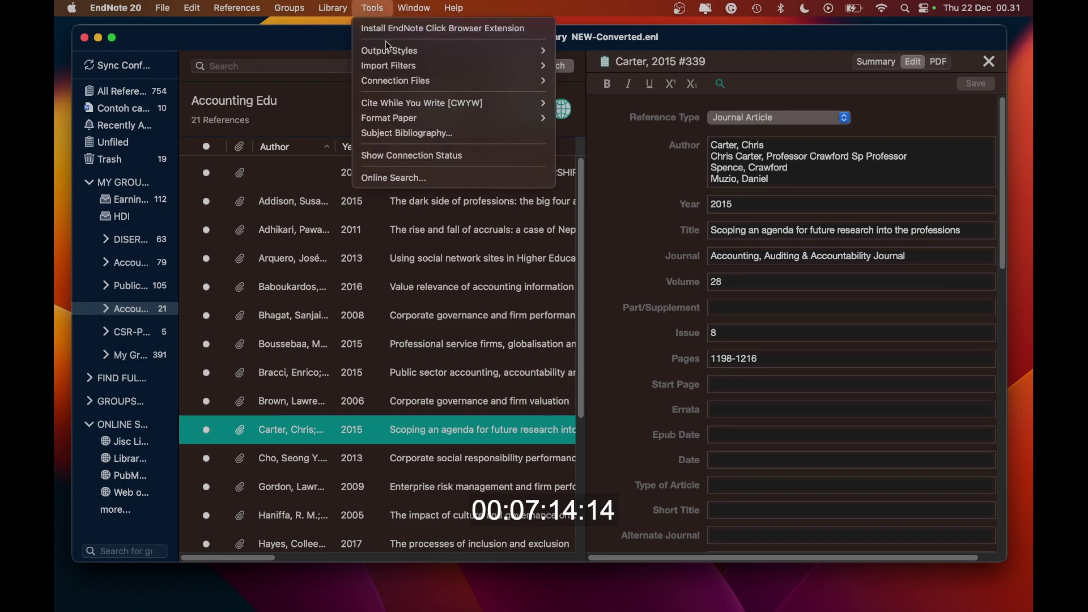
pyautogui.moveTo(400, 52)
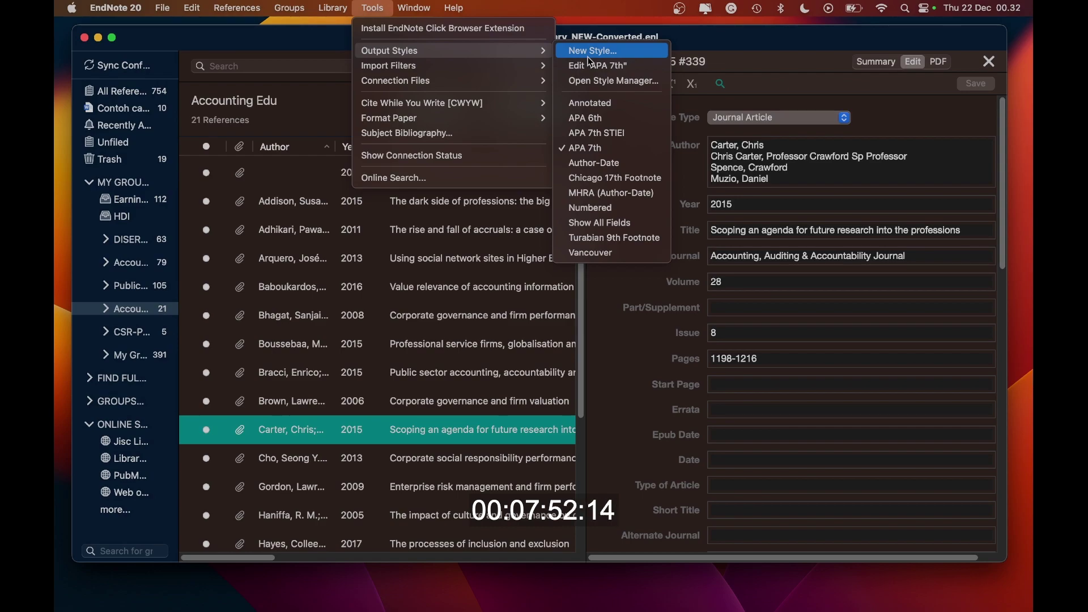
pyautogui.click(617, 68)
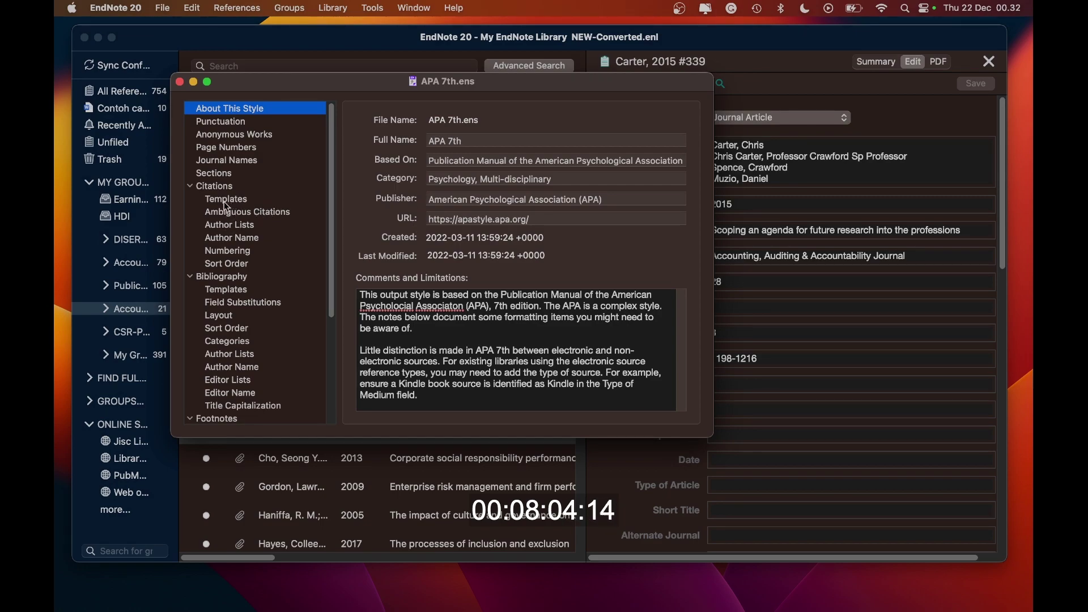
# Step: Review the style's anonymous works, journal names, citation templates and ambiguous citations settings
pyautogui.click(233, 138)
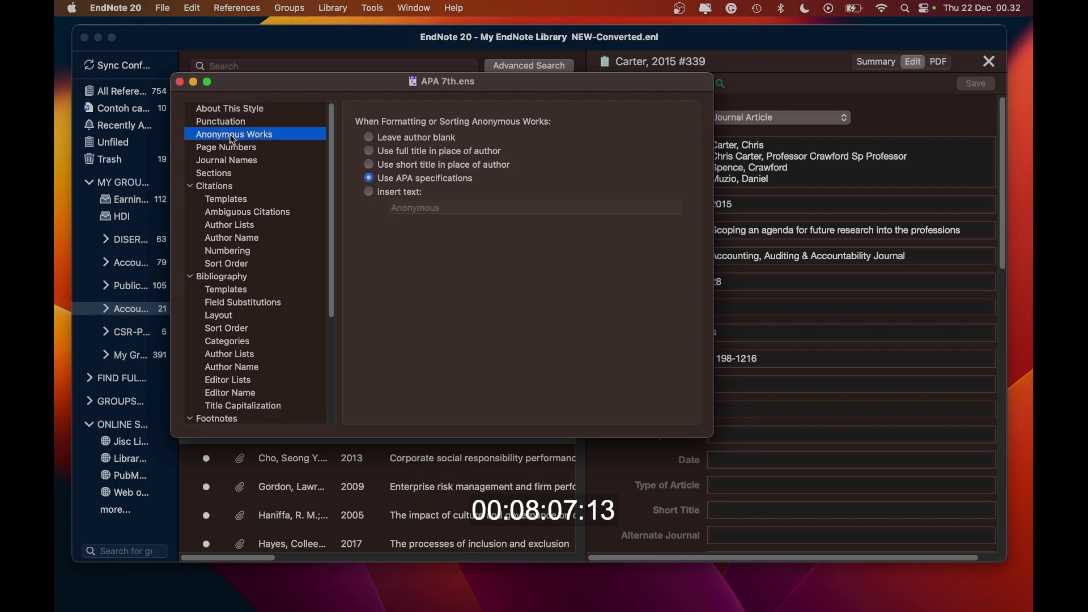
pyautogui.click(233, 166)
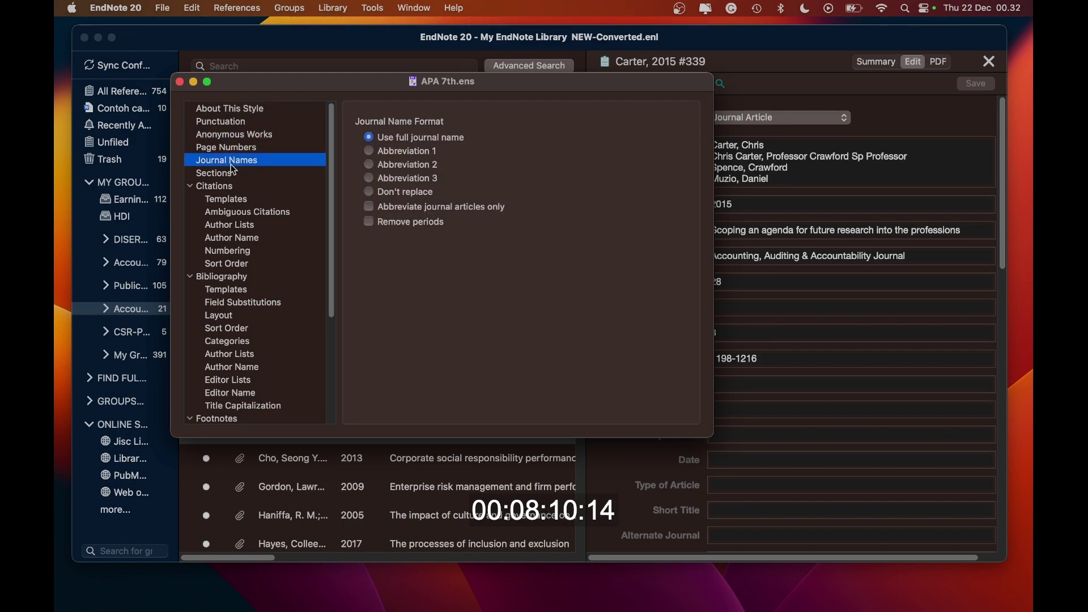
pyautogui.click(225, 200)
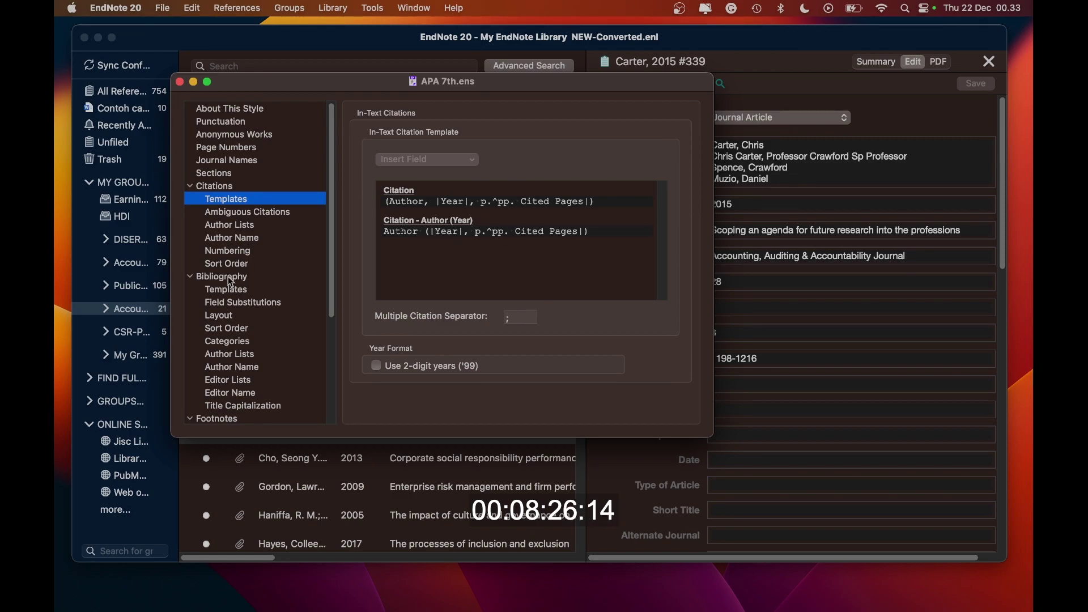
pyautogui.click(249, 214)
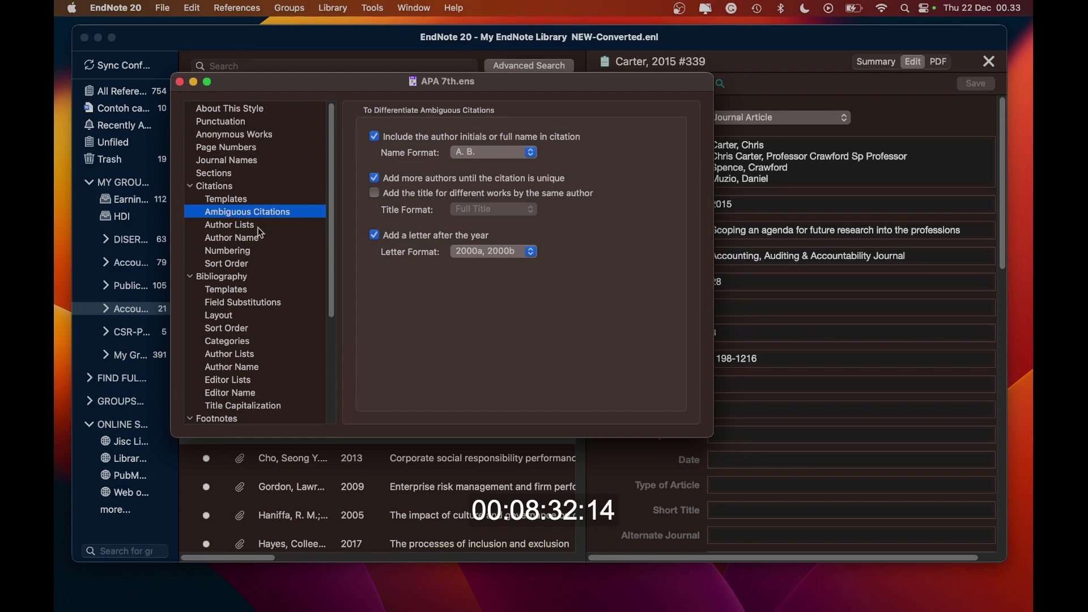
# Step: In the citation author lists, set both before-last separators for 1 to 2 authors to "dan"
pyautogui.click(229, 226)
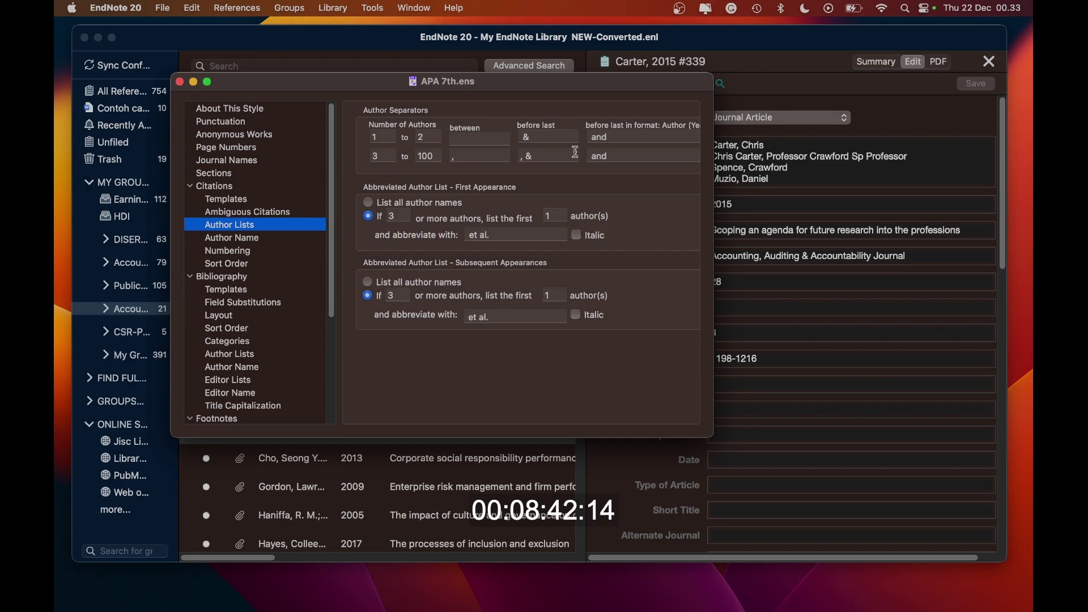
pyautogui.click(530, 137)
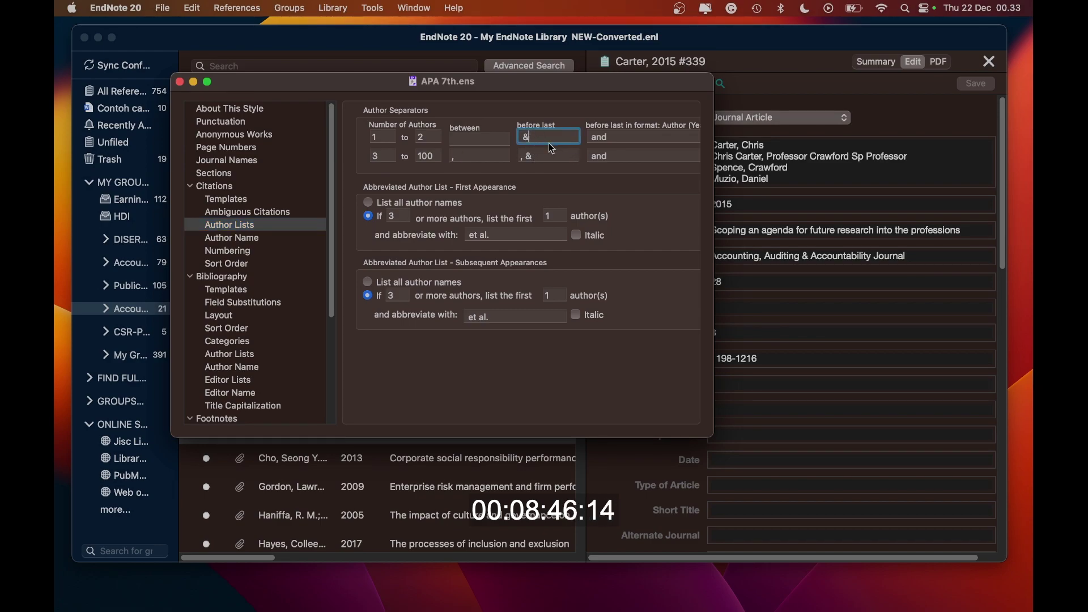
pyautogui.press('BackSpace')
pyautogui.write('dan')
pyautogui.click(619, 138)
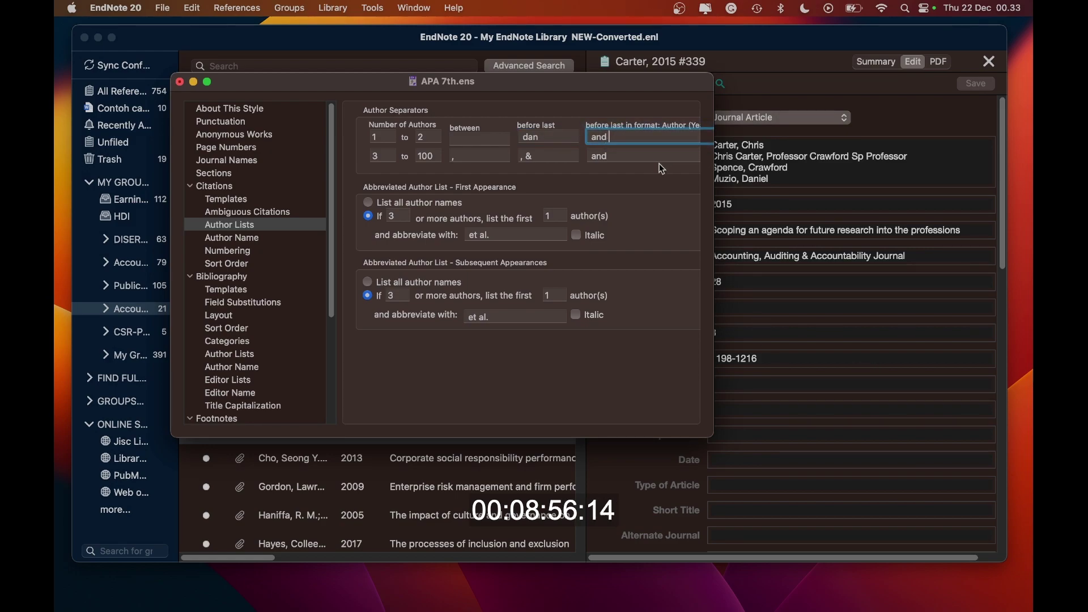
pyautogui.press('BackSpace')
pyautogui.press('BackSpace')
pyautogui.press('BackSpace')
pyautogui.write('dan')
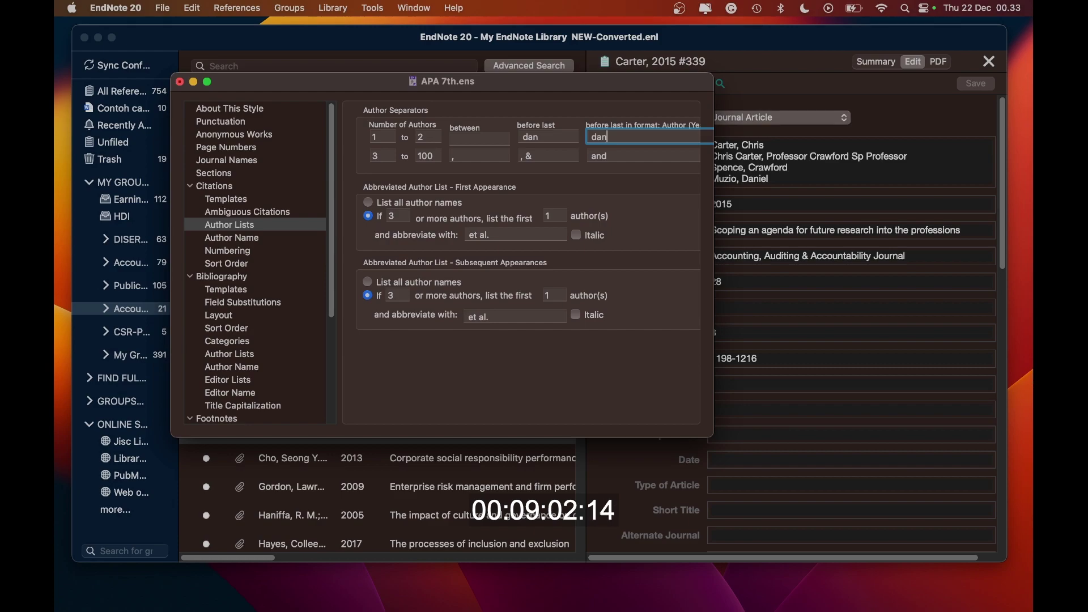
# Step: For 3 to 100 authors in the citation author lists, set the before-last separators to ", dan" and "dan"
pyautogui.click(534, 155)
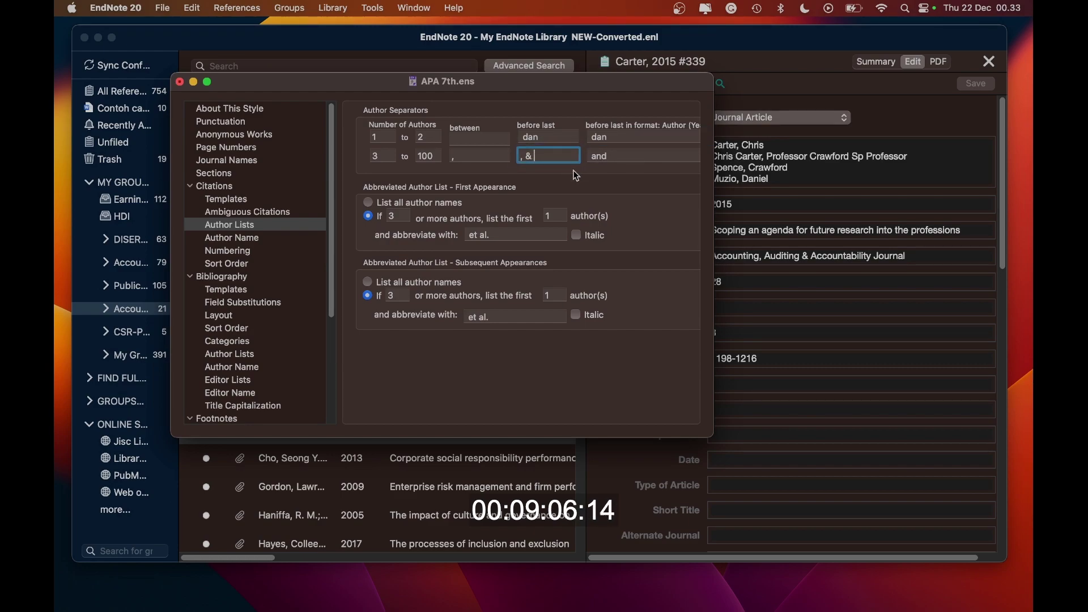
pyautogui.press('BackSpace')
pyautogui.write('dan')
pyautogui.click(608, 157)
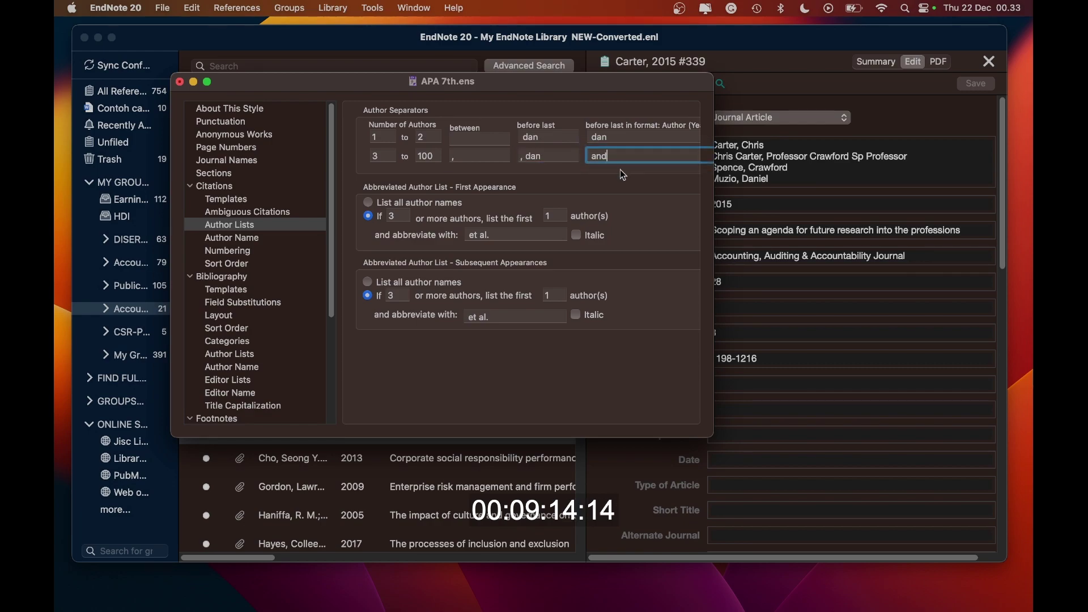
pyautogui.press('BackSpace')
pyautogui.press('BackSpace')
pyautogui.press('BackSpace')
pyautogui.write('dan')
# Step: Set the first-appearance author list abbreviation to "dkk." and leave it non-italic
pyautogui.click(497, 235)
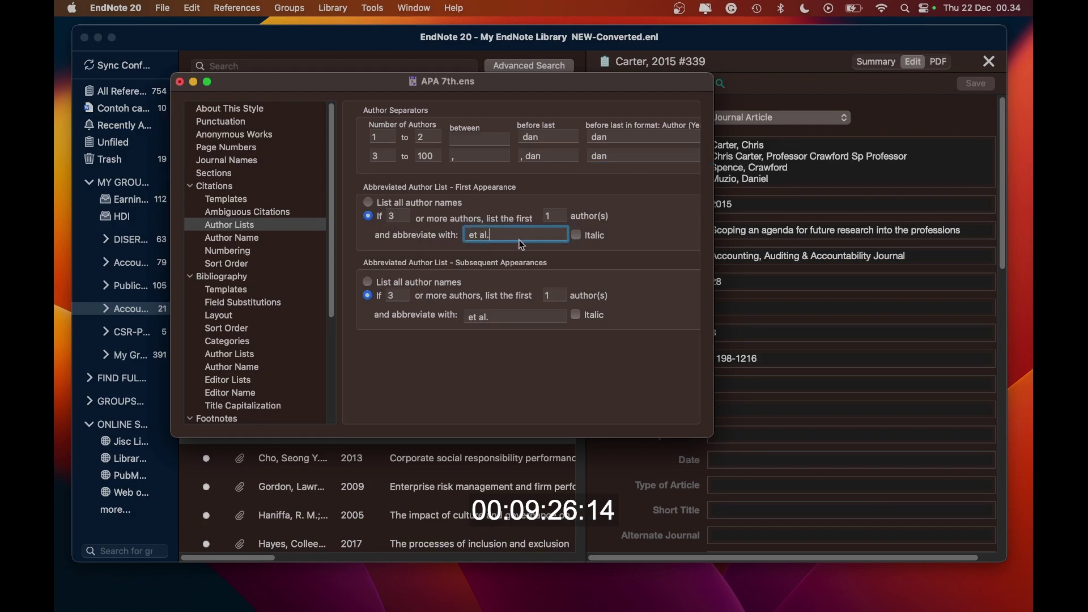
pyautogui.press('BackSpace')
pyautogui.press('BackSpace')
pyautogui.press('BackSpace')
pyautogui.press('BackSpace')
pyautogui.press('BackSpace')
pyautogui.press('BackSpace')
pyautogui.write('dkk.')
pyautogui.click(577, 236)
pyautogui.click(577, 236)
# Step: Replace "et al" with "dkk" in the author list abbreviation for subsequent appearances
pyautogui.click(484, 321)
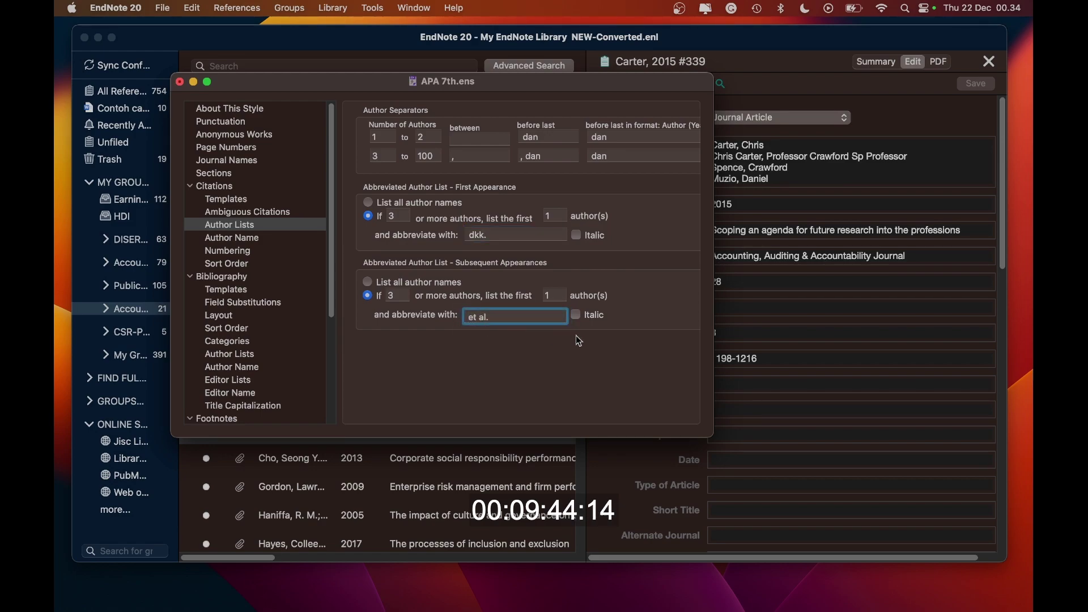
pyautogui.hotkey('shift', 'Right')
pyautogui.hotkey('shift', 'Right')
pyautogui.hotkey('shift', 'Right')
pyautogui.hotkey('shift', 'Right')
pyautogui.hotkey('shift', 'Right')
pyautogui.write('dkk')
# Step: Review the style's citation author name, numbering and sort order settings, and its bibliography templates, field substitutions, layout, sort order, categories and title capitalization
pyautogui.click(230, 239)
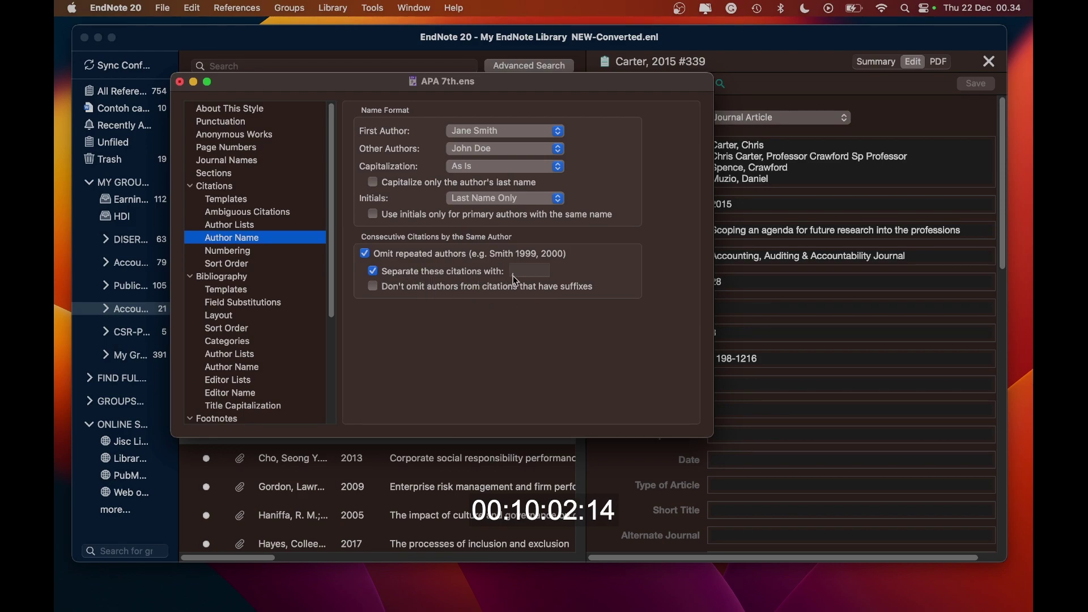
pyautogui.click(226, 254)
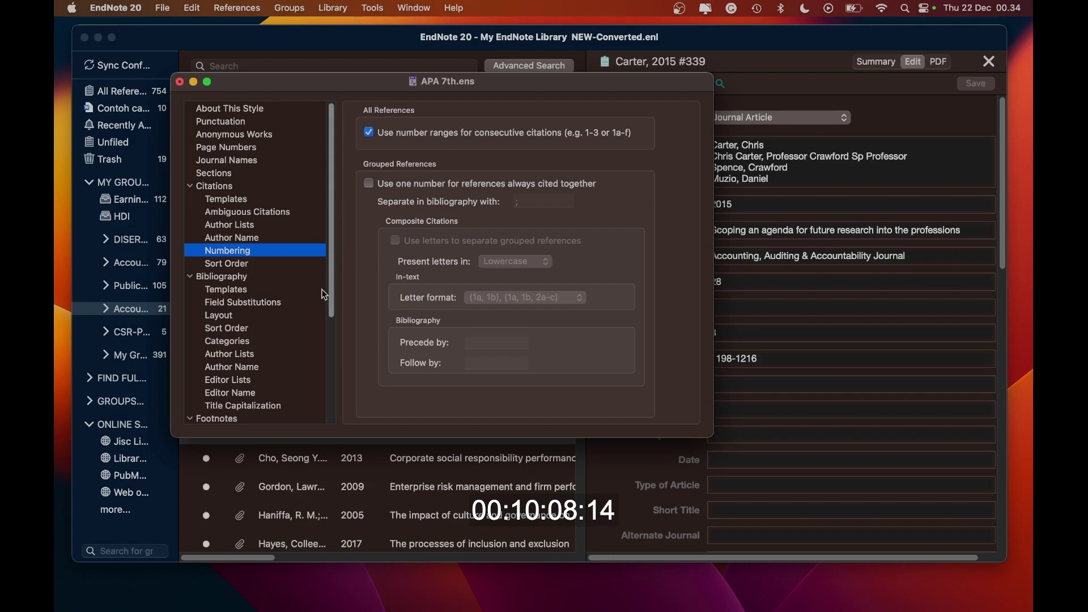
pyautogui.click(230, 264)
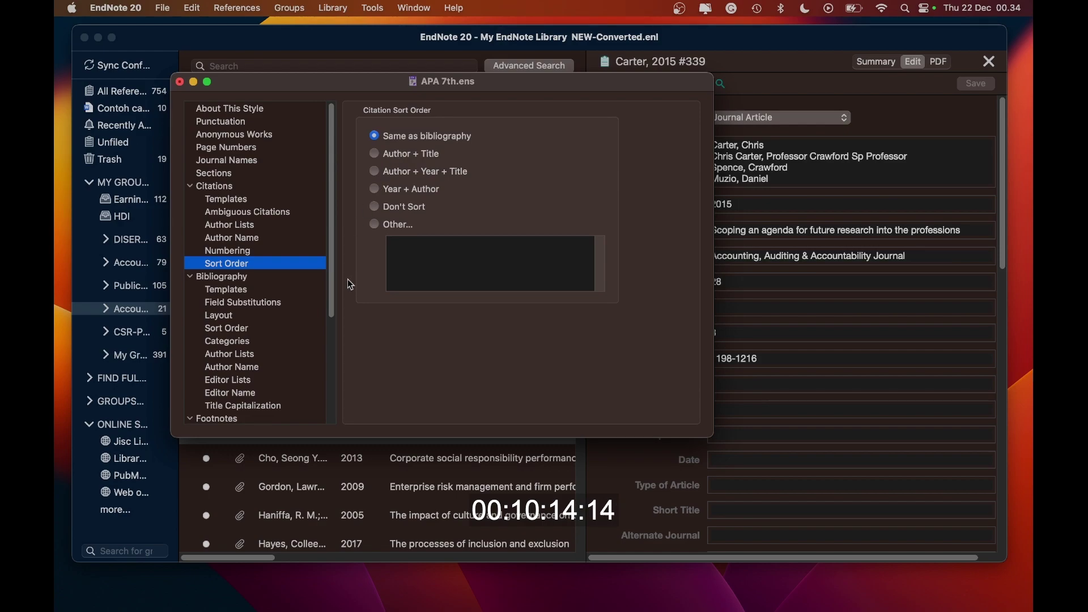
pyautogui.click(231, 291)
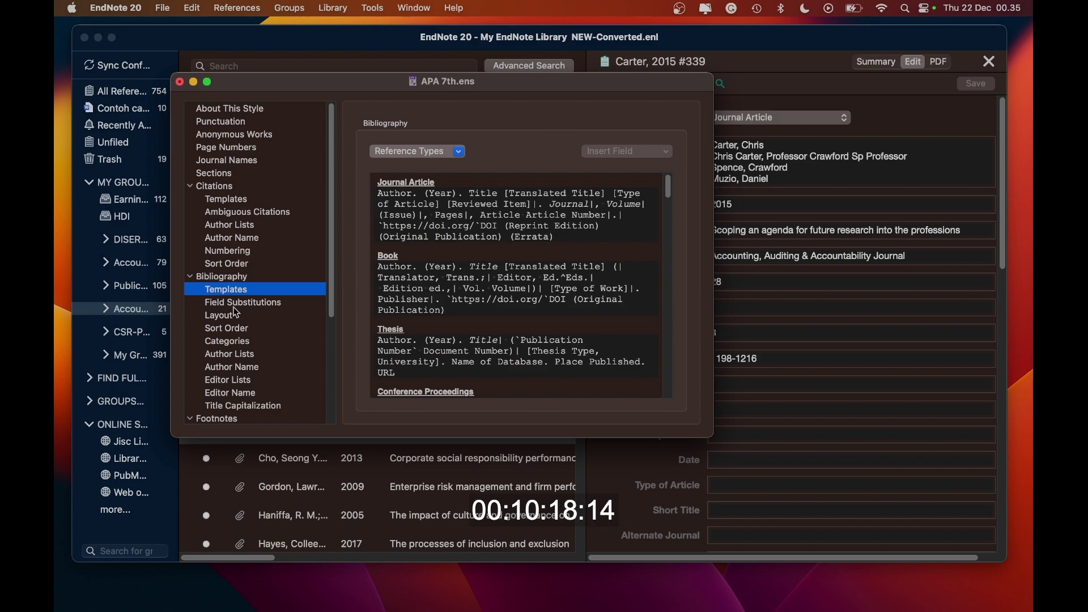
pyautogui.click(235, 309)
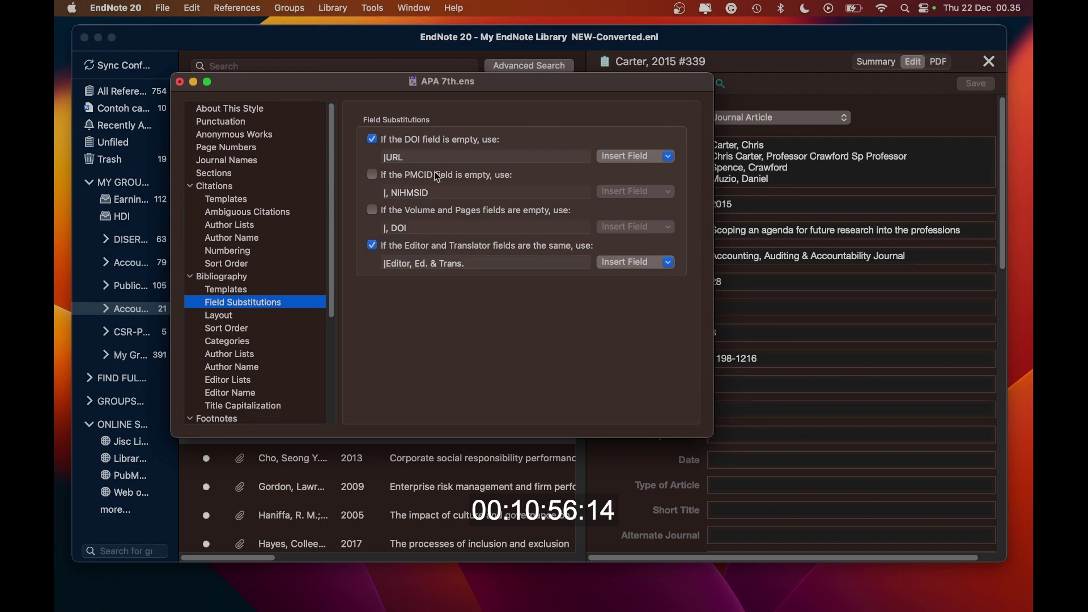
pyautogui.click(224, 319)
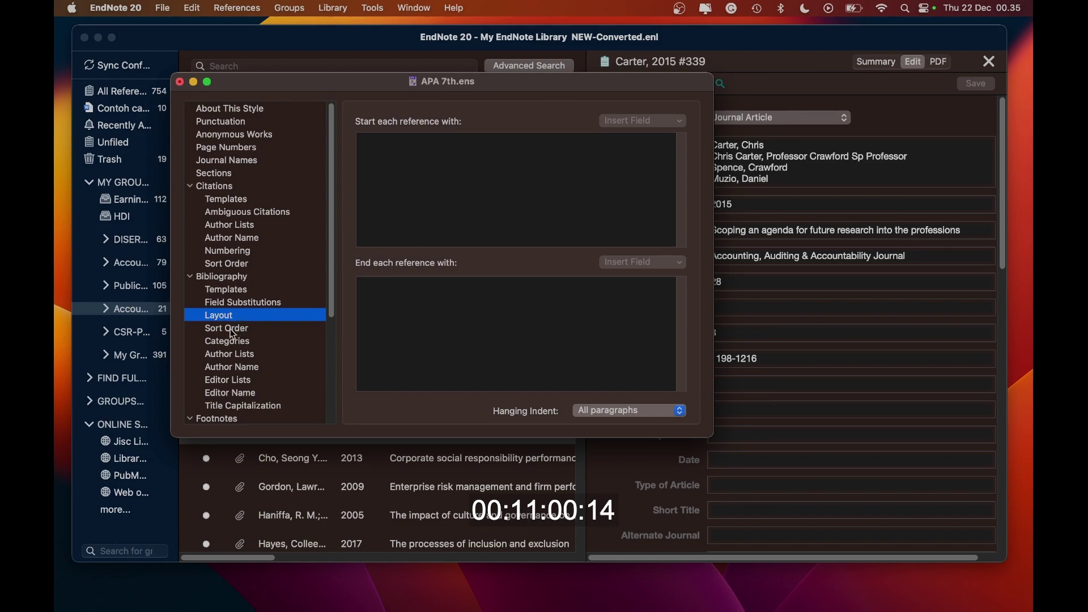
pyautogui.click(231, 331)
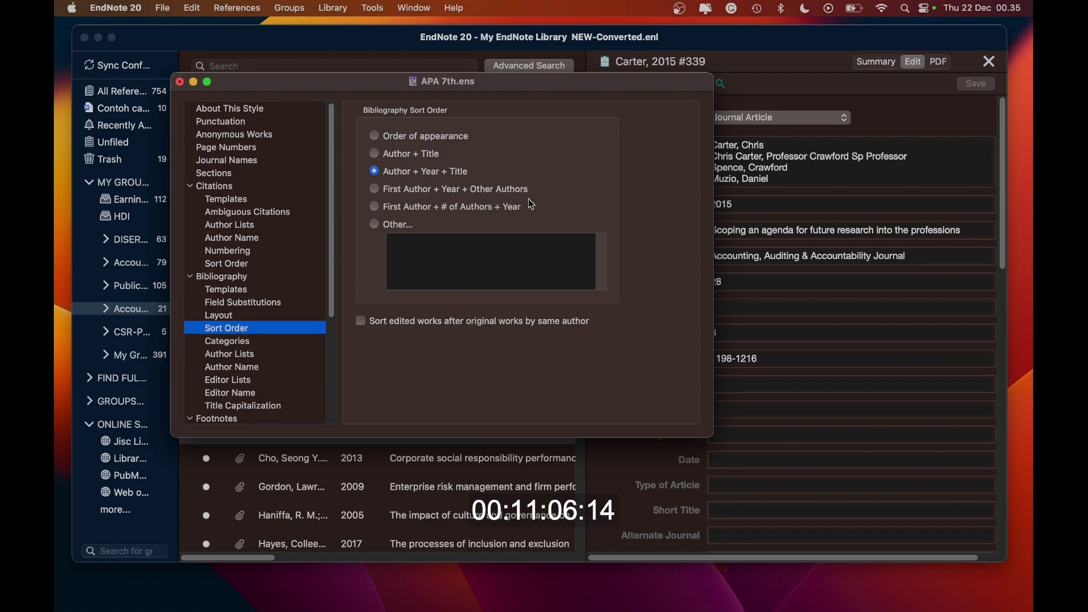
pyautogui.click(244, 343)
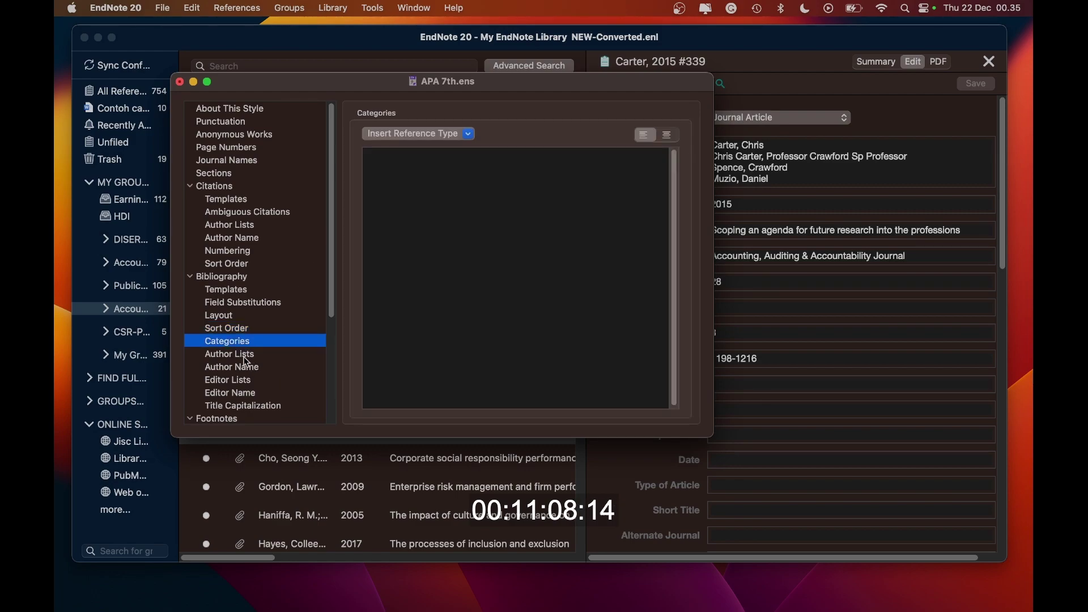
pyautogui.click(246, 404)
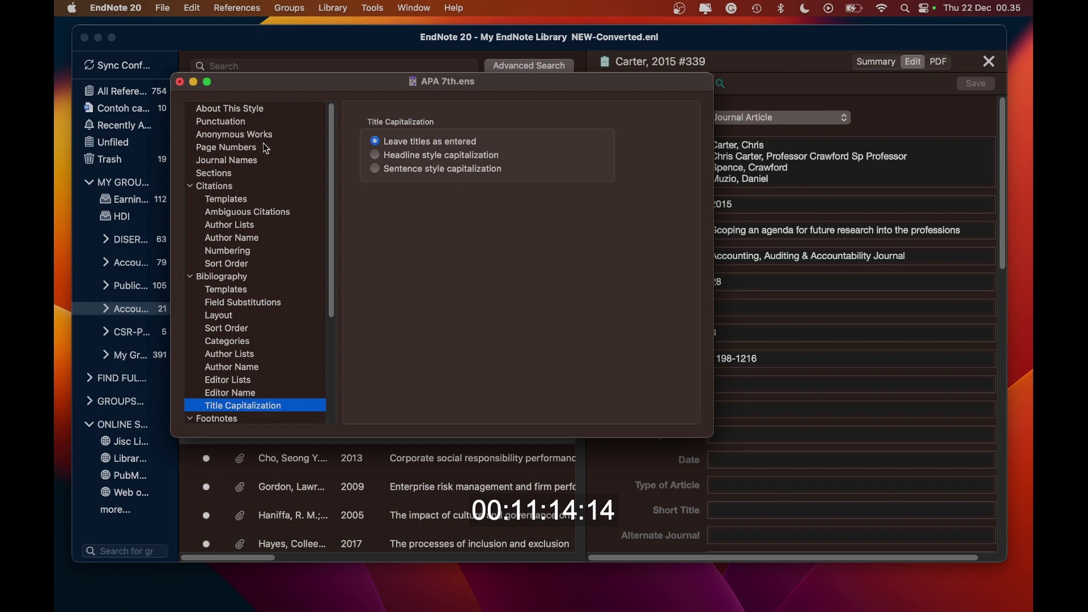
# Step: Save the edited style as "APA 7th Copy" and close it, keeping the changes
pyautogui.click(245, 109)
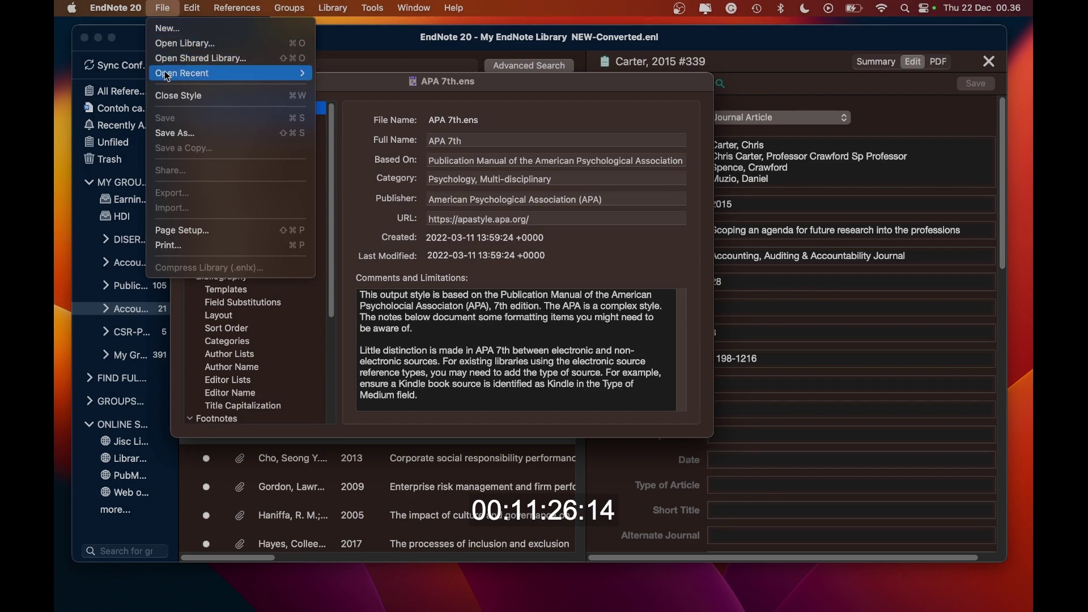
pyautogui.click(190, 134)
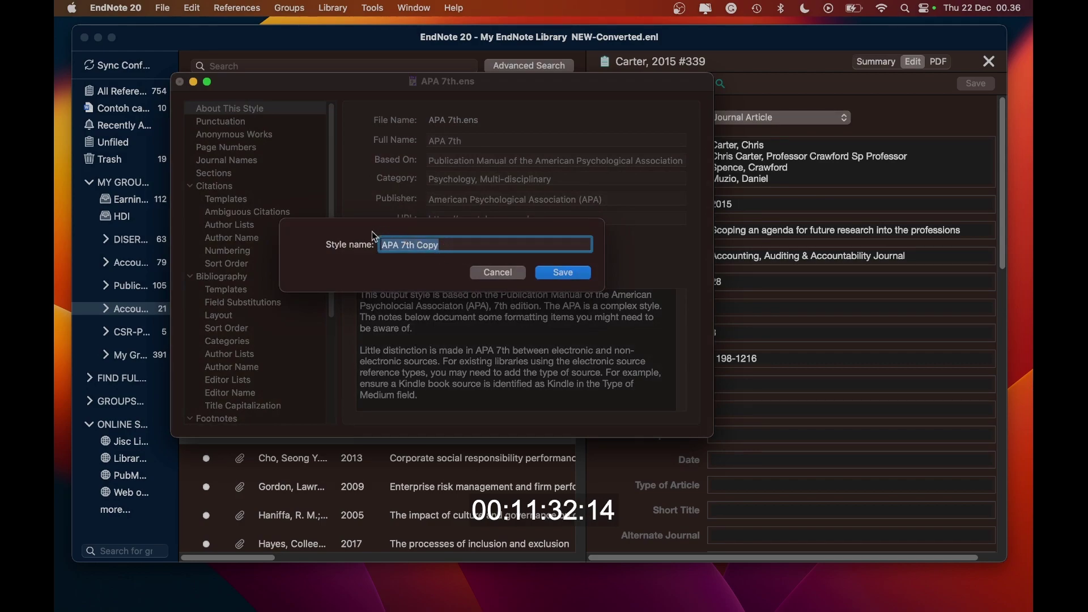
pyautogui.click(454, 245)
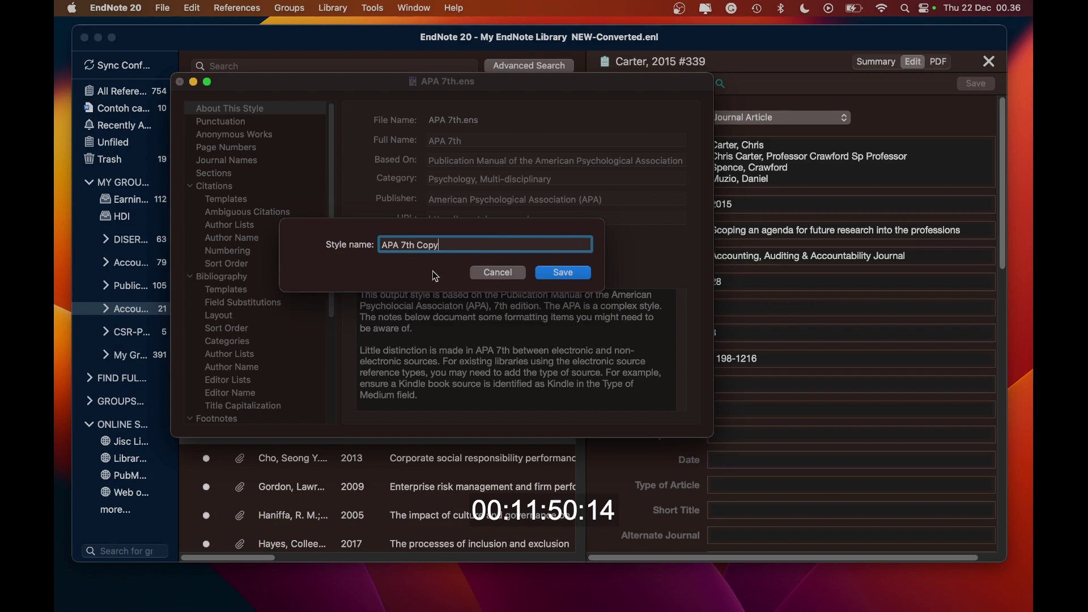
pyautogui.click(567, 275)
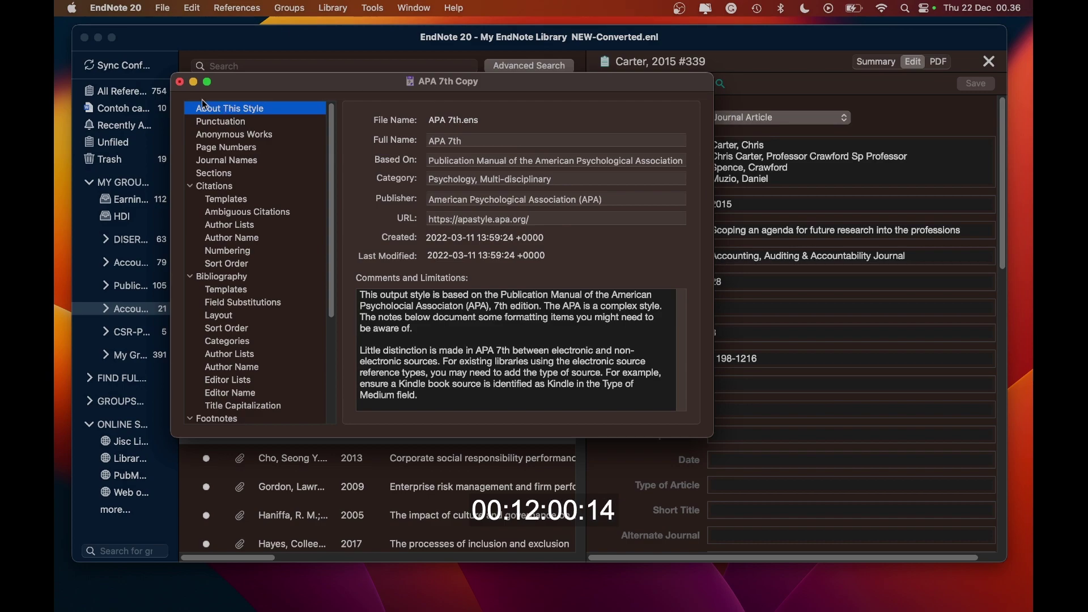
pyautogui.click(181, 82)
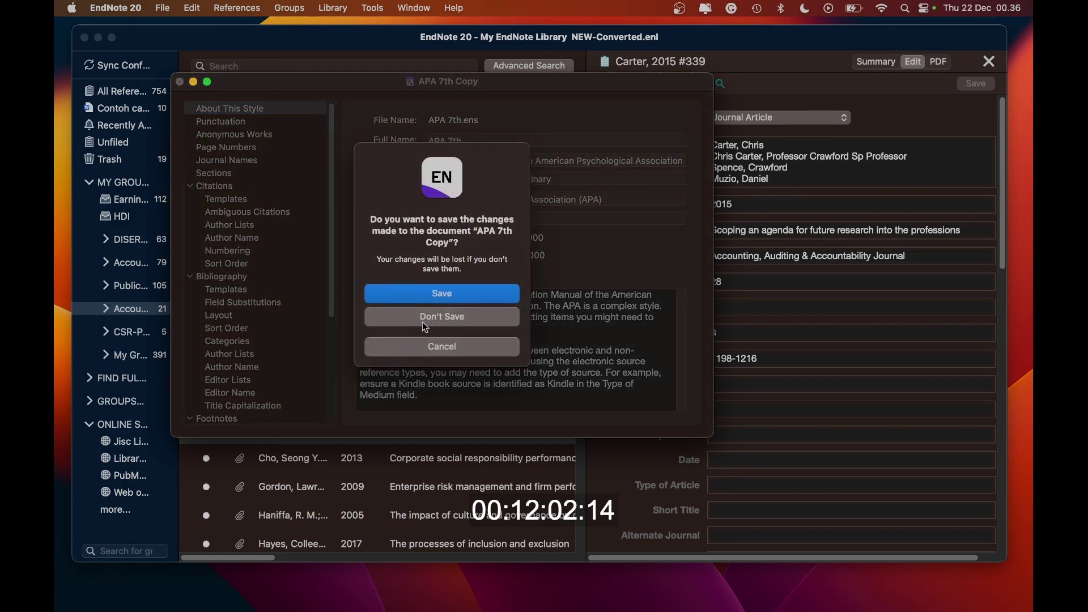
pyautogui.click(451, 296)
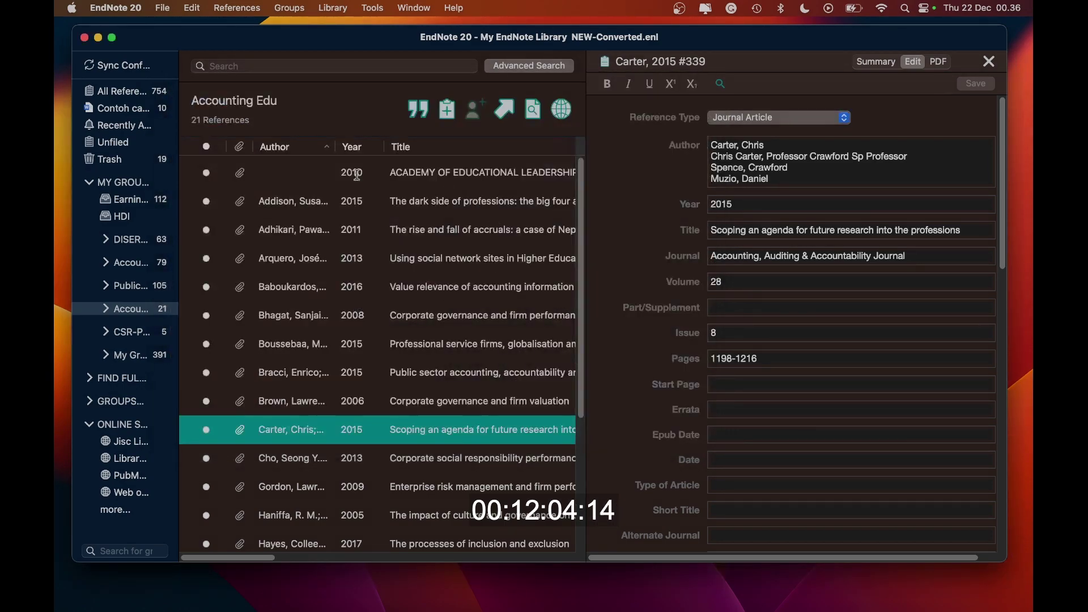
# Step: Minimize the EndNote library and bring back the Word document "Contoh cara sitasi" at its opening section
pyautogui.click(98, 38)
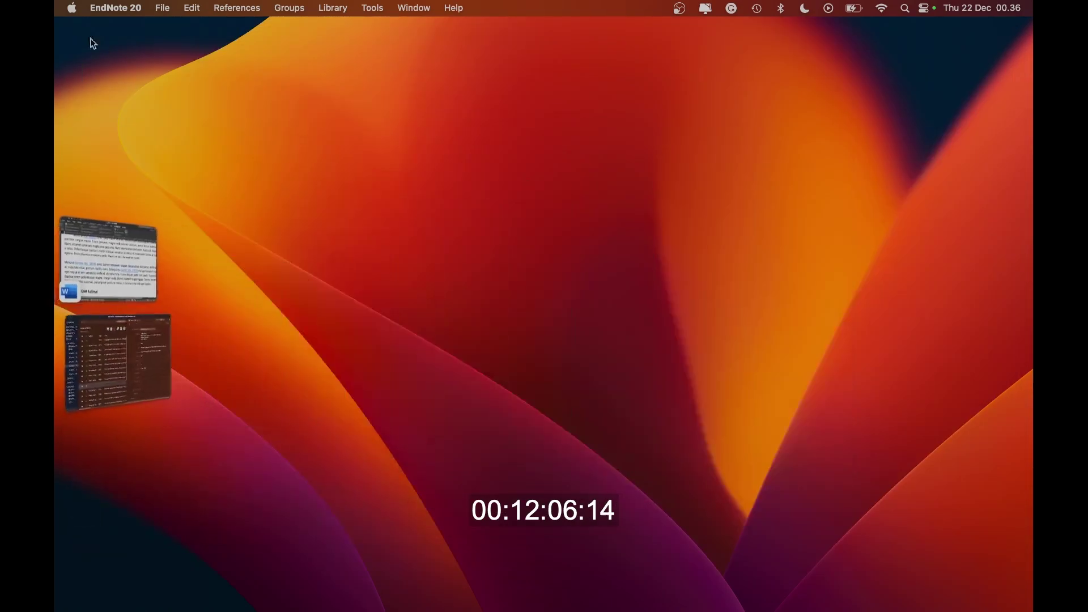
pyautogui.click(126, 291)
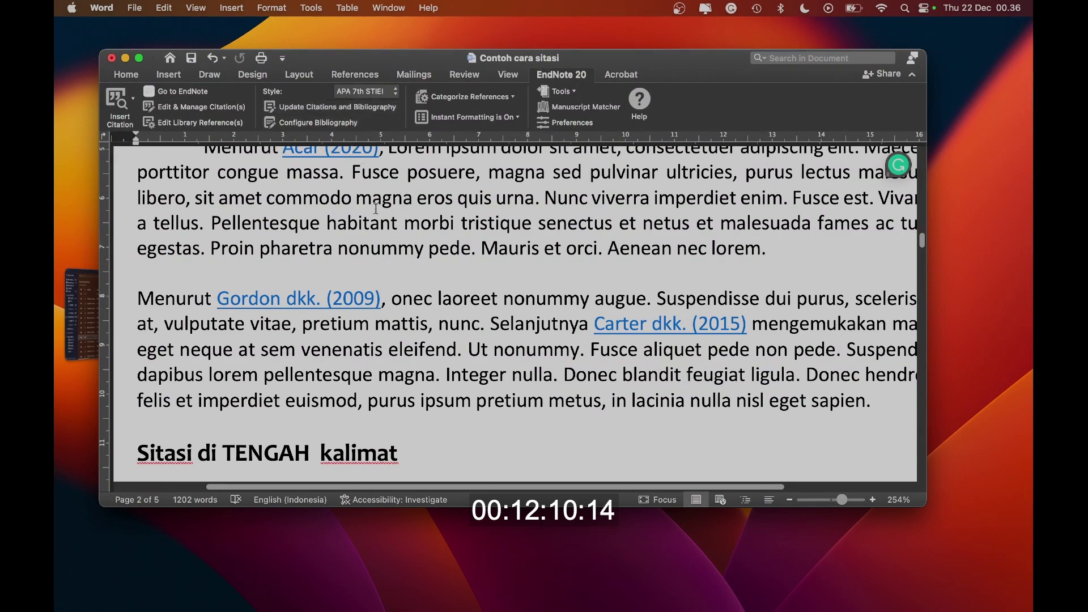
pyautogui.scroll(-2, 386, 264)
pyautogui.scroll(5, 387, 264)
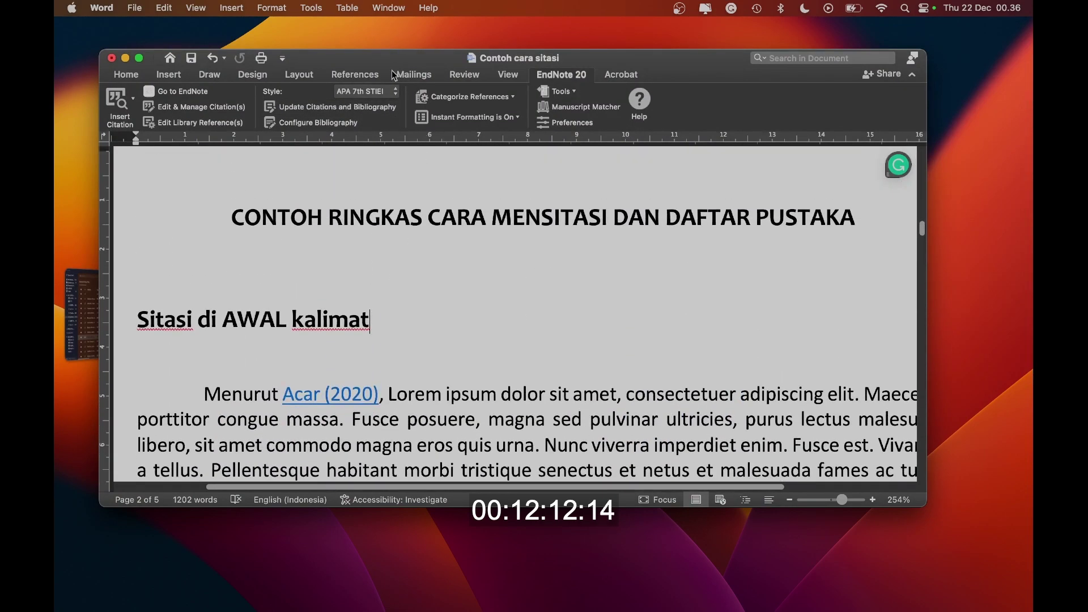
# Step: Apply the APA 7th citation style to the document and check the multi-author citations in the opening section
pyautogui.click(393, 95)
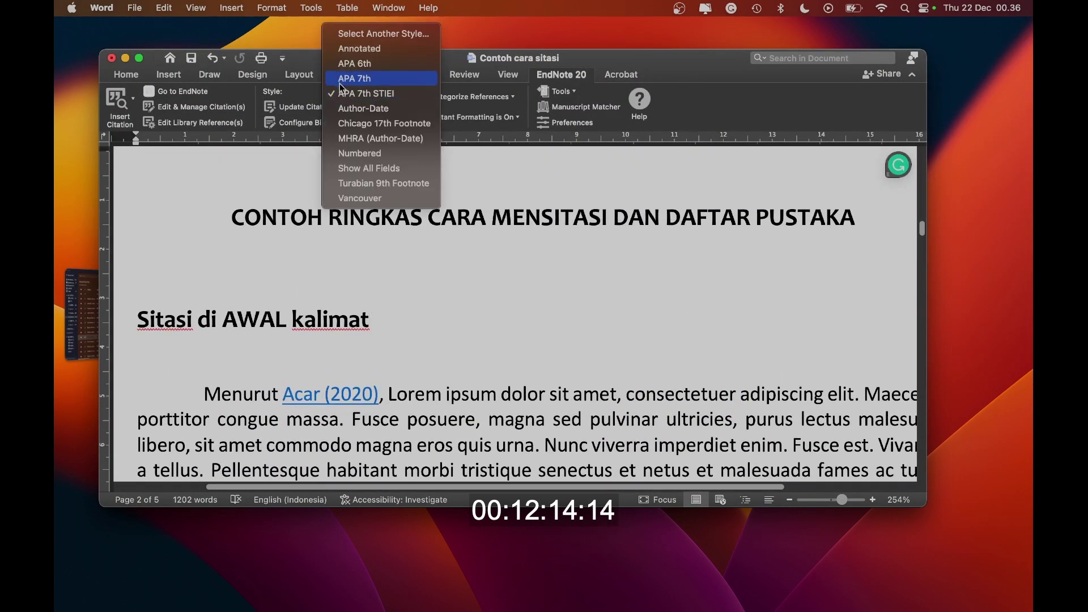
pyautogui.click(372, 81)
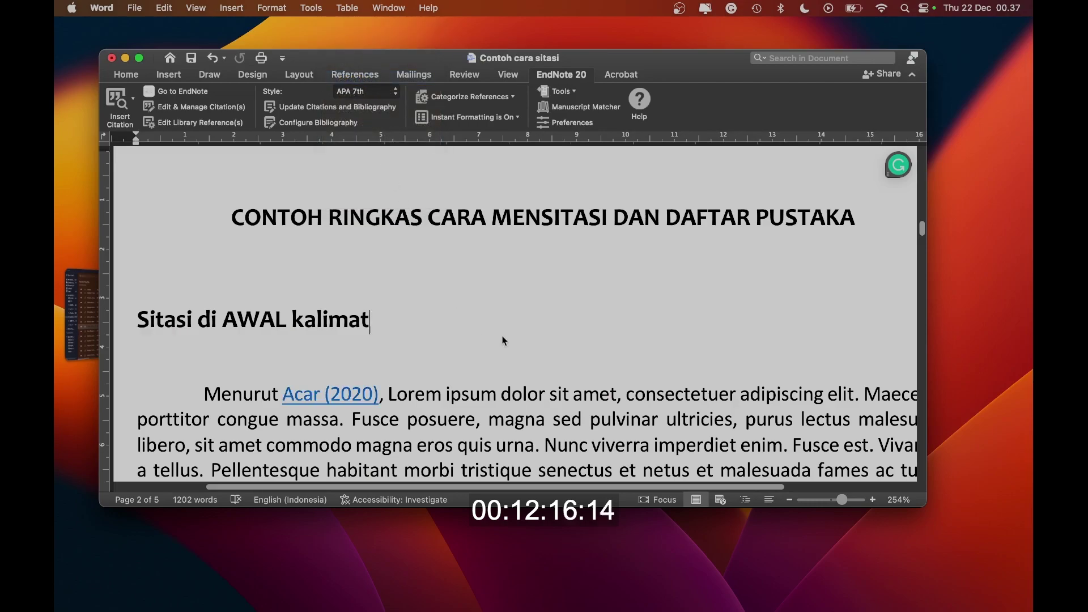
pyautogui.scroll(2, 498, 332)
pyautogui.scroll(-7, 498, 332)
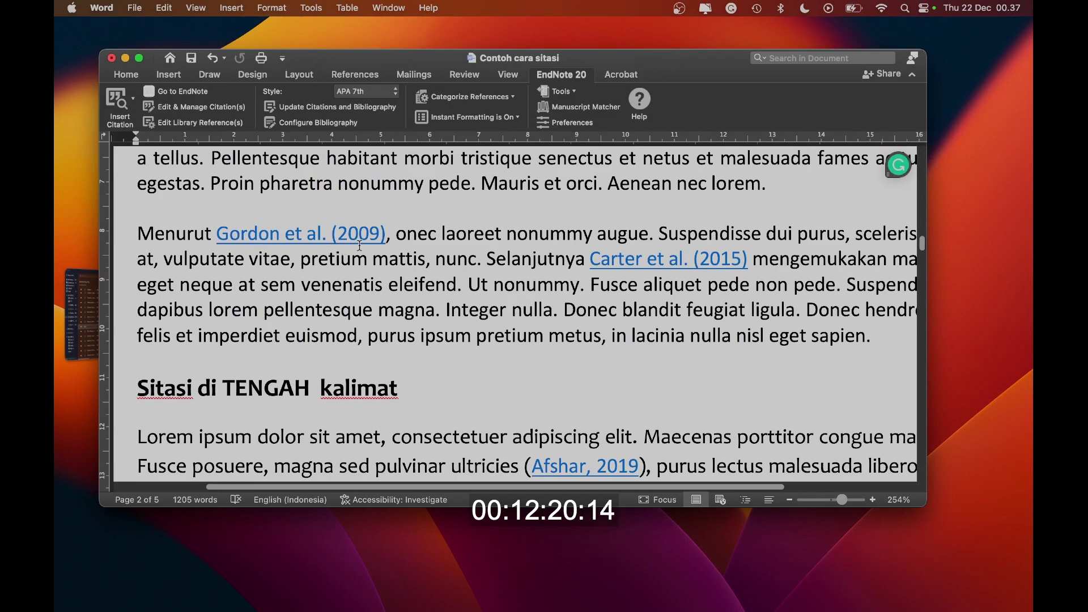
pyautogui.scroll(1, 397, 248)
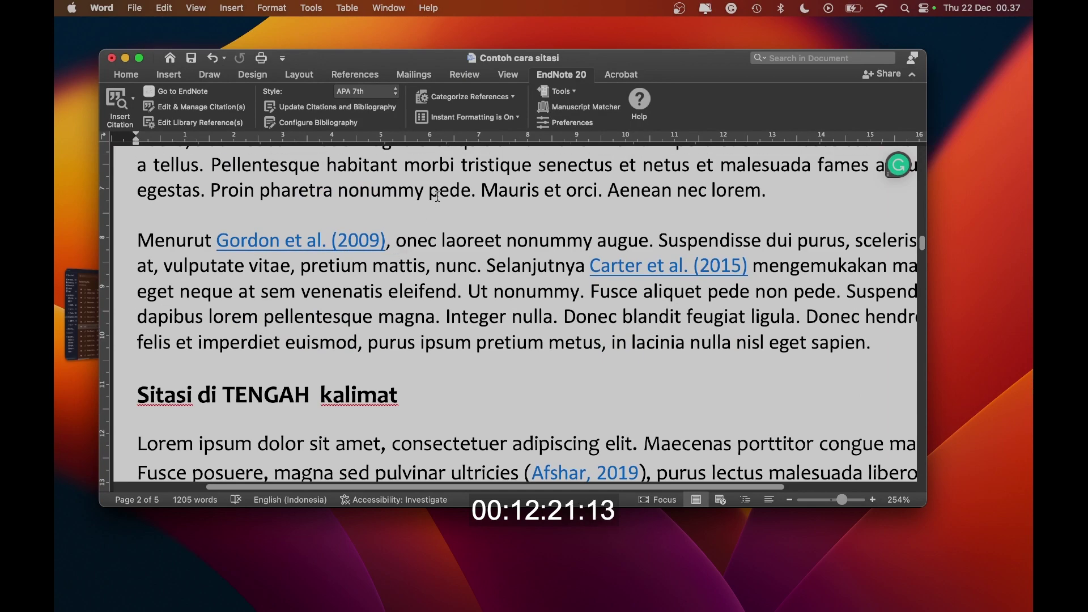
pyautogui.click(399, 95)
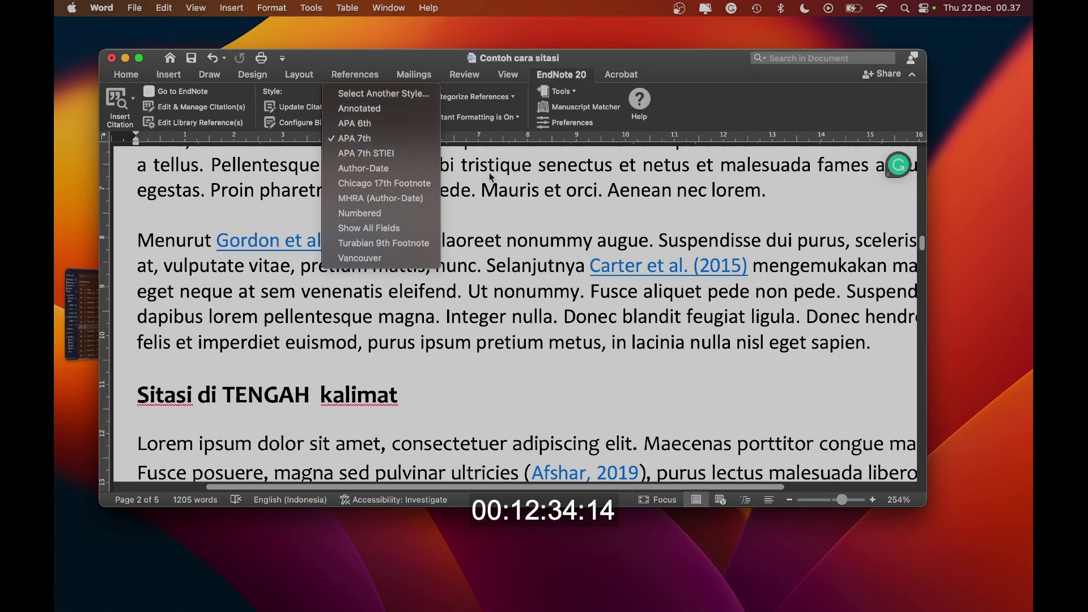
pyautogui.click(397, 142)
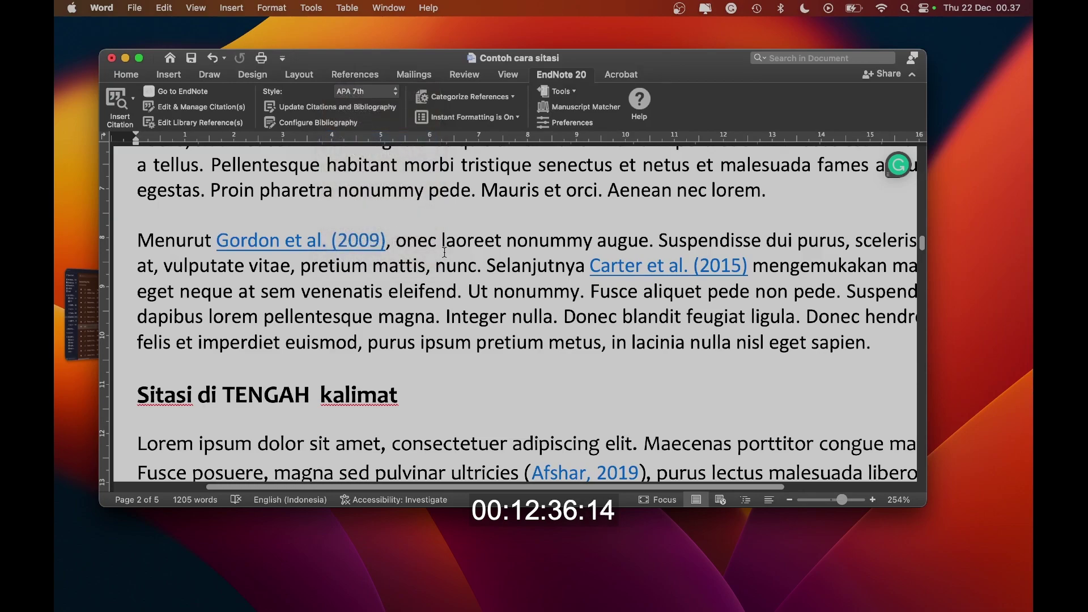
# Step: Apply the "APA 7th Copy" citation style from the full EndNote style list to the document
pyautogui.click(390, 92)
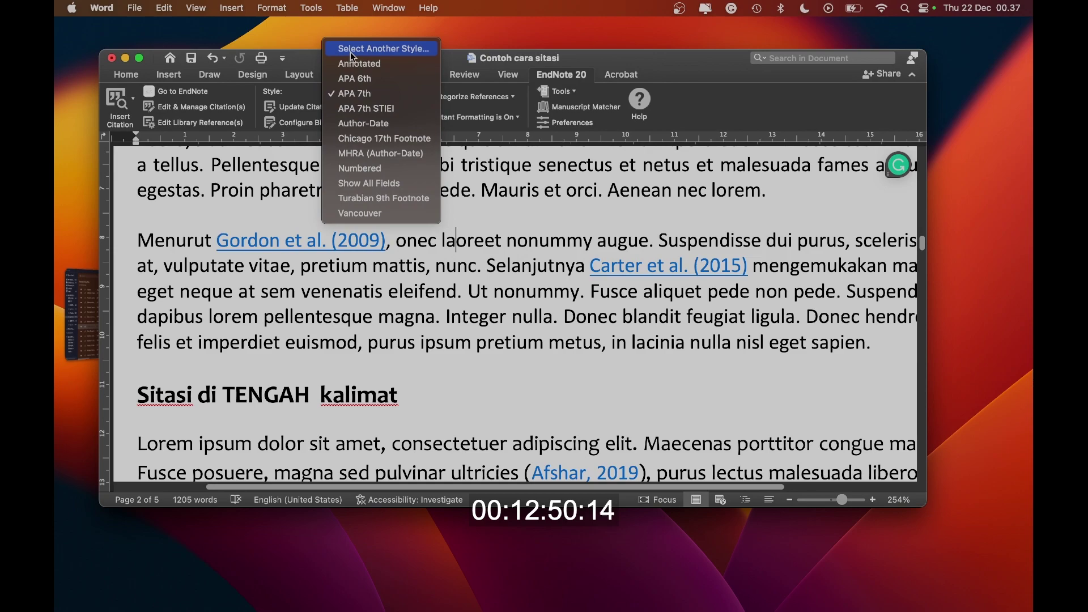
pyautogui.click(391, 48)
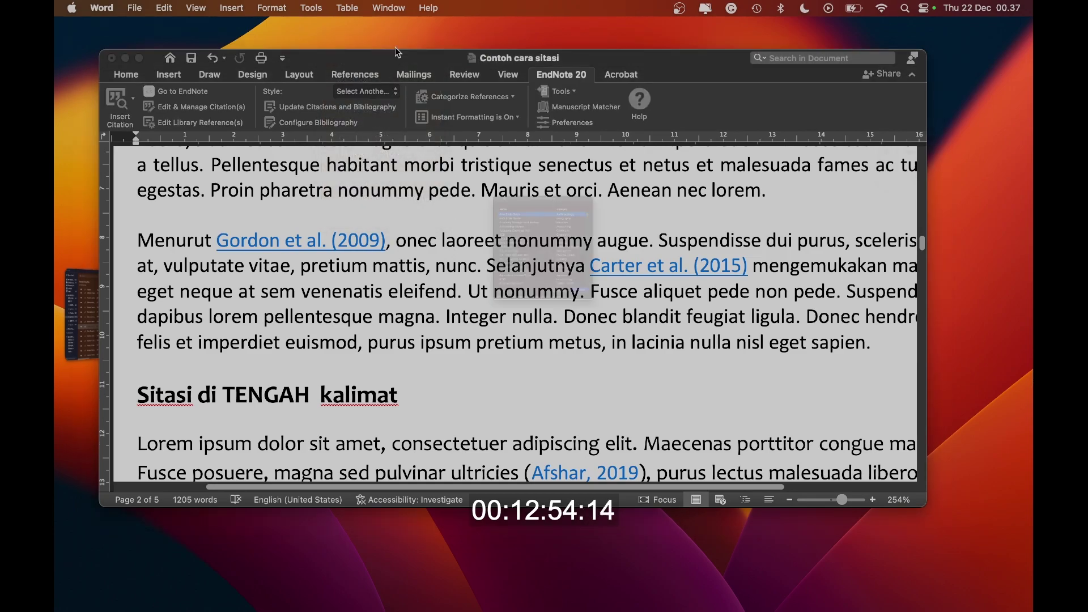
pyautogui.scroll(-10, 443, 232)
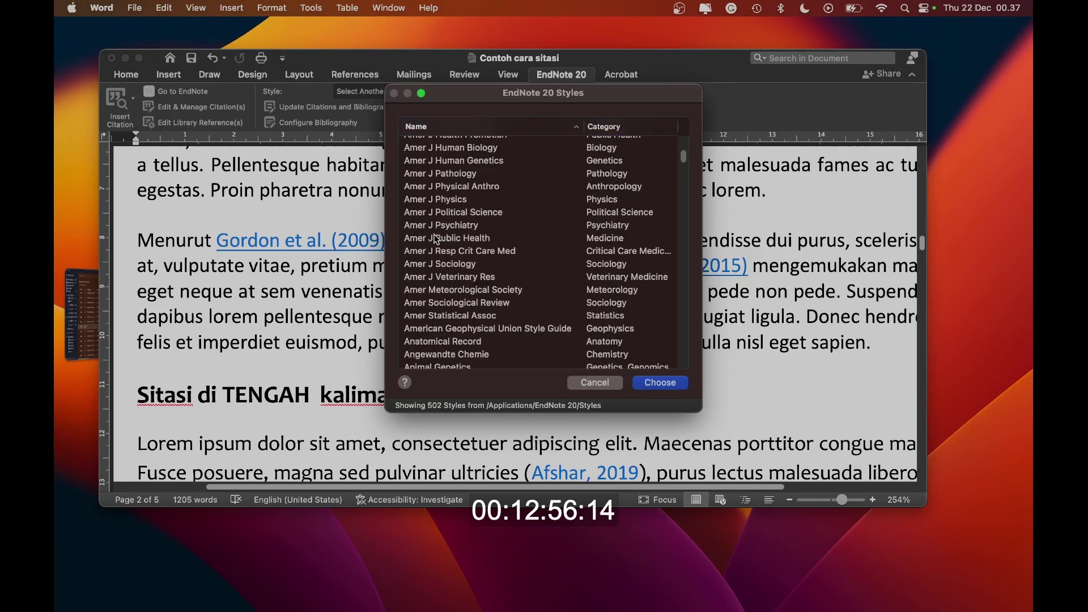
pyautogui.scroll(3, 435, 239)
pyautogui.scroll(-10, 432, 237)
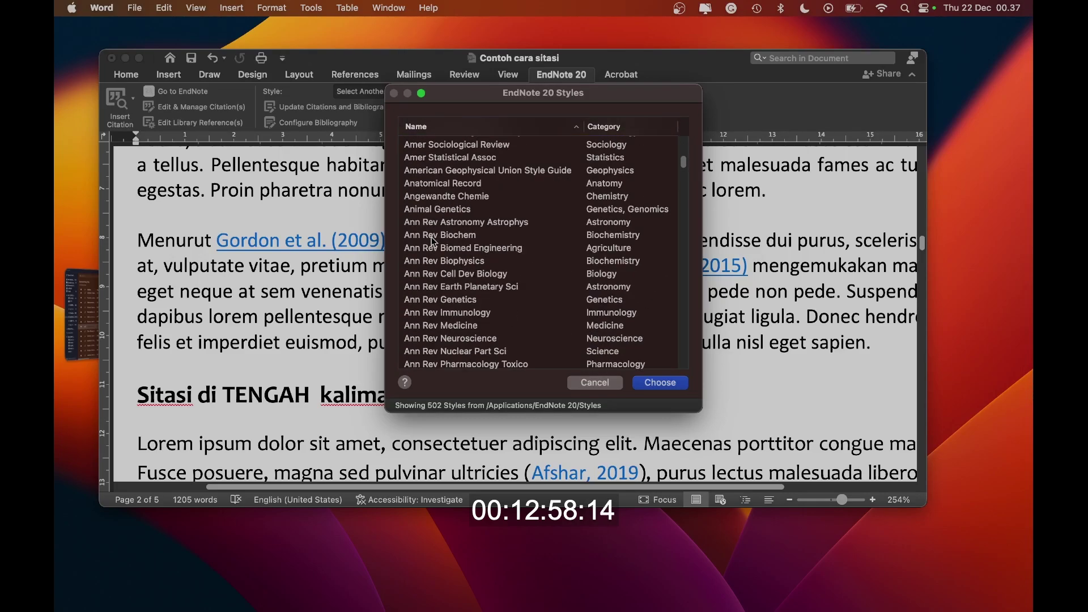
pyautogui.scroll(-8, 432, 238)
pyautogui.scroll(8, 434, 235)
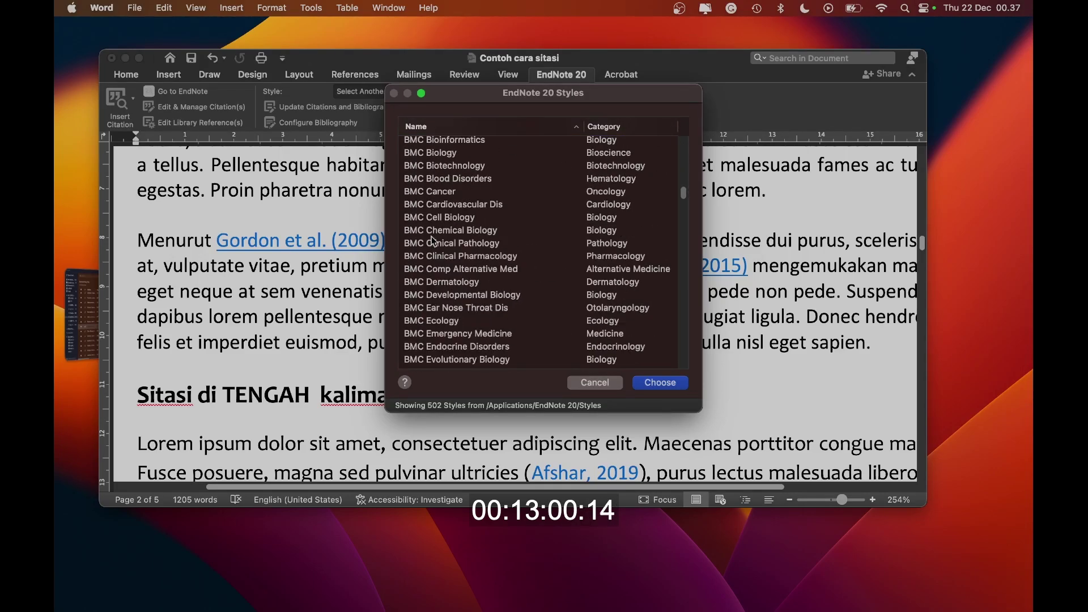
pyautogui.scroll(8, 434, 233)
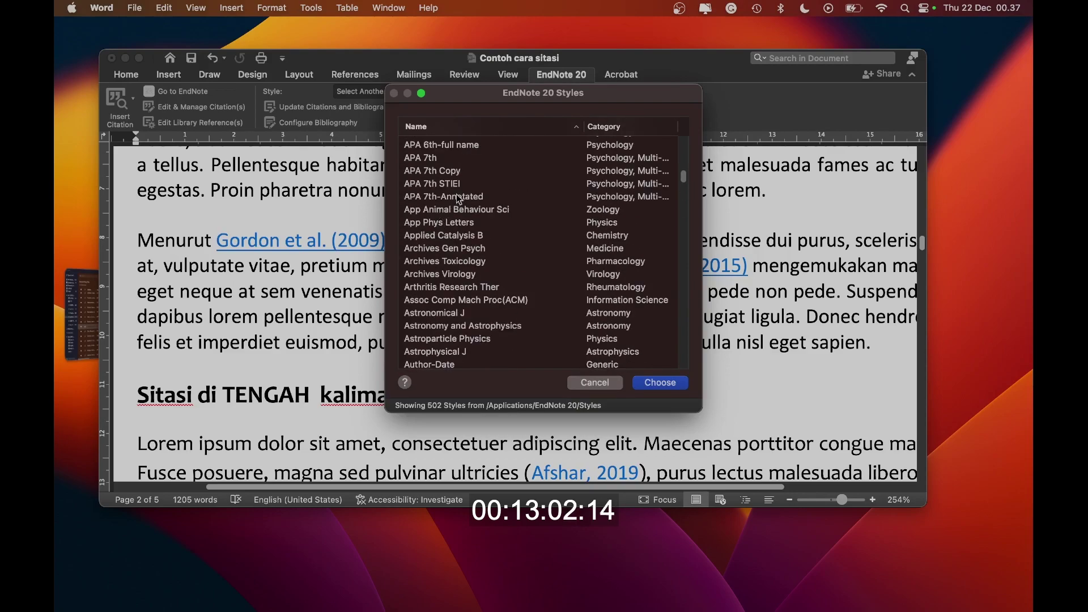
pyautogui.click(417, 171)
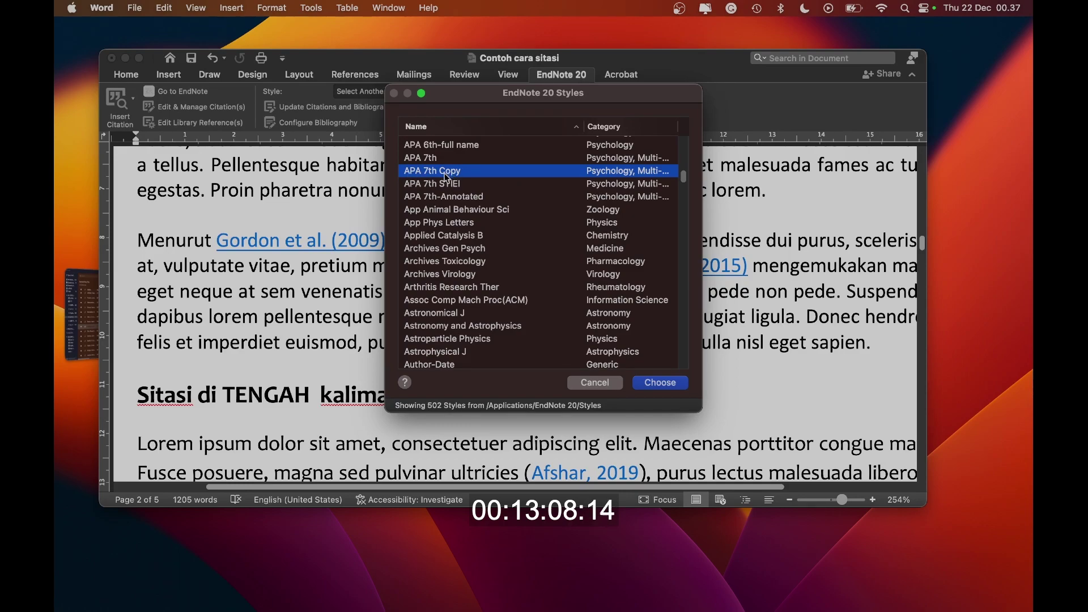
pyautogui.click(668, 381)
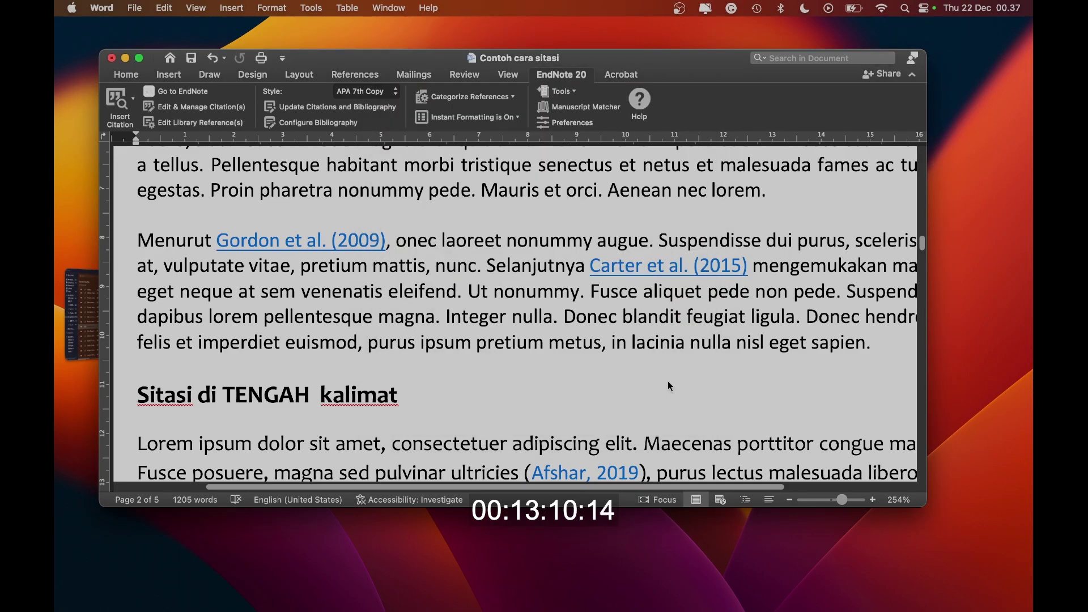
# Step: Check the wording of the multi-author citations in "Sitasi di AWAL kalimat" and follow the 2015 citation to its reference entry
pyautogui.scroll(-1, 422, 262)
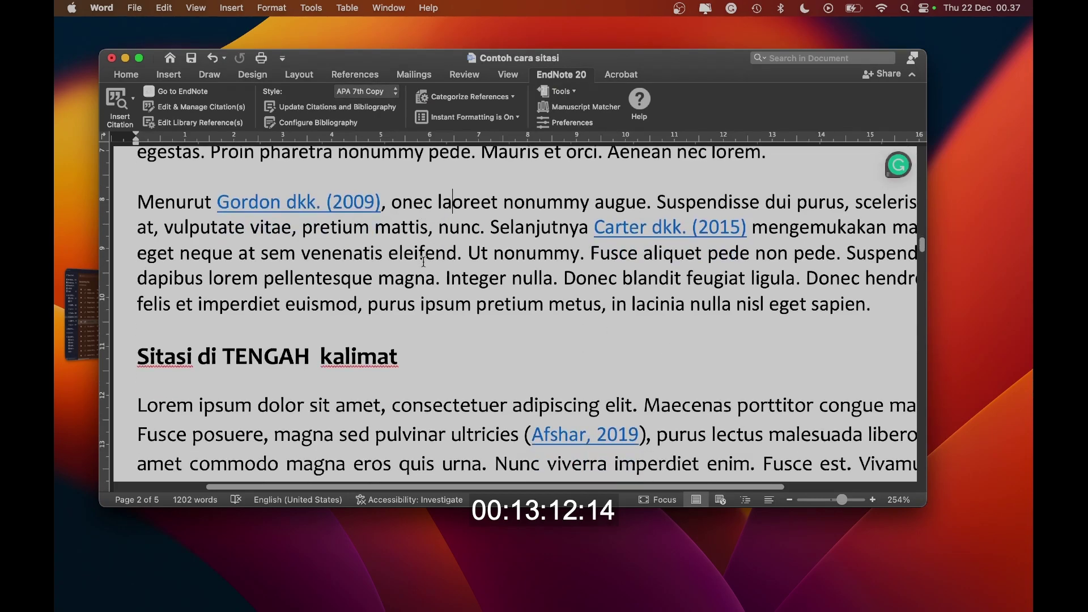
pyautogui.scroll(6, 195, 250)
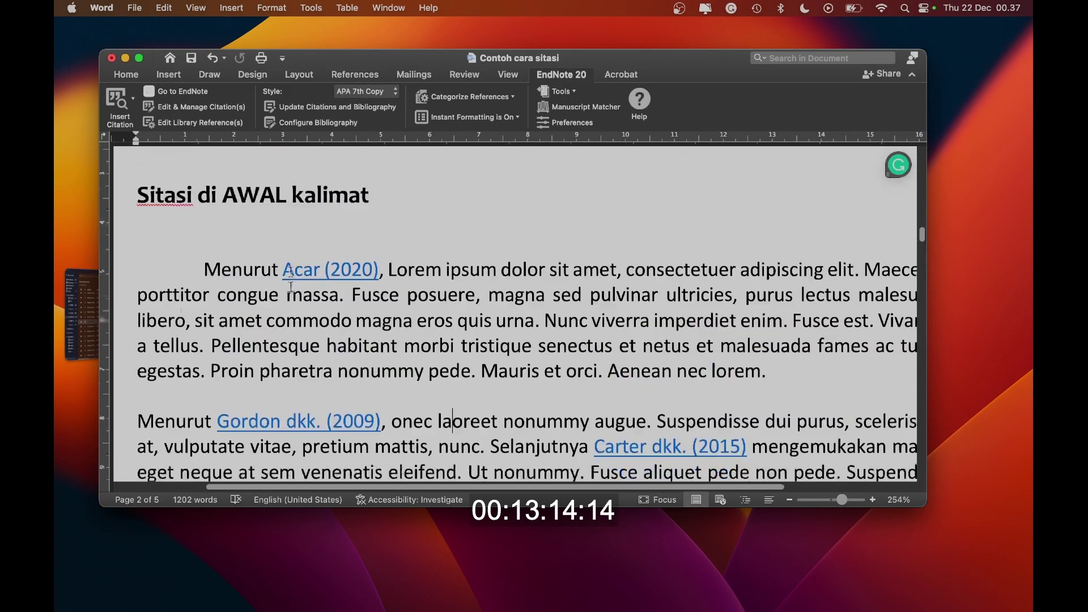
pyautogui.scroll(-2, 292, 290)
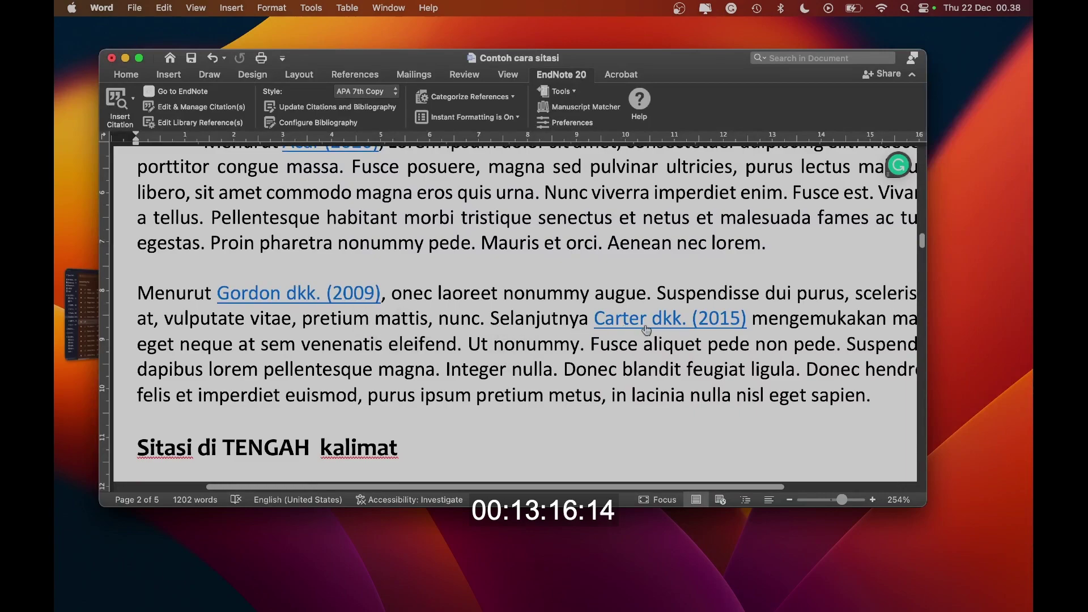
pyautogui.scroll(-3, 669, 334)
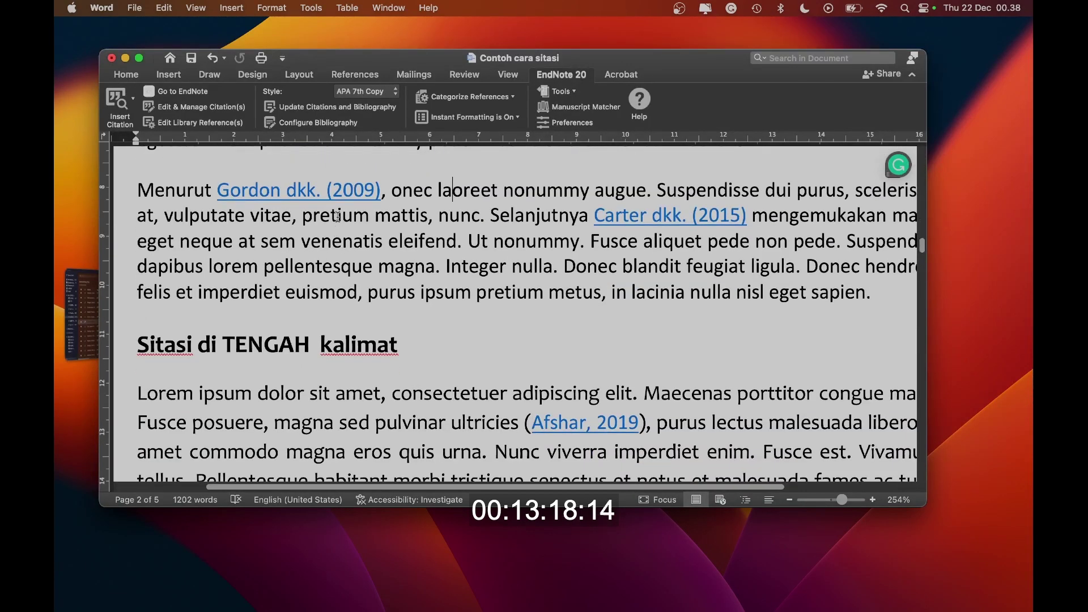
pyautogui.click(647, 219)
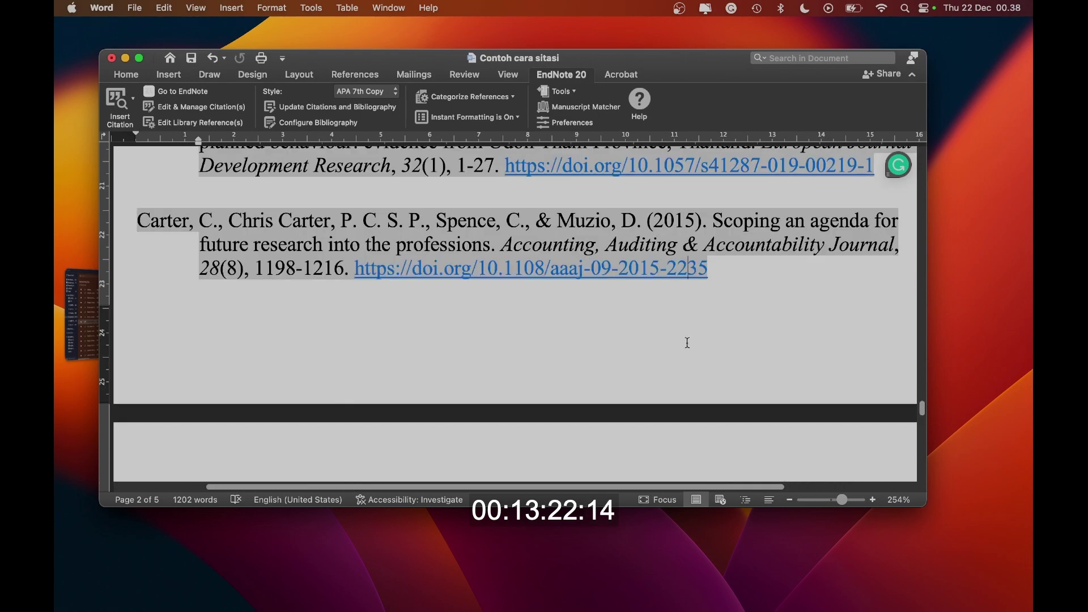
# Step: Examine how authors are joined in the "DAFTAR PUSTAKA" entries, from the heading through the end of the list
pyautogui.scroll(10, 801, 329)
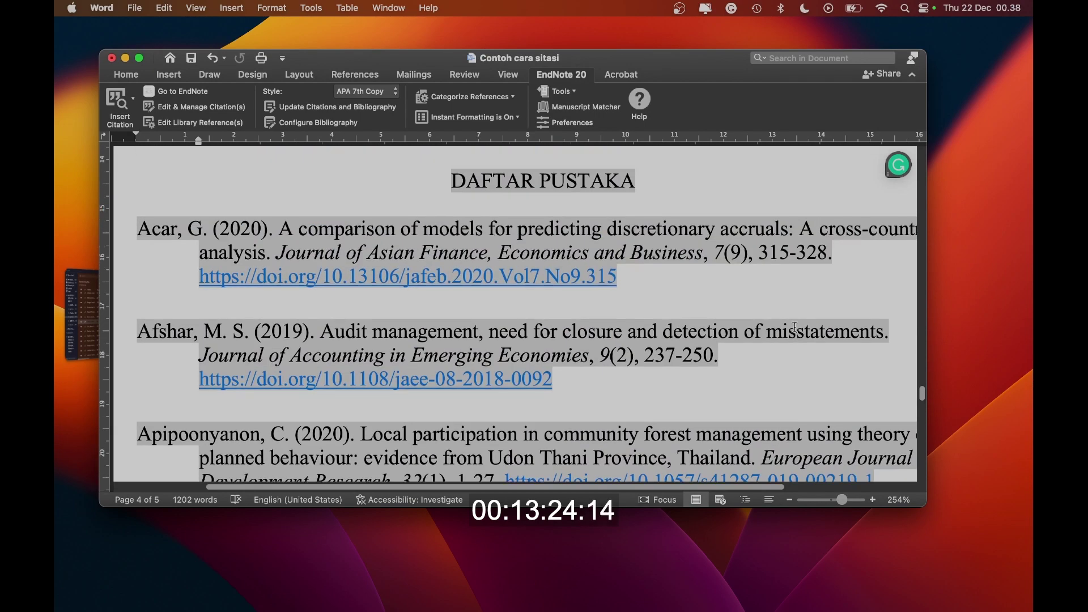
pyautogui.click(632, 223)
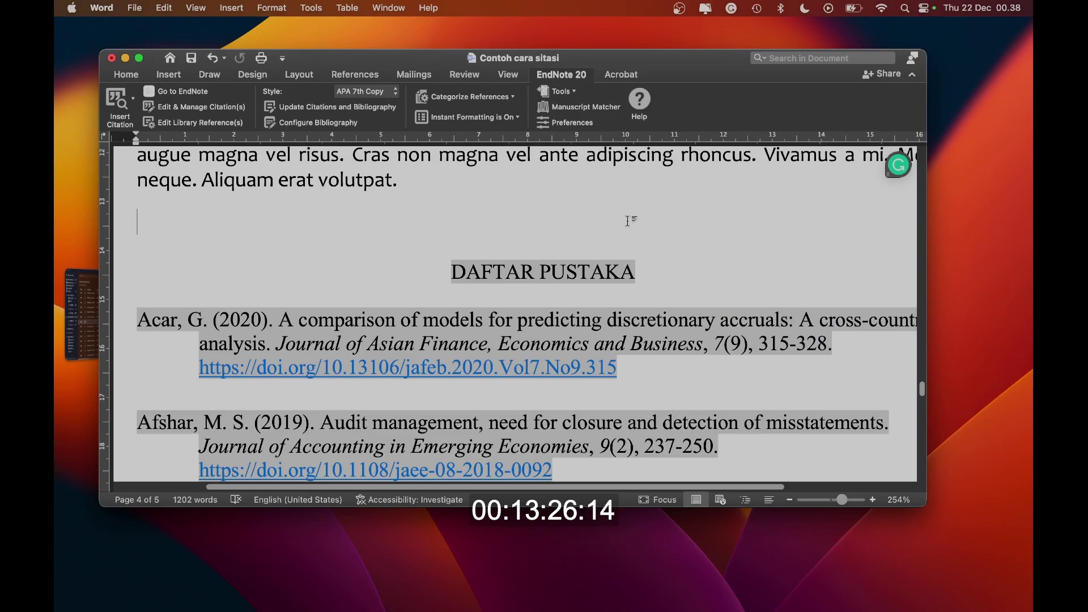
pyautogui.scroll(-8, 157, 274)
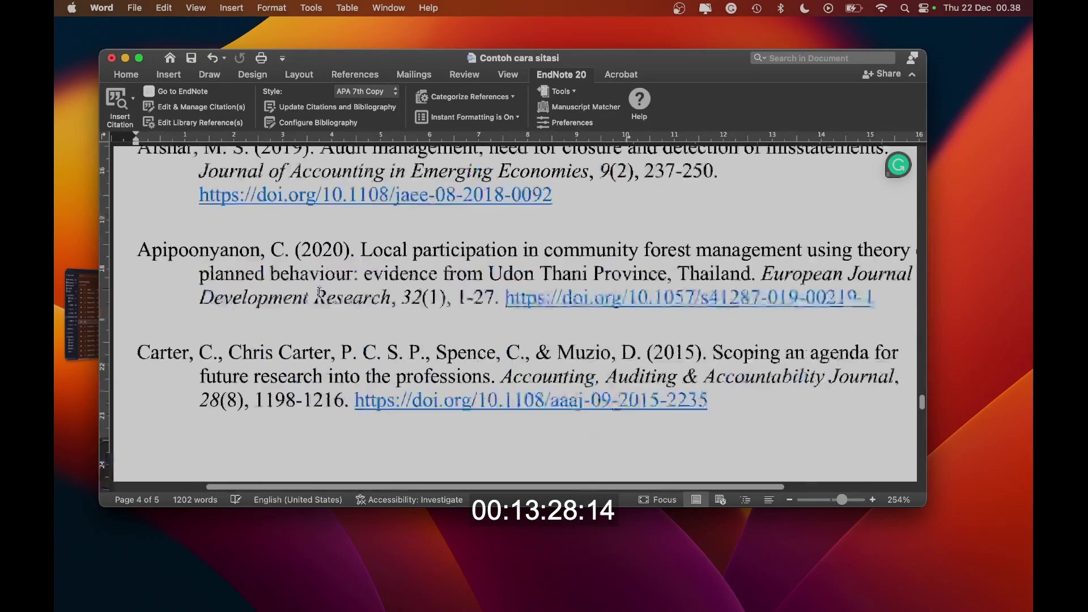
pyautogui.scroll(-2, 312, 254)
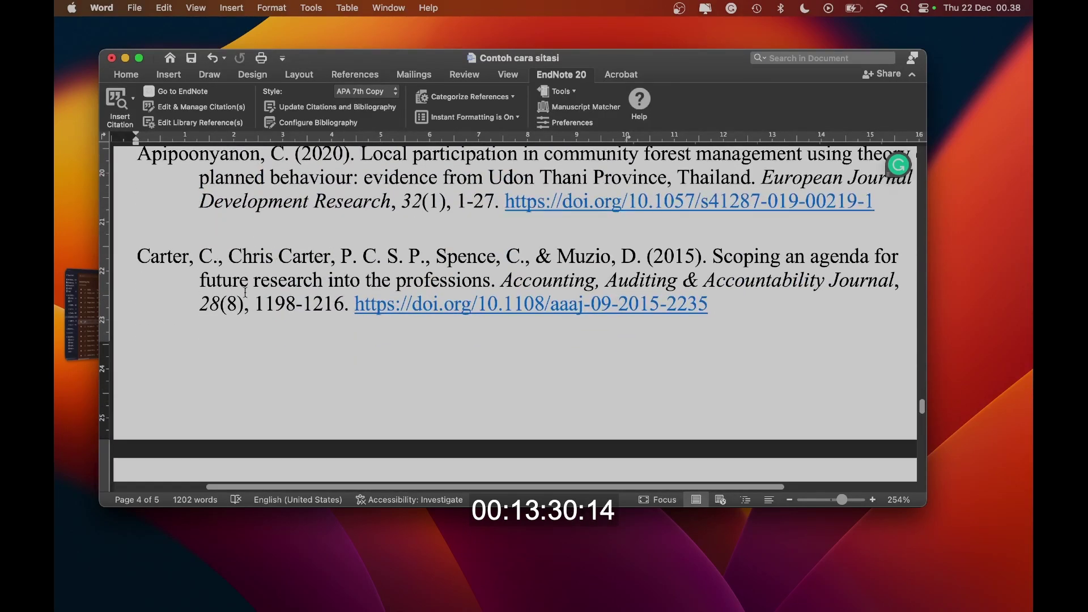
pyautogui.scroll(-6, 404, 331)
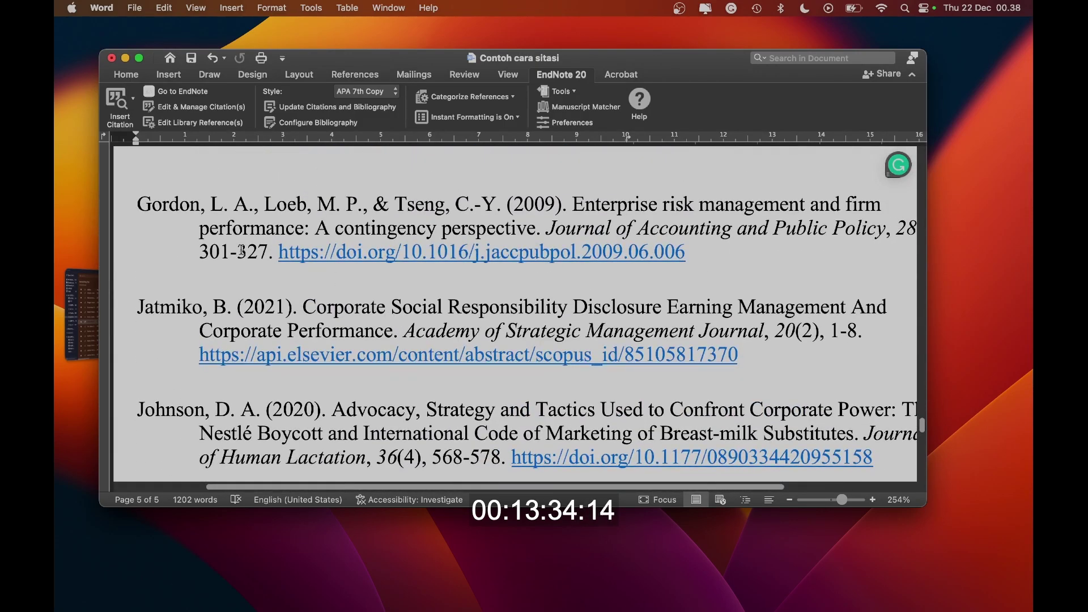
pyautogui.scroll(-3, 320, 392)
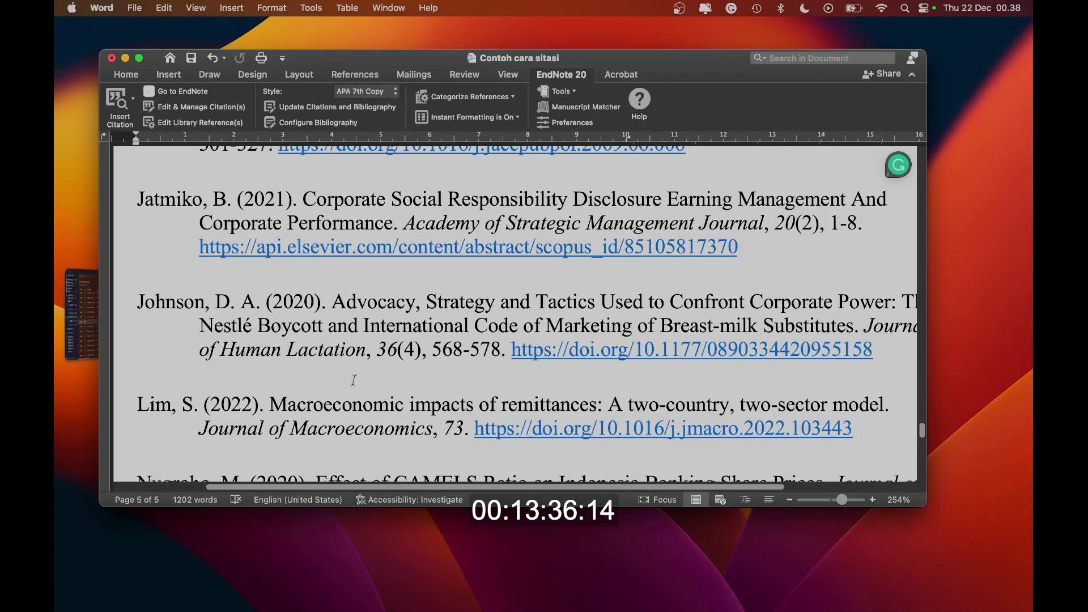
pyautogui.scroll(-8, 354, 380)
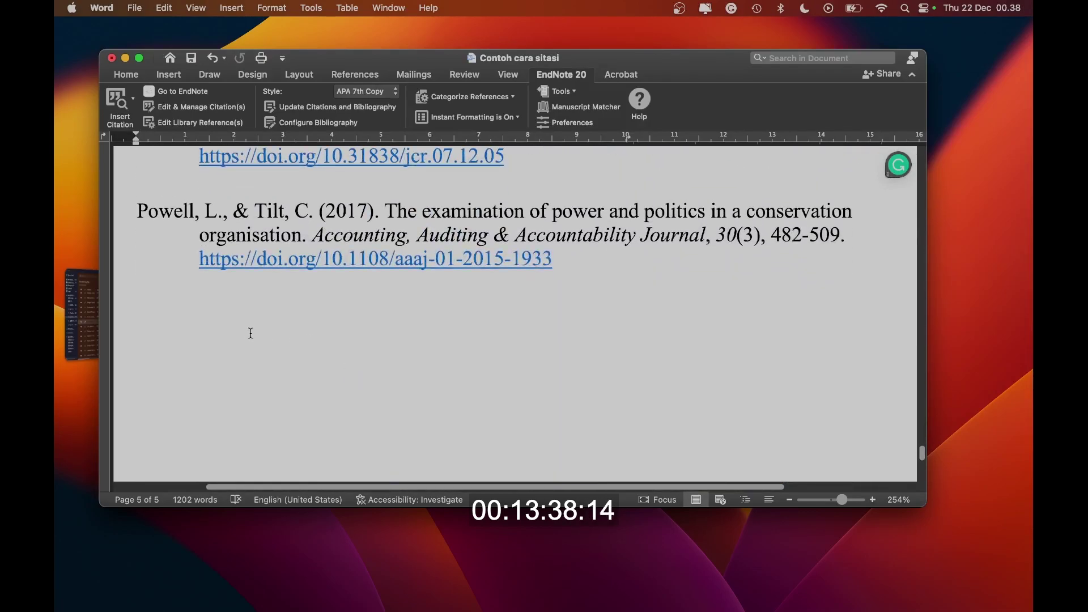
# Step: Return to "Sitasi di AKHIR kalimat" to check its one- and two-author citations, and undo the last edit there
pyautogui.scroll(6, 377, 329)
pyautogui.scroll(8, 380, 330)
pyautogui.scroll(10, 388, 327)
pyautogui.scroll(8, 392, 326)
pyautogui.scroll(10, 450, 339)
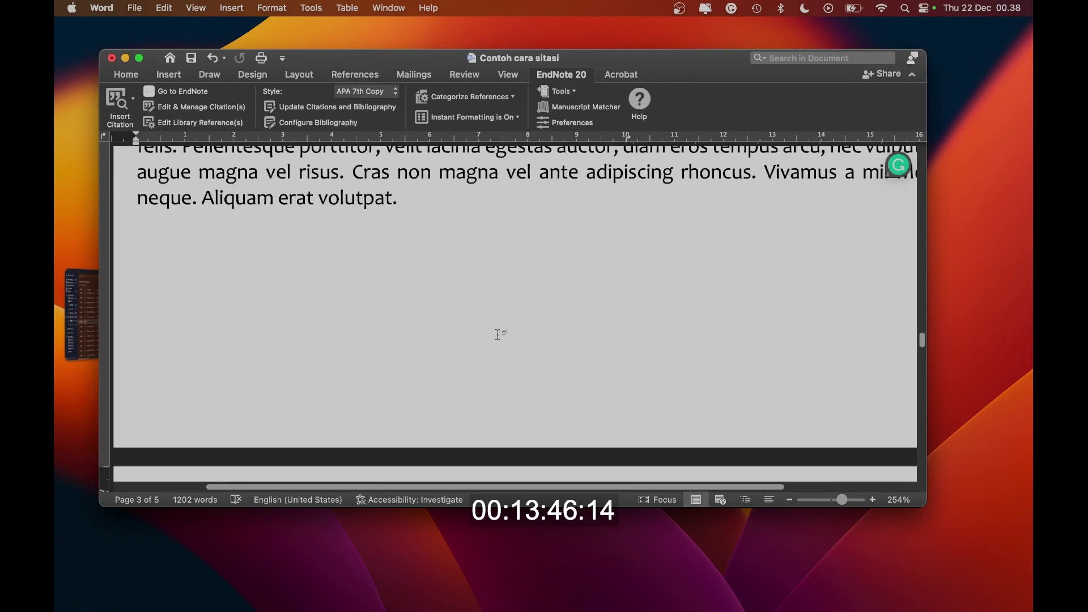
pyautogui.scroll(6, 499, 333)
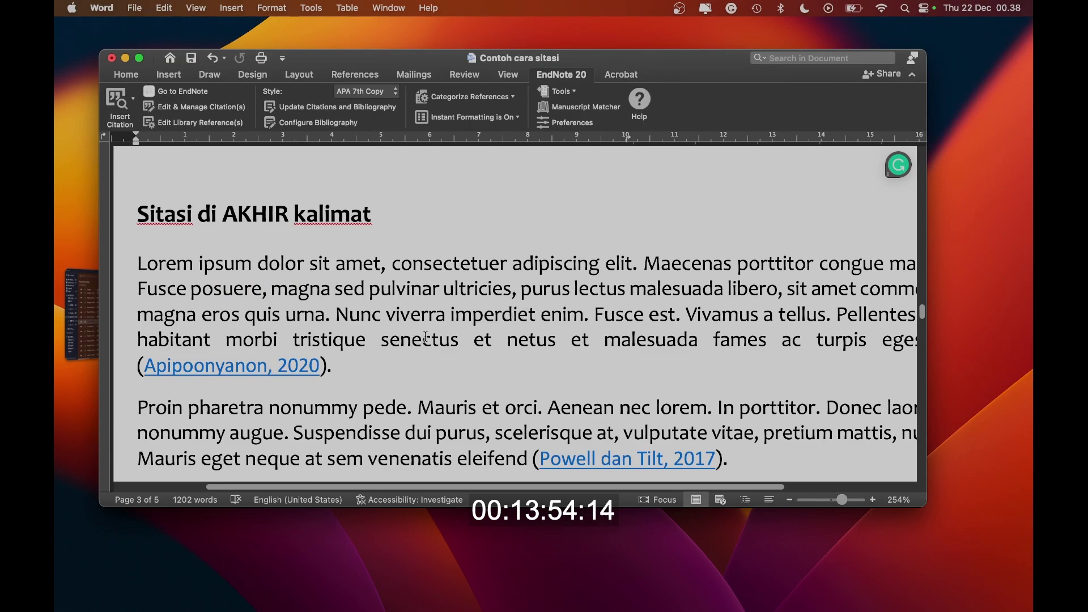
pyautogui.scroll(-1, 425, 337)
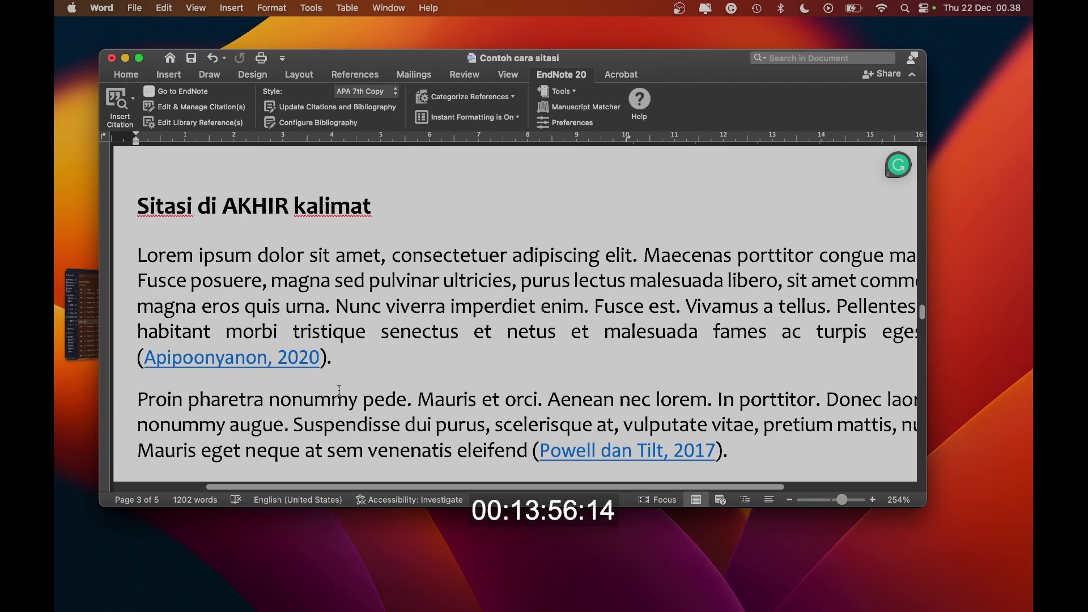
pyautogui.press('super+z')
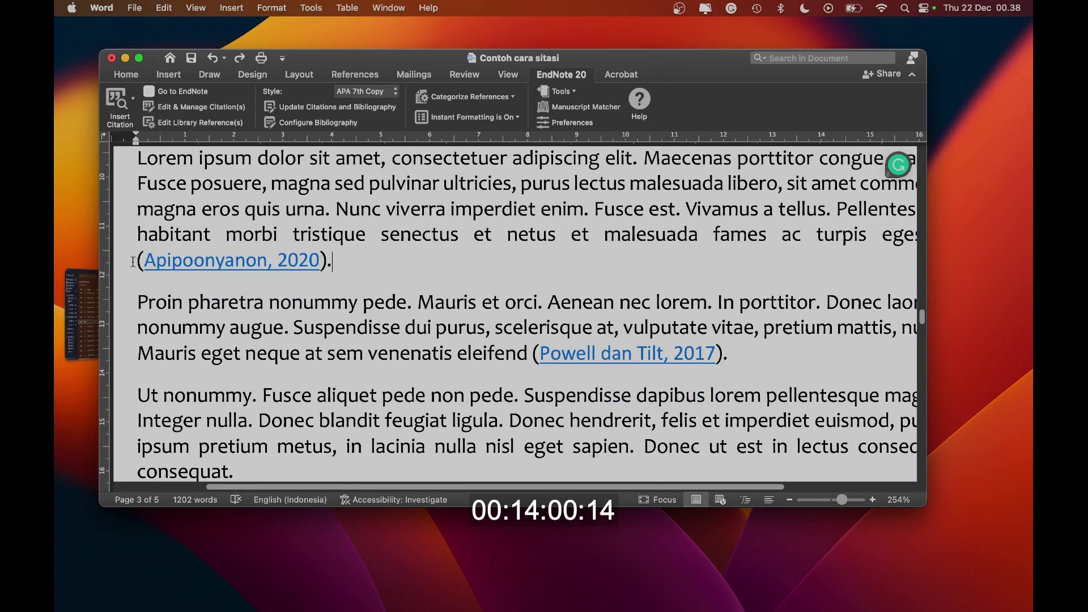
pyautogui.scroll(3, 421, 251)
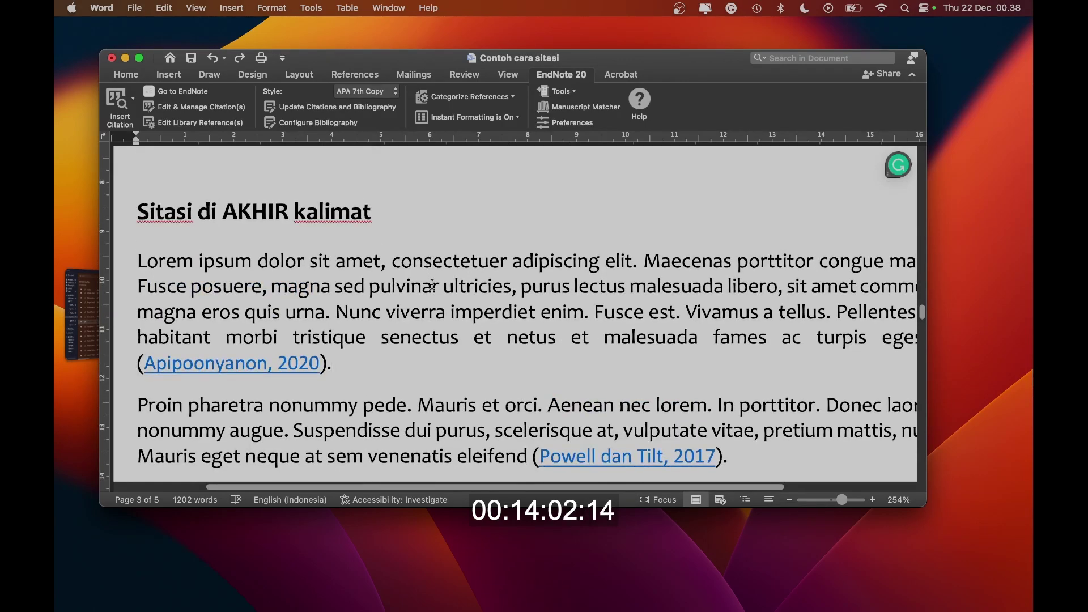
# Step: Open the 2020 citation ending the first paragraph of "Sitasi di AKHIR kalimat" in Edit & Manage Citations
pyautogui.scroll(-3, 376, 285)
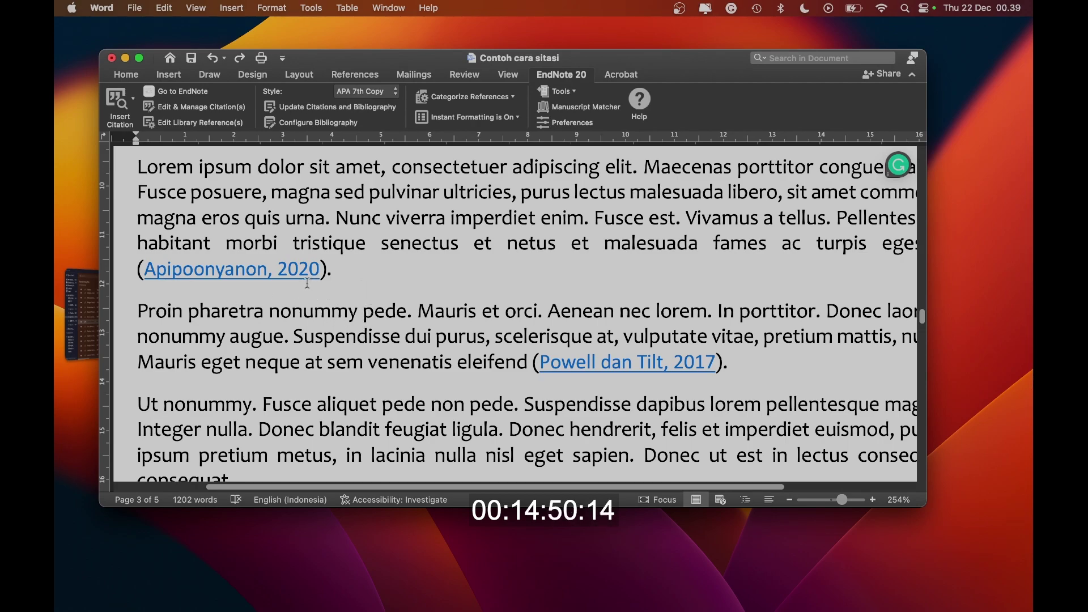
pyautogui.scroll(-3, 379, 301)
pyautogui.scroll(-1, 379, 300)
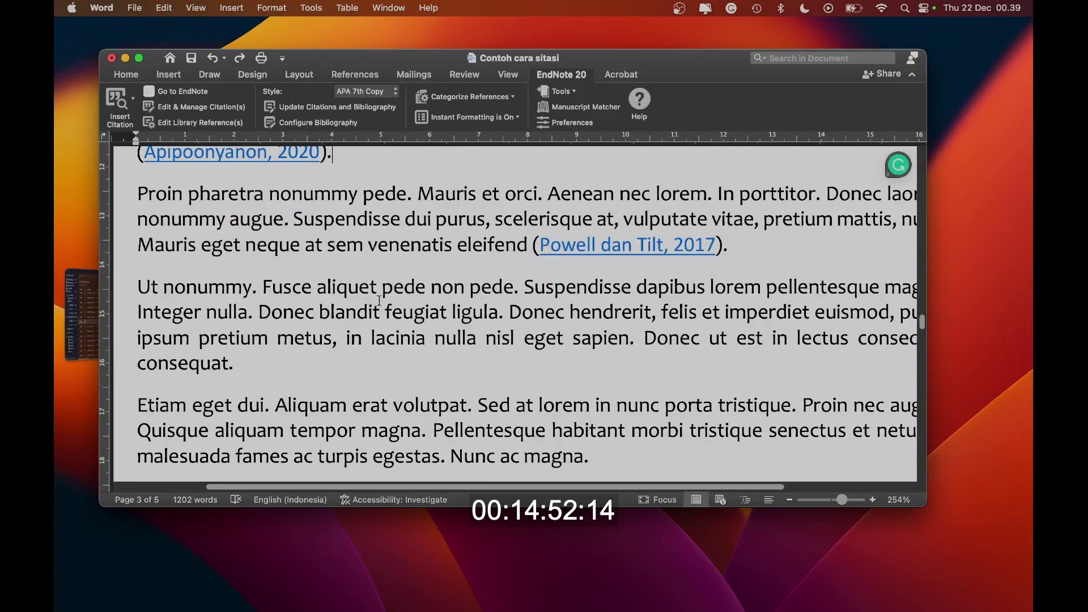
pyautogui.scroll(1, 377, 300)
pyautogui.scroll(2, 378, 301)
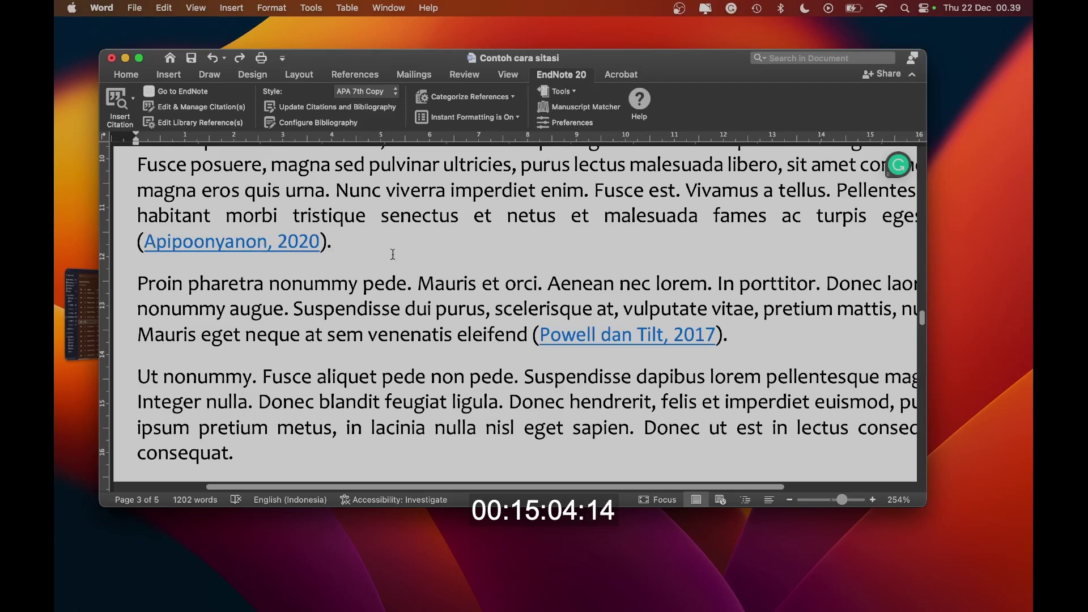
pyautogui.scroll(-1, 359, 272)
pyautogui.scroll(1, 374, 258)
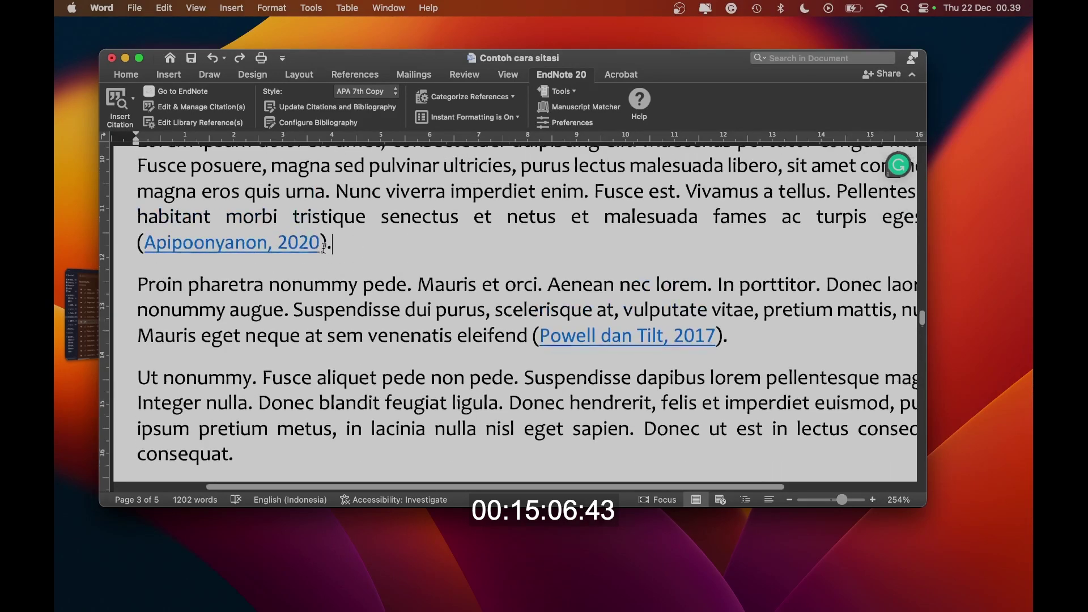
pyautogui.rightClick(233, 249)
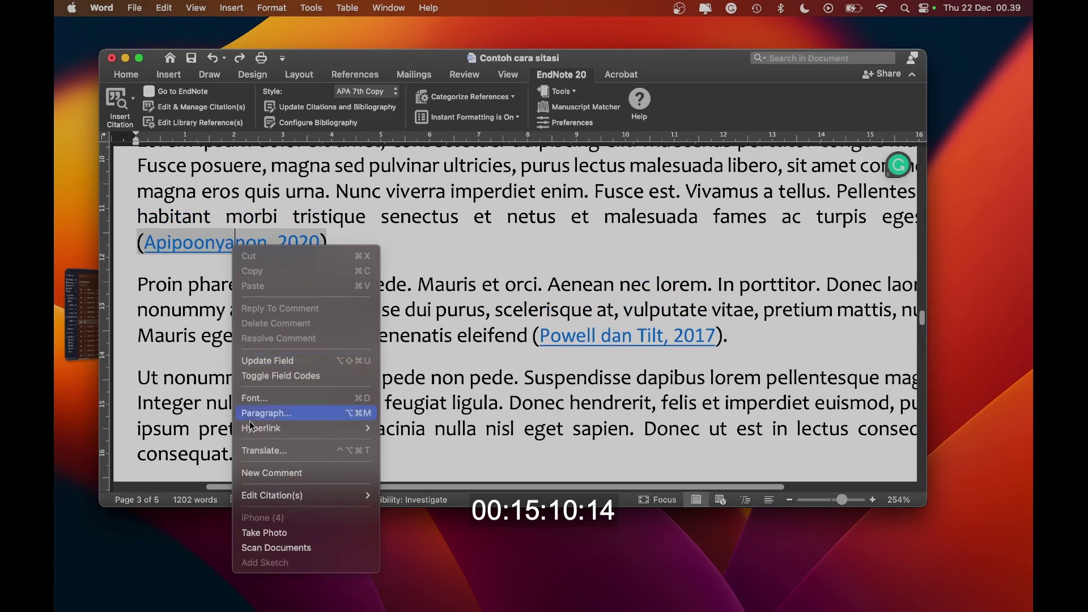
pyautogui.moveTo(295, 497)
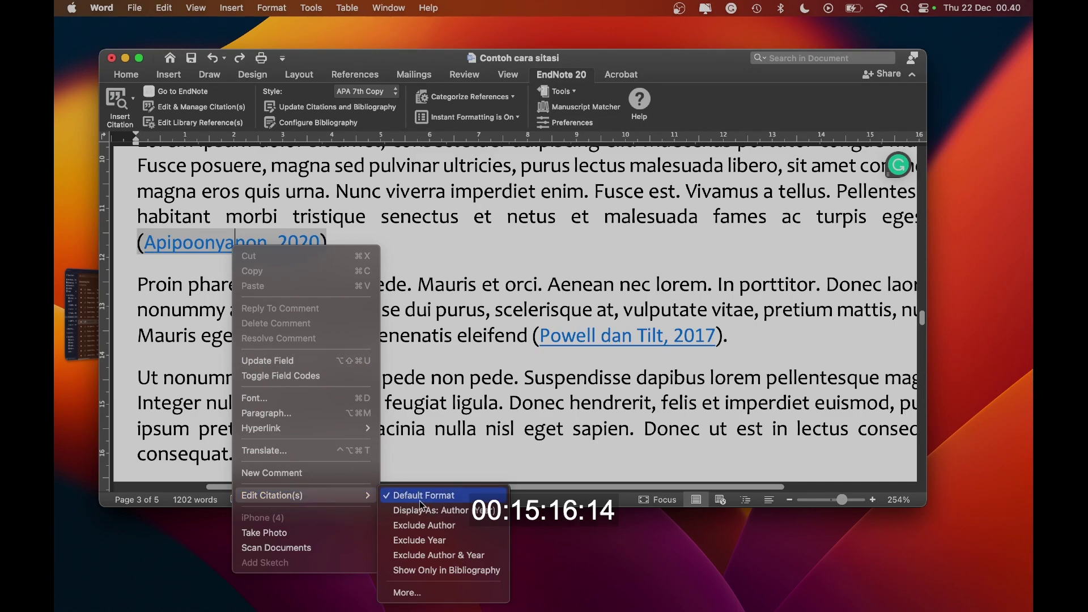
pyautogui.click(424, 595)
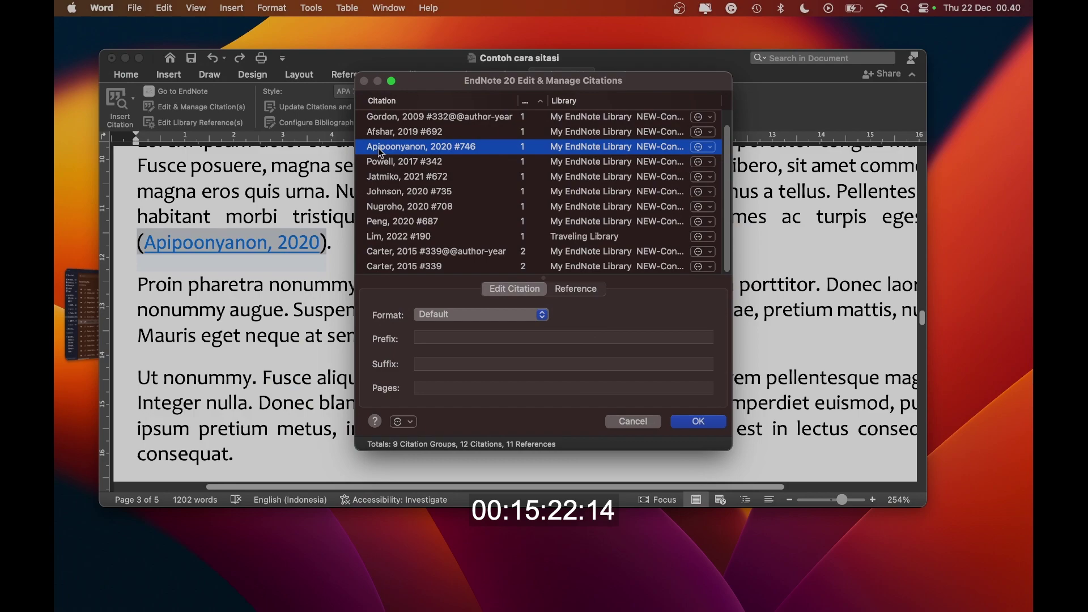
# Step: Open the selected citation's library reference for editing in EndNote, and close the library window
pyautogui.click(709, 151)
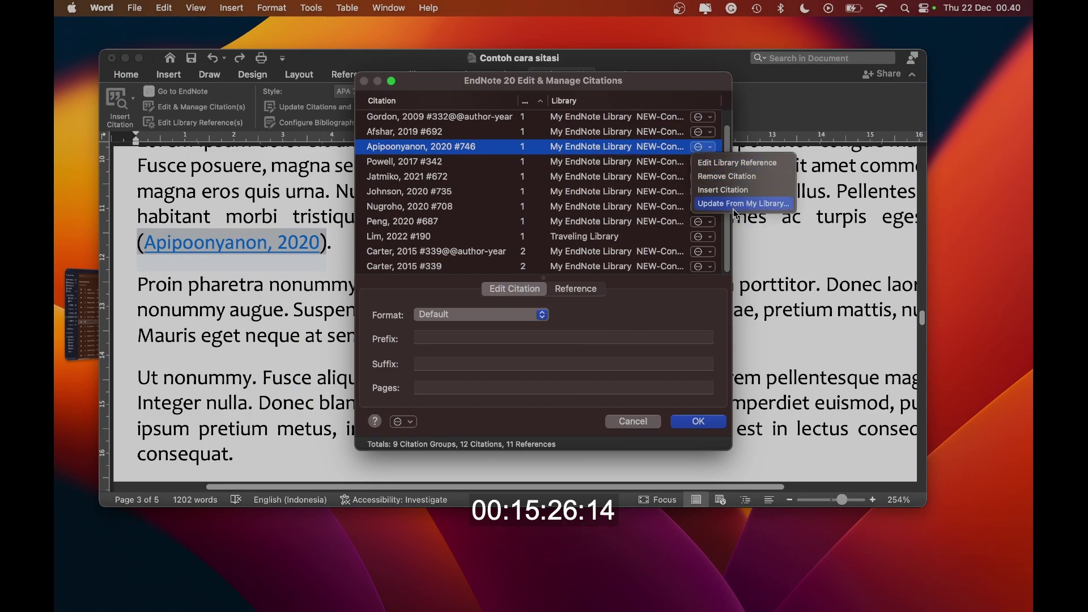
pyautogui.click(775, 168)
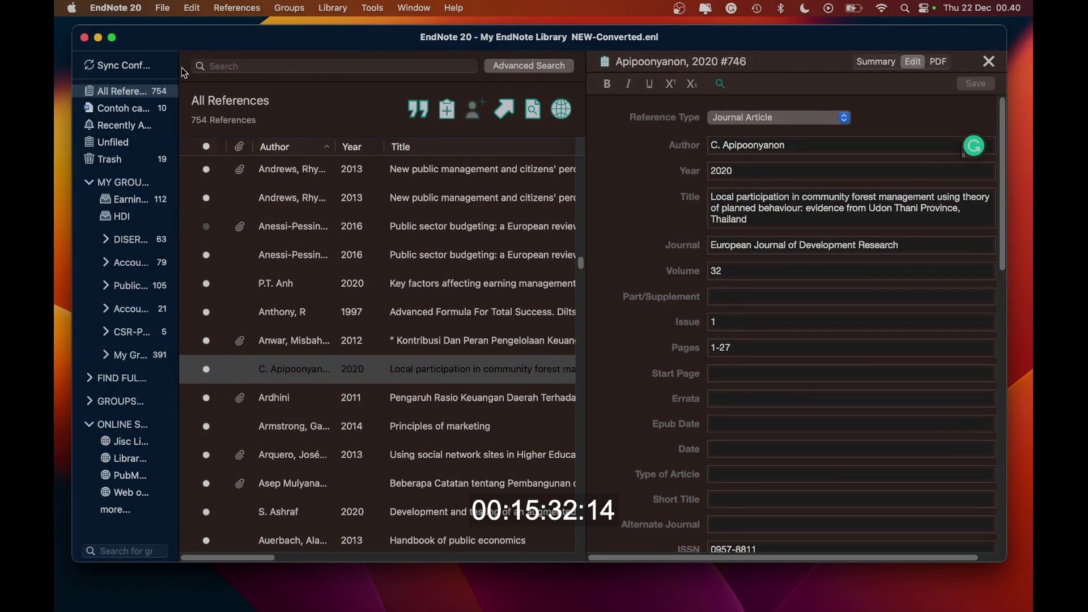
pyautogui.click(84, 38)
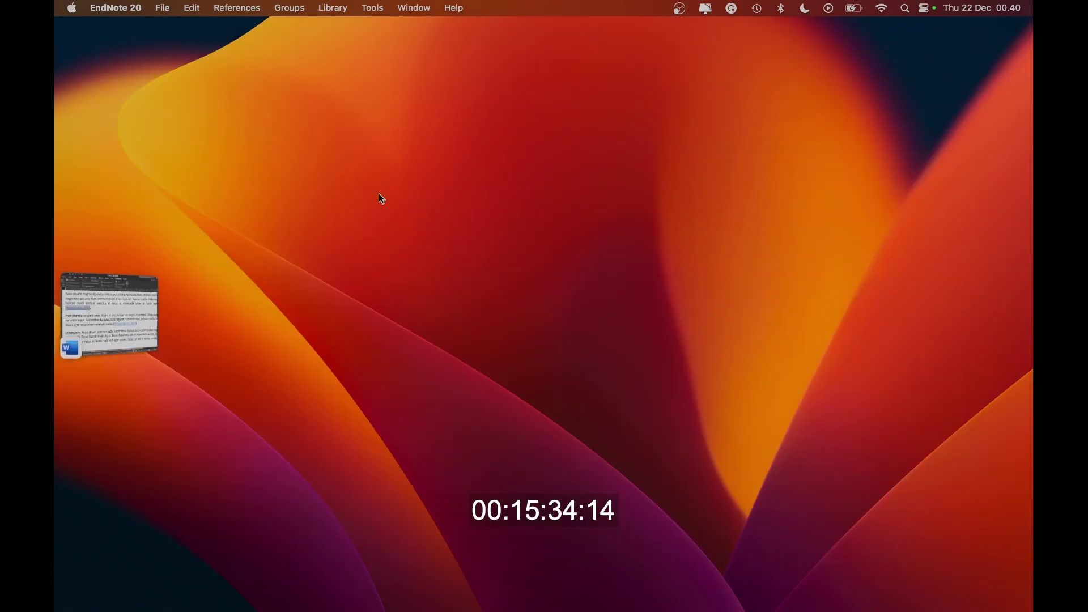
# Step: Switch back to the Word document, dismiss Edit & Manage Citations without changes, and deselect the citation
pyautogui.click(104, 315)
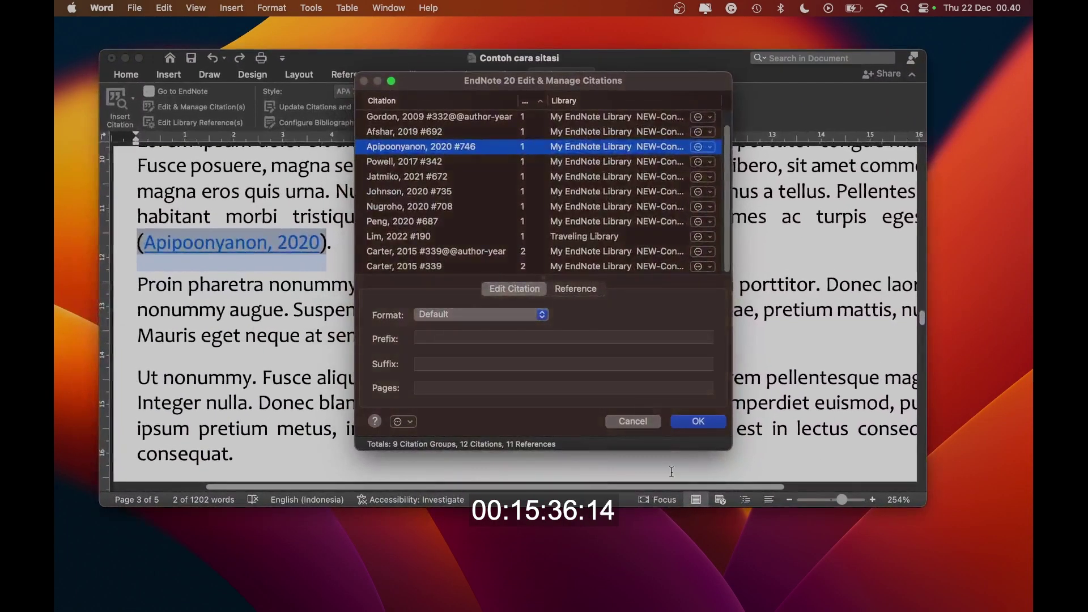
pyautogui.click(634, 422)
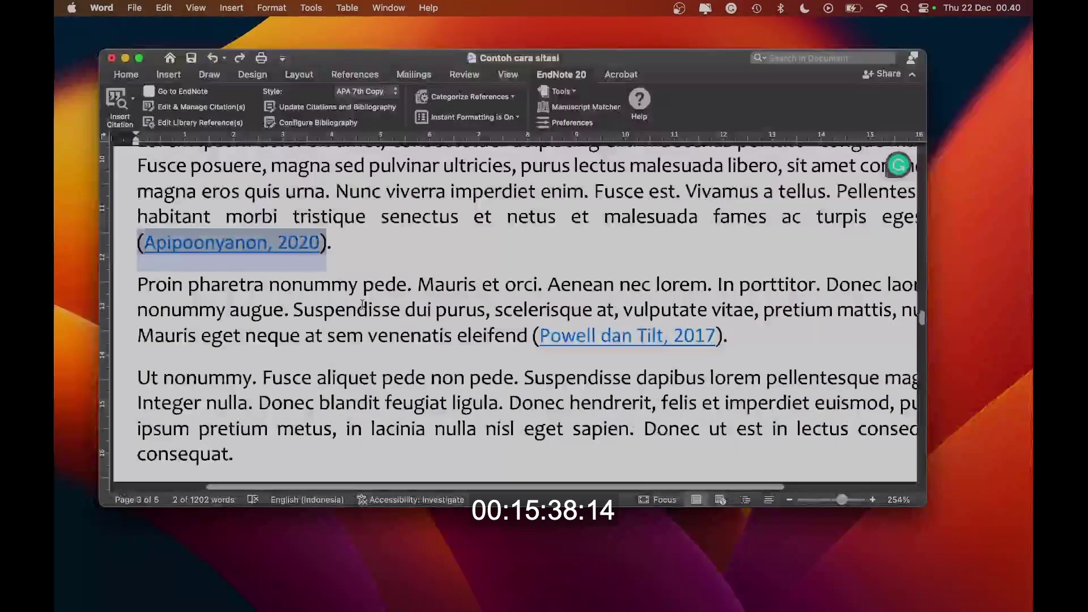
pyautogui.click(366, 260)
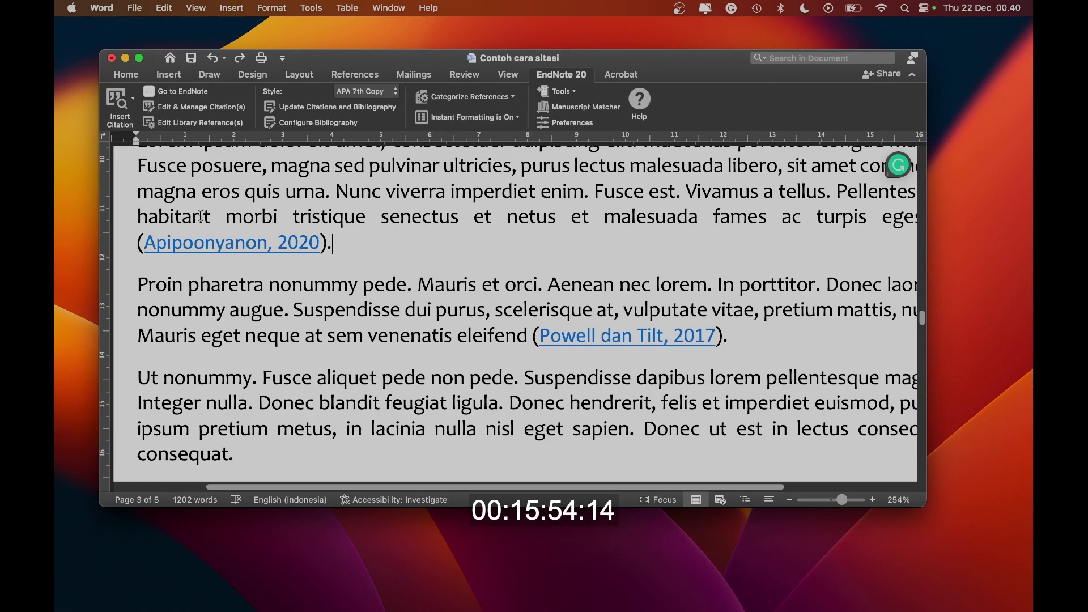
# Step: Review the Instant Formatting settings for temporary citation scanning and citation change checks, and accept them as they are
pyautogui.click(170, 240)
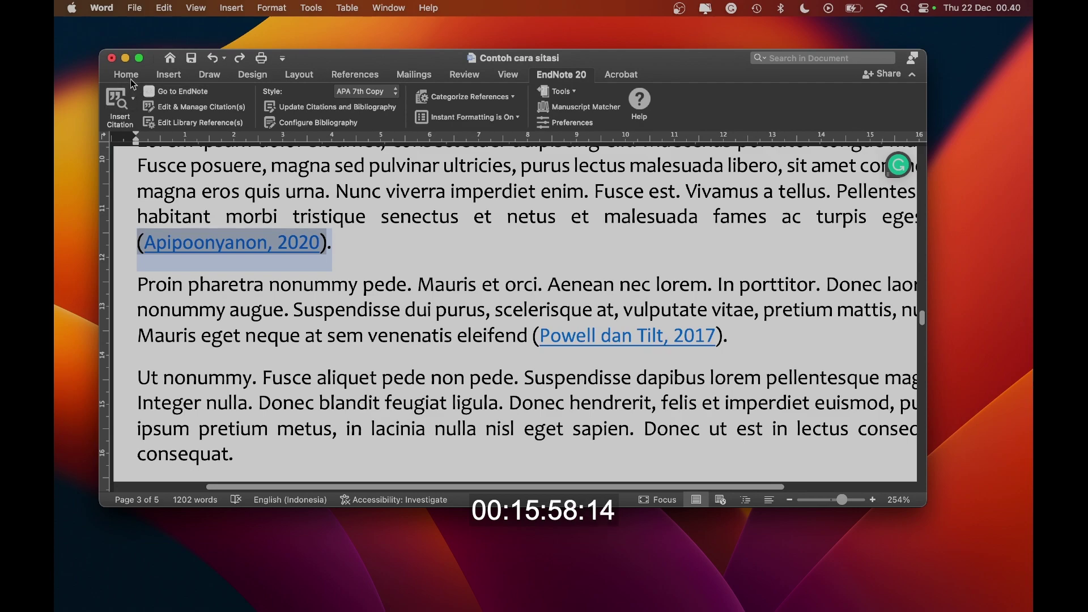
pyautogui.click(518, 118)
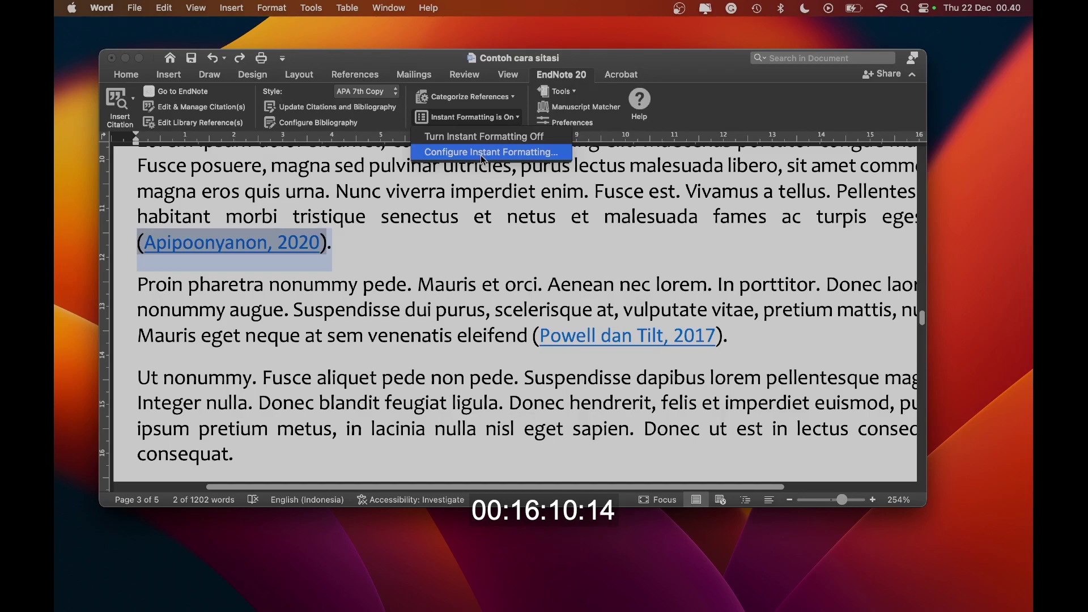
pyautogui.click(473, 154)
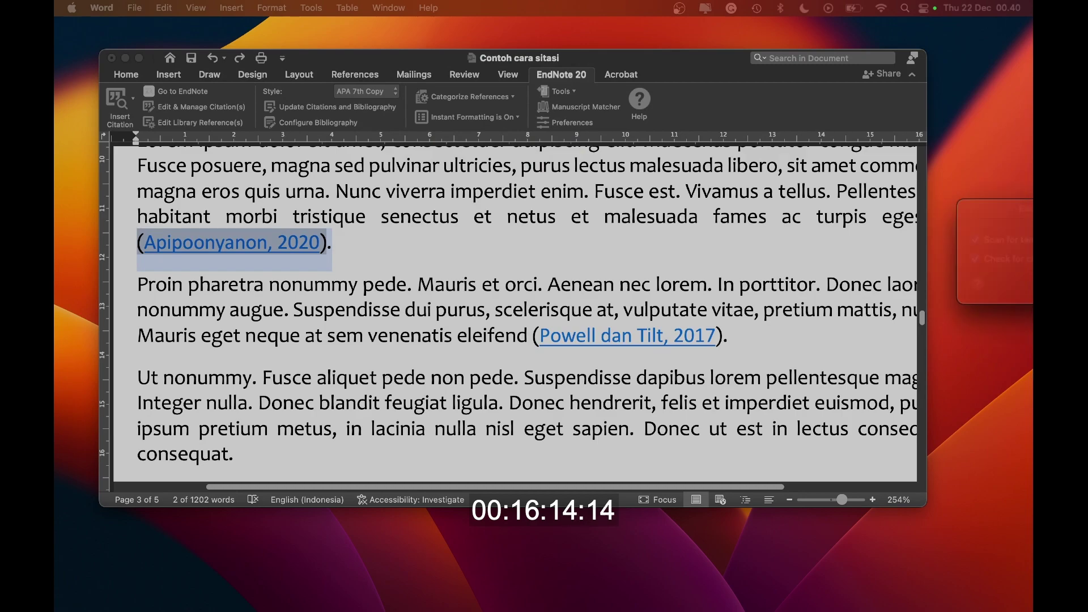
pyautogui.moveTo(563, 192); pyautogui.dragTo(574, 189)
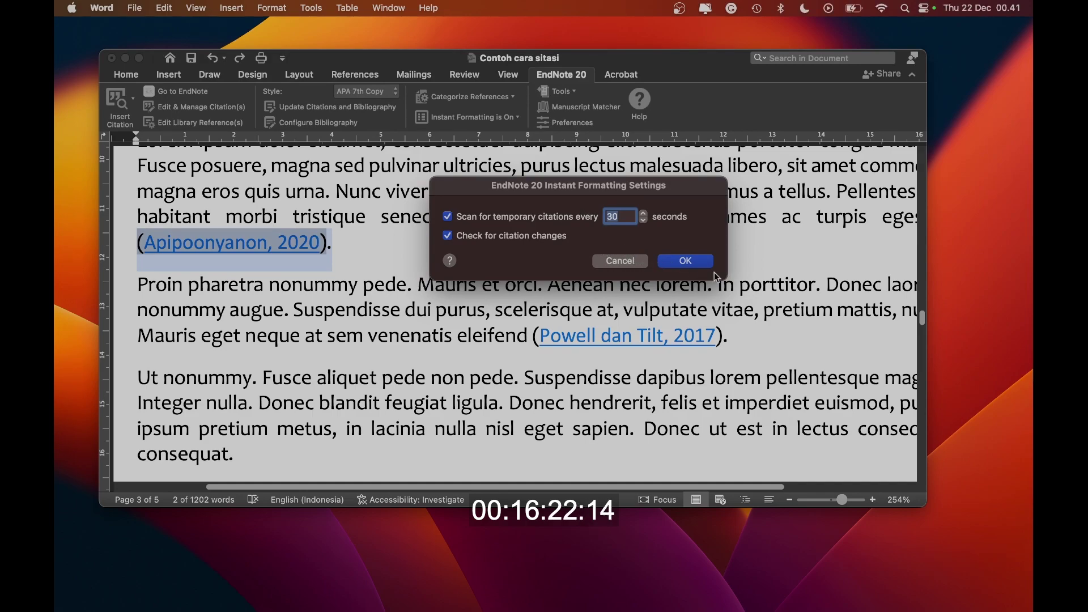
pyautogui.click(690, 264)
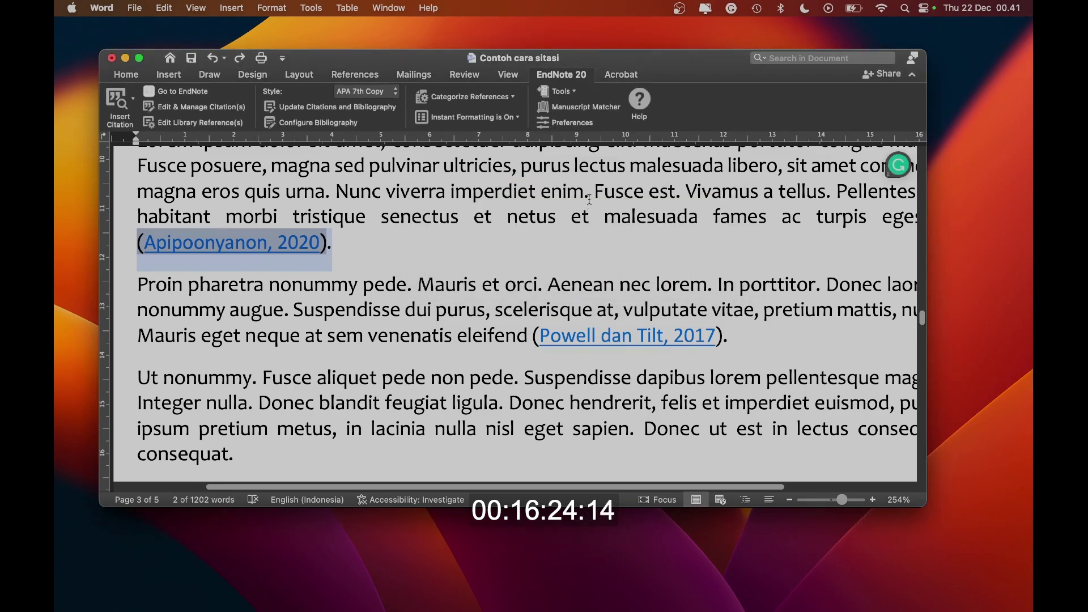
pyautogui.click(346, 128)
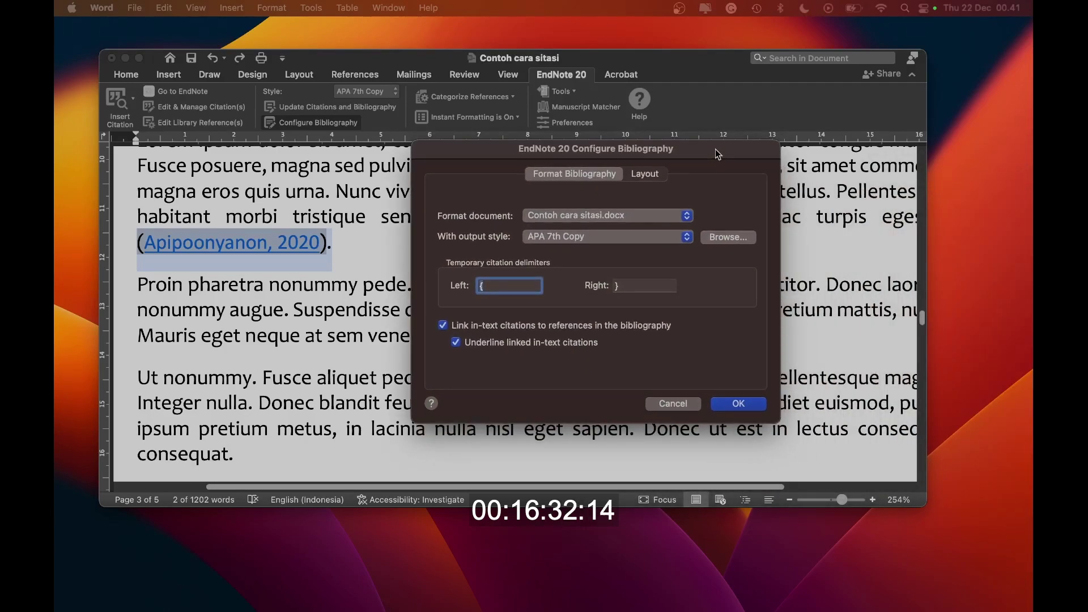
pyautogui.click(669, 415)
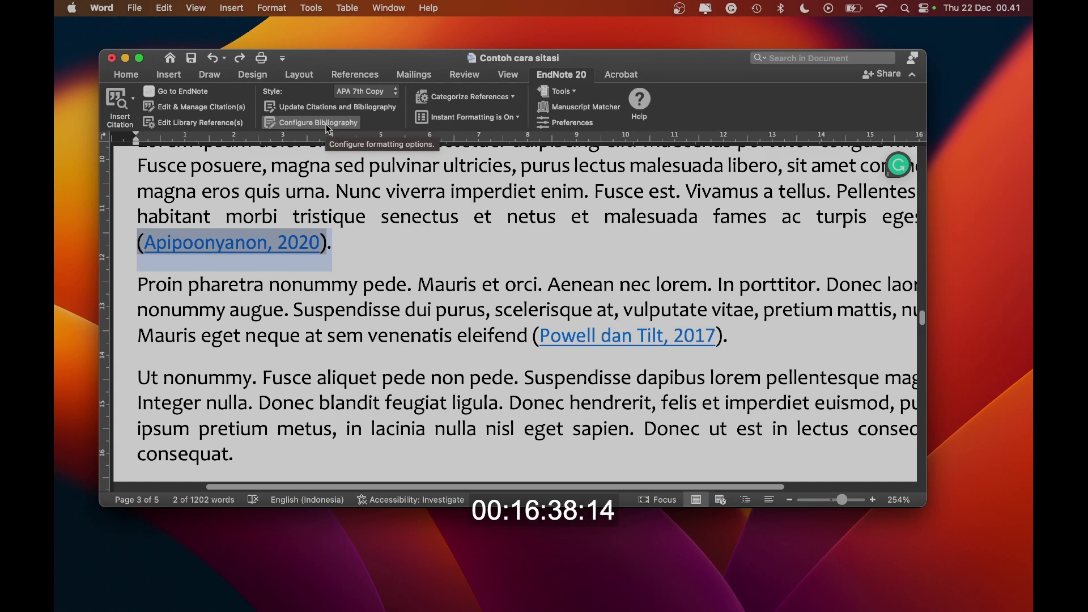
pyautogui.rightClick(313, 336)
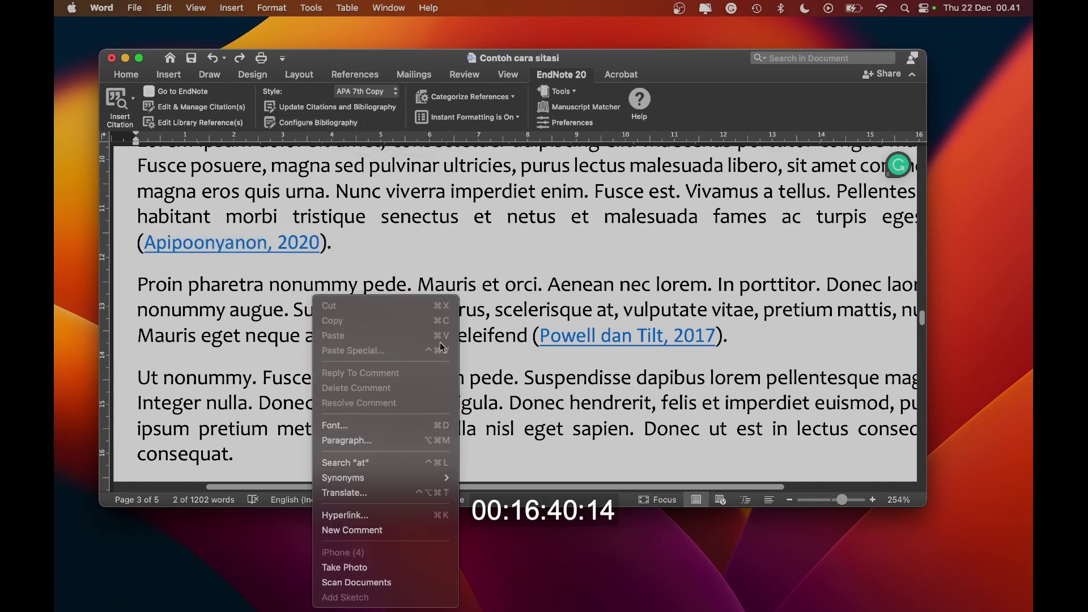
pyautogui.click(340, 126)
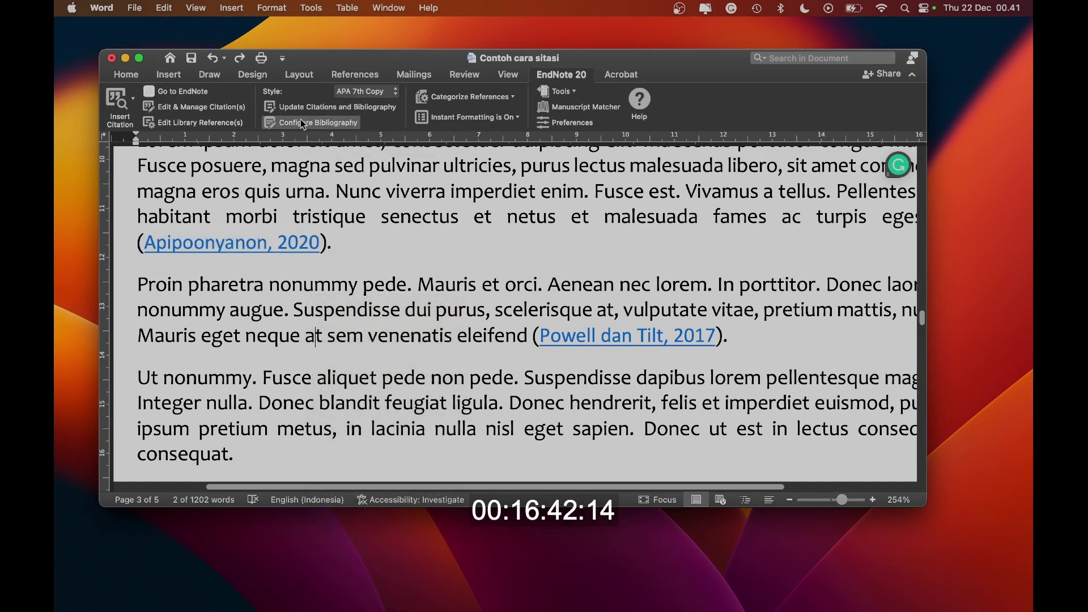
# Step: Review both pages of the Configure Bibliography settings, disable underlining of linked in-text citations, and apply the change to the document
pyautogui.click(321, 123)
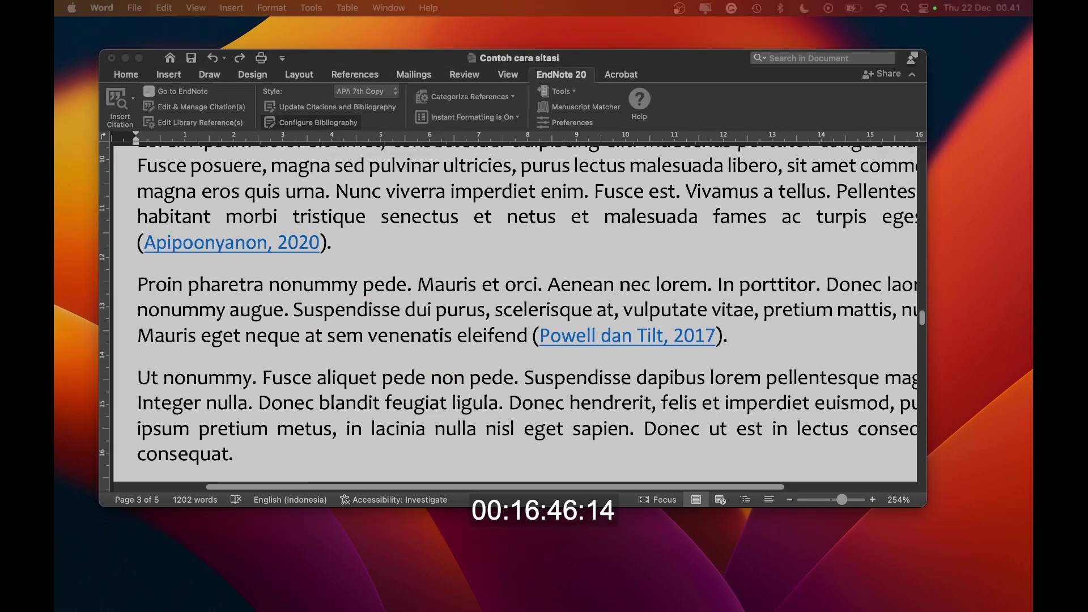
pyautogui.moveTo(487, 210); pyautogui.dragTo(473, 172)
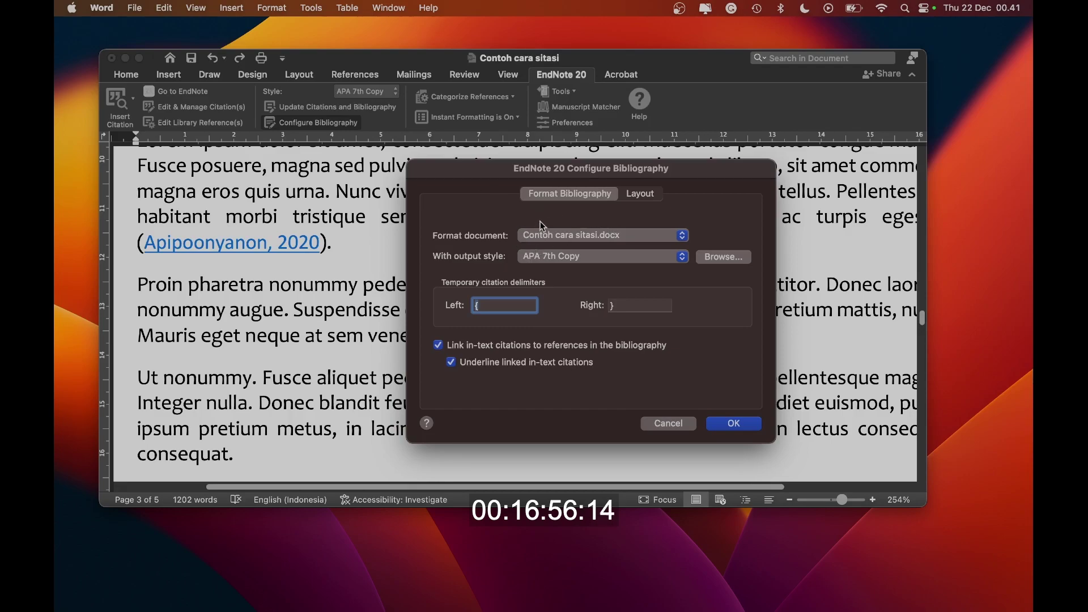
pyautogui.click(650, 201)
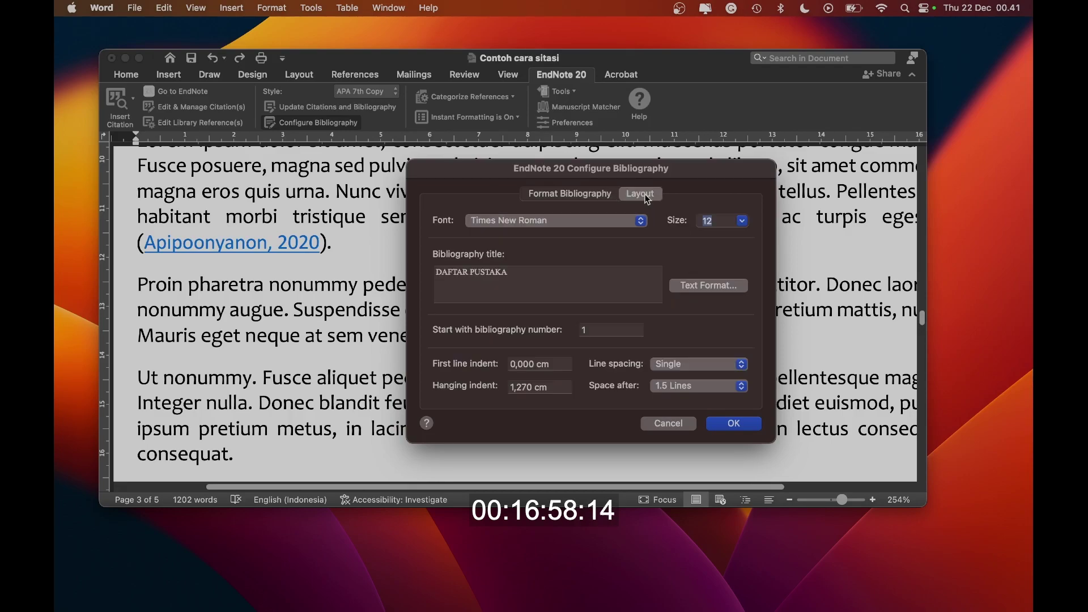
pyautogui.click(591, 196)
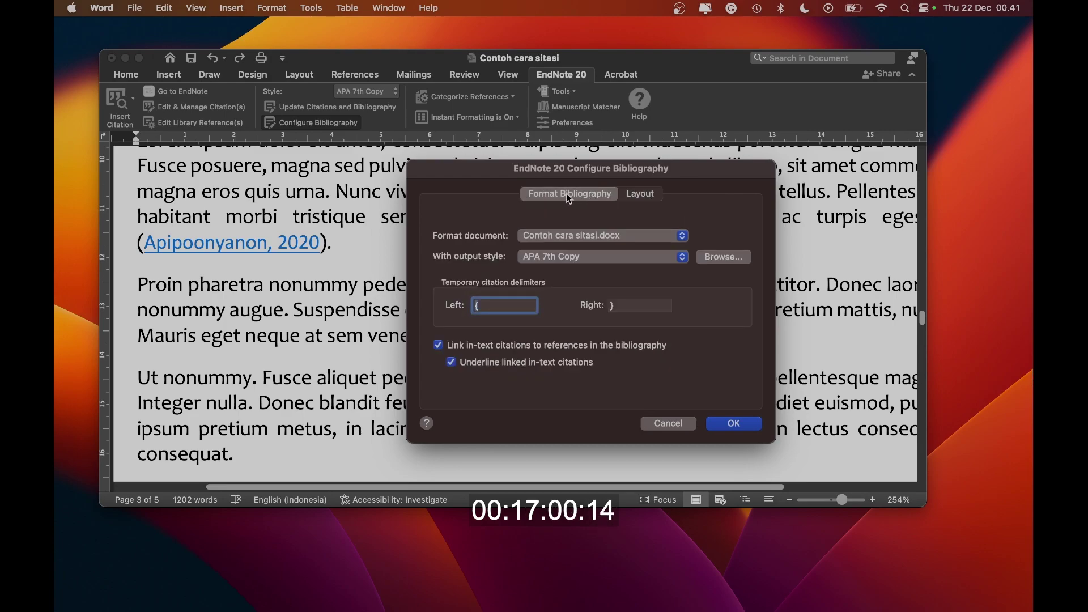
pyautogui.click(639, 195)
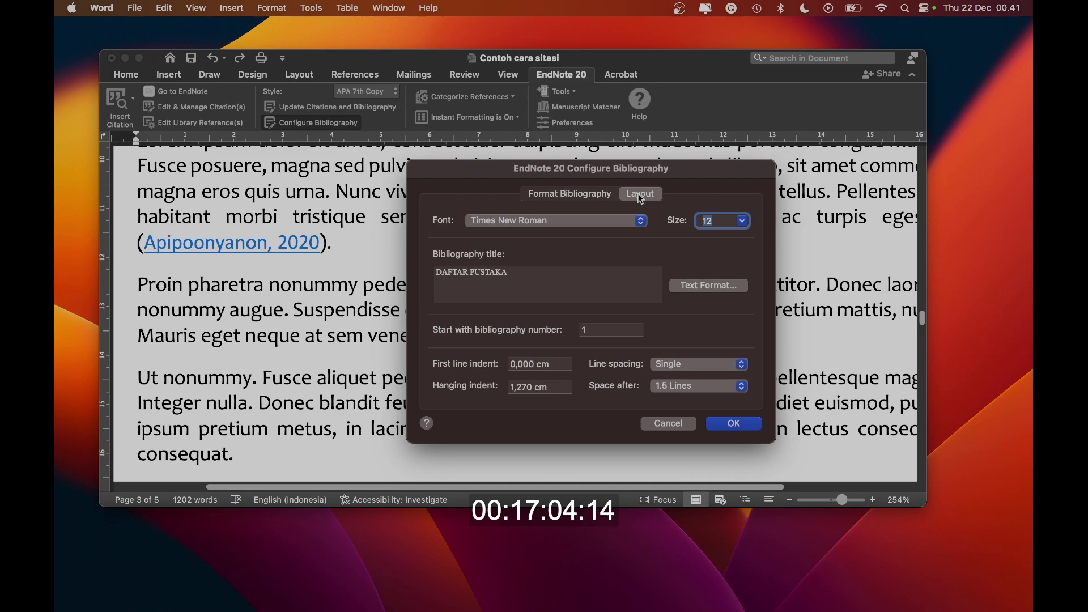
pyautogui.click(575, 194)
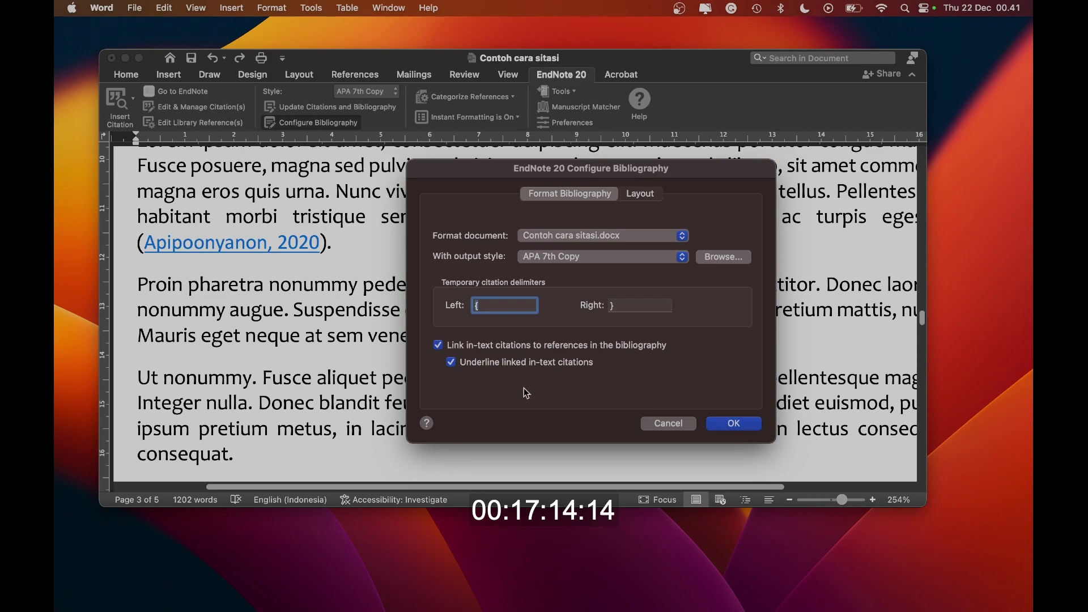
pyautogui.click(451, 363)
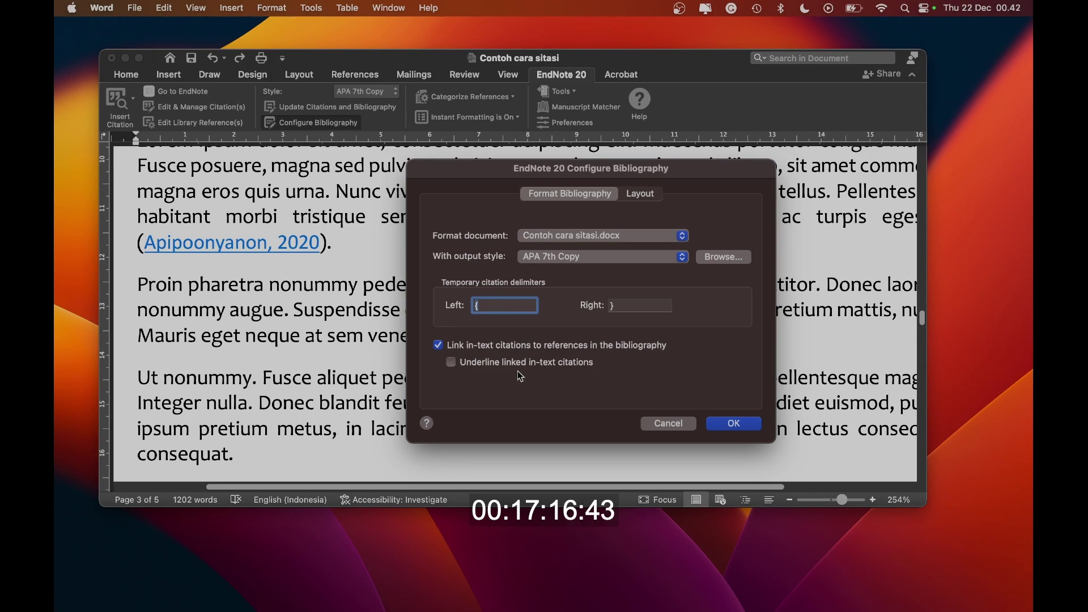
pyautogui.click(739, 424)
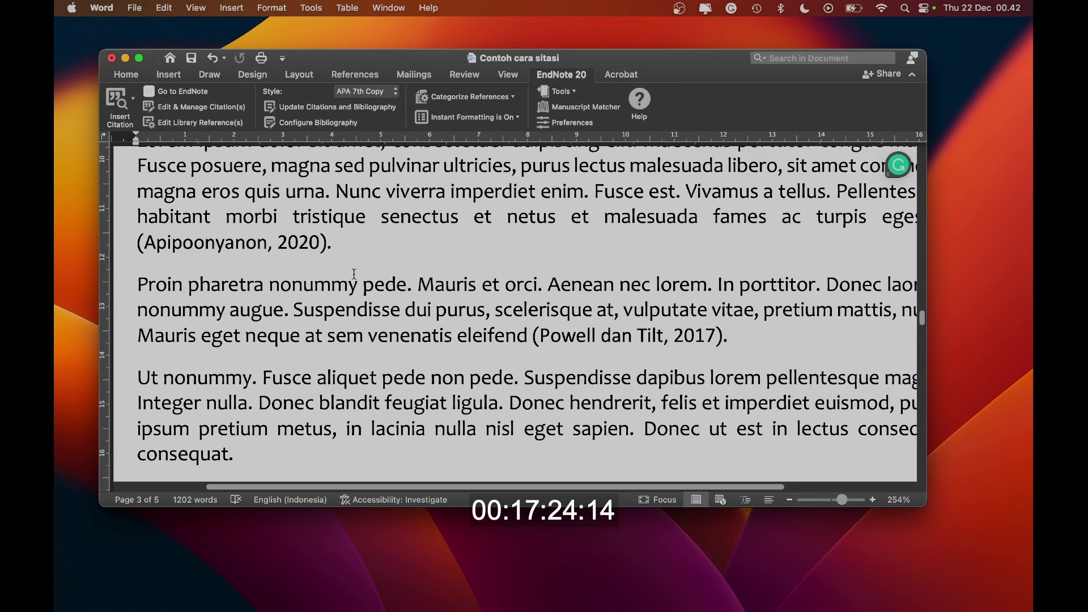
# Step: Check the appearance of the in-text citations and follow the 2020 citation's link to the bibliography
pyautogui.scroll(-2, 375, 285)
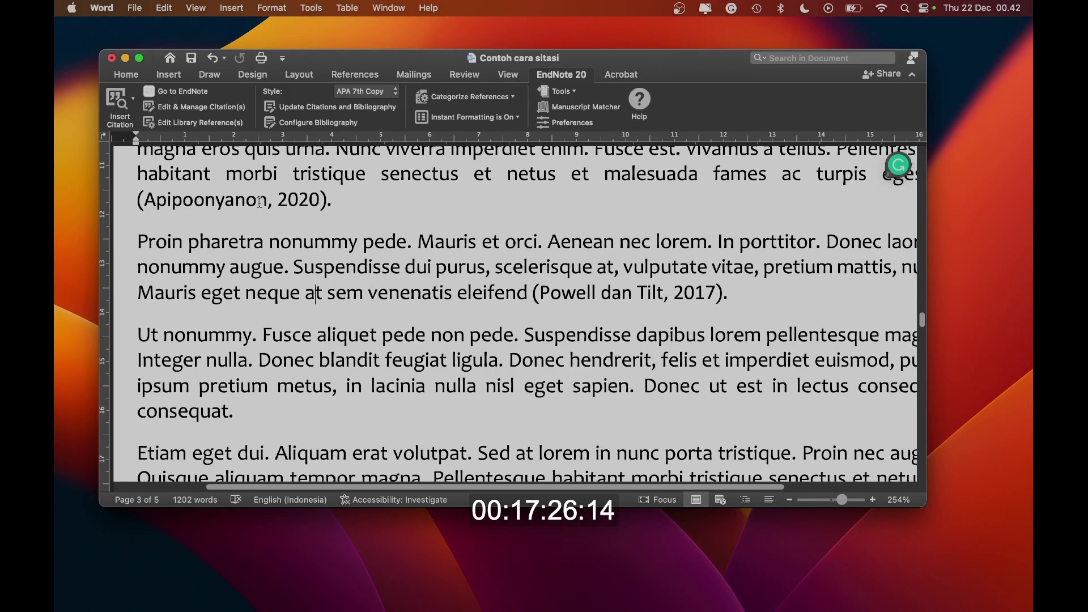
pyautogui.scroll(-5, 252, 207)
pyautogui.scroll(5, 278, 232)
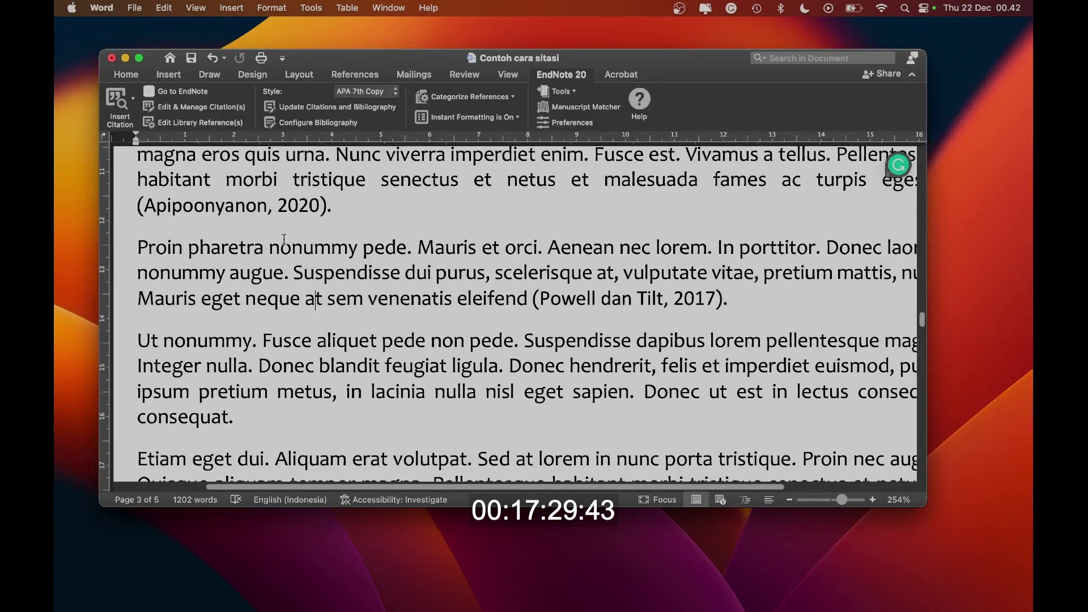
pyautogui.click(148, 206)
pyautogui.scroll(5, 461, 216)
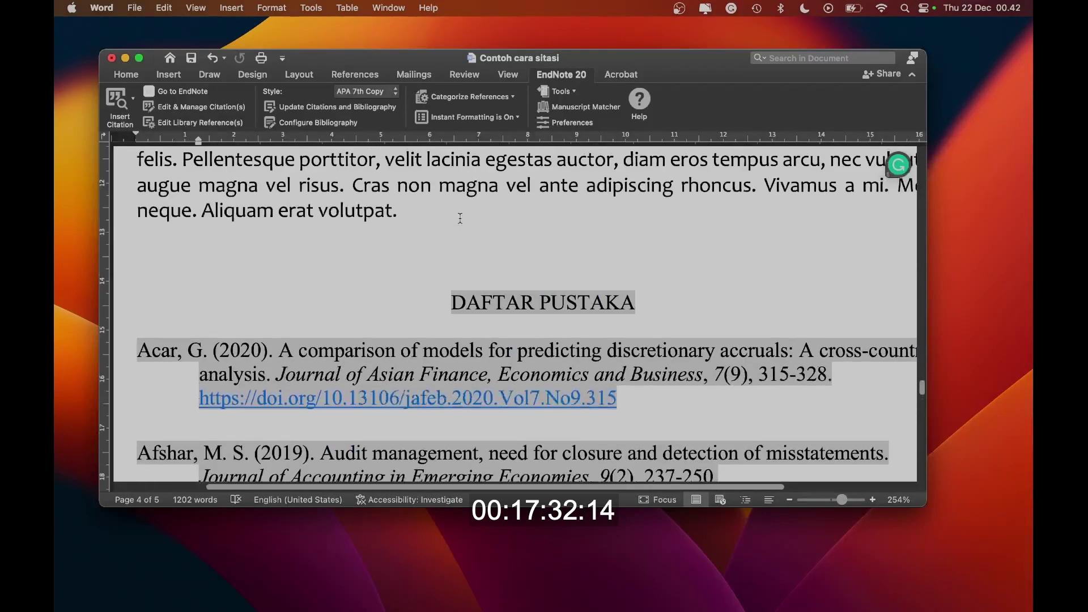
# Step: Find the "DAFTAR PUSTAKA" heading, open the bibliography's layout configuration, and keep Times New Roman as its font
pyautogui.scroll(-1, 567, 255)
pyautogui.moveTo(667, 263); pyautogui.dragTo(455, 260)
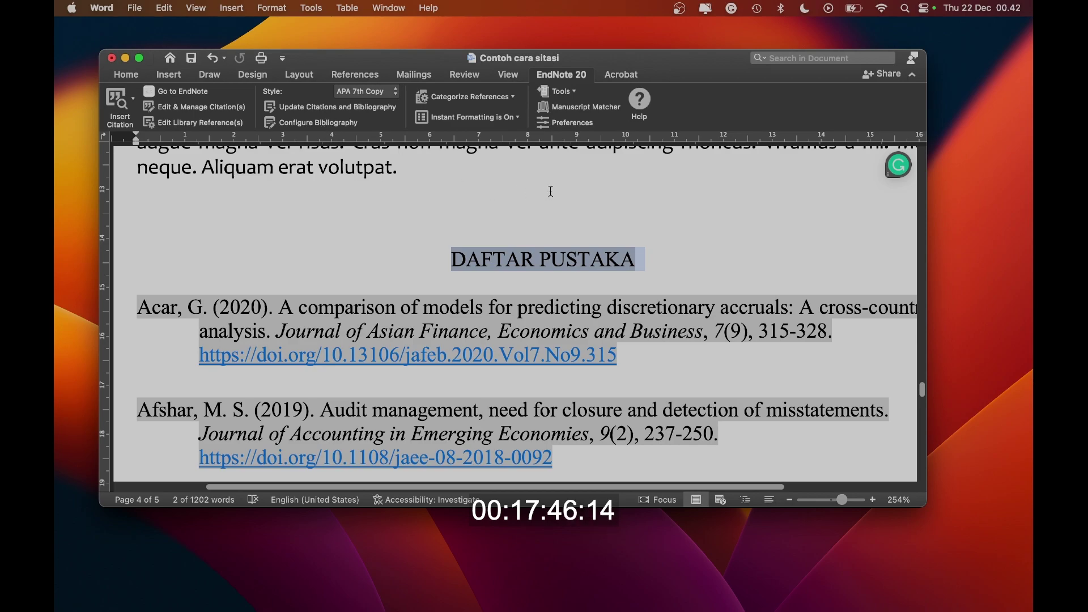
pyautogui.click(606, 200)
pyautogui.click(348, 125)
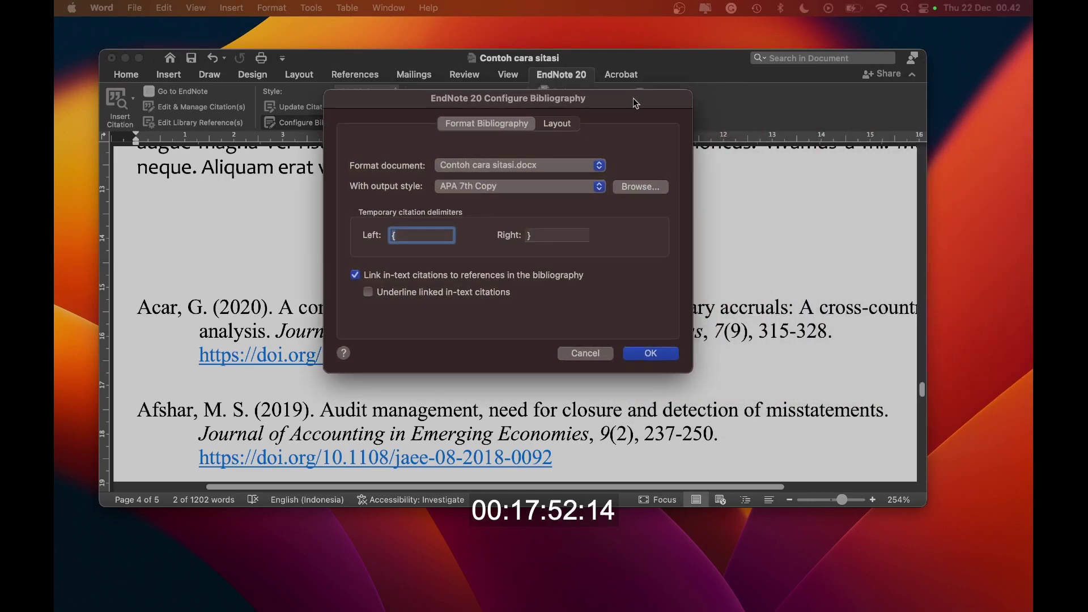
pyautogui.click(559, 123)
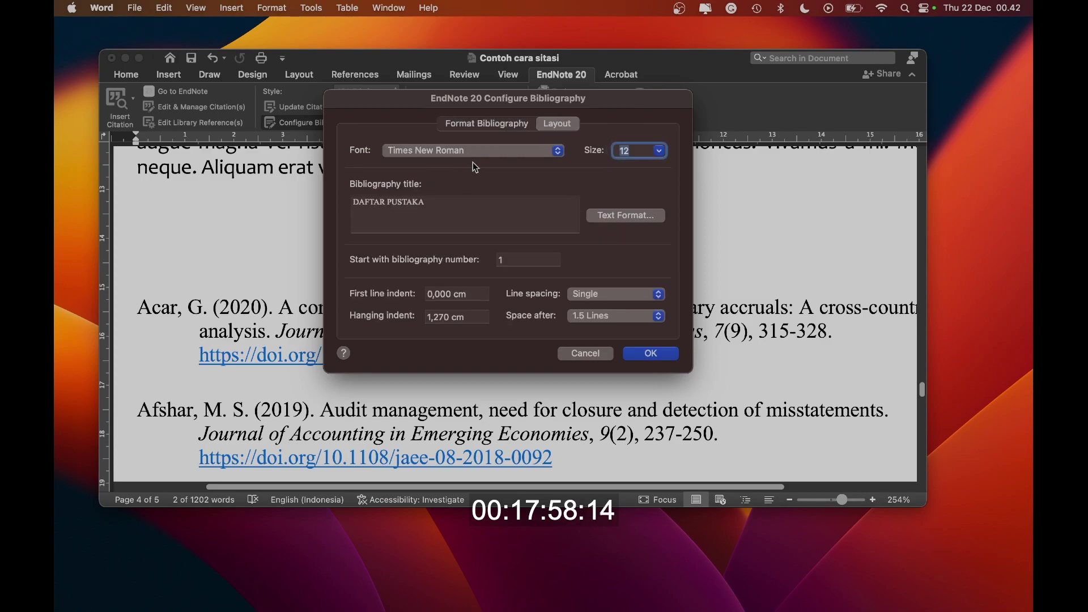
pyautogui.click(559, 151)
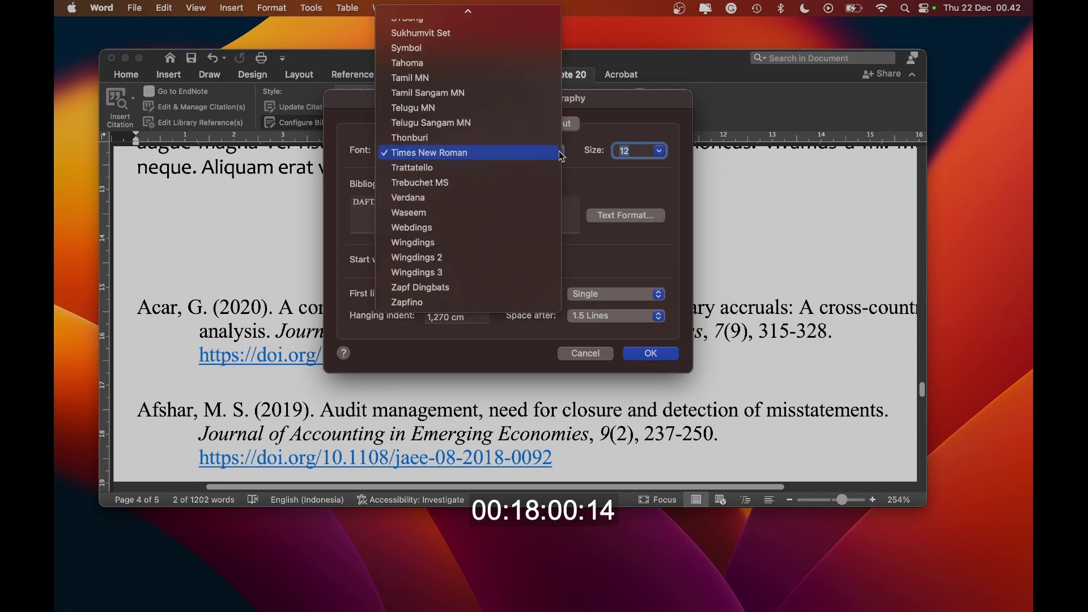
pyautogui.click(483, 154)
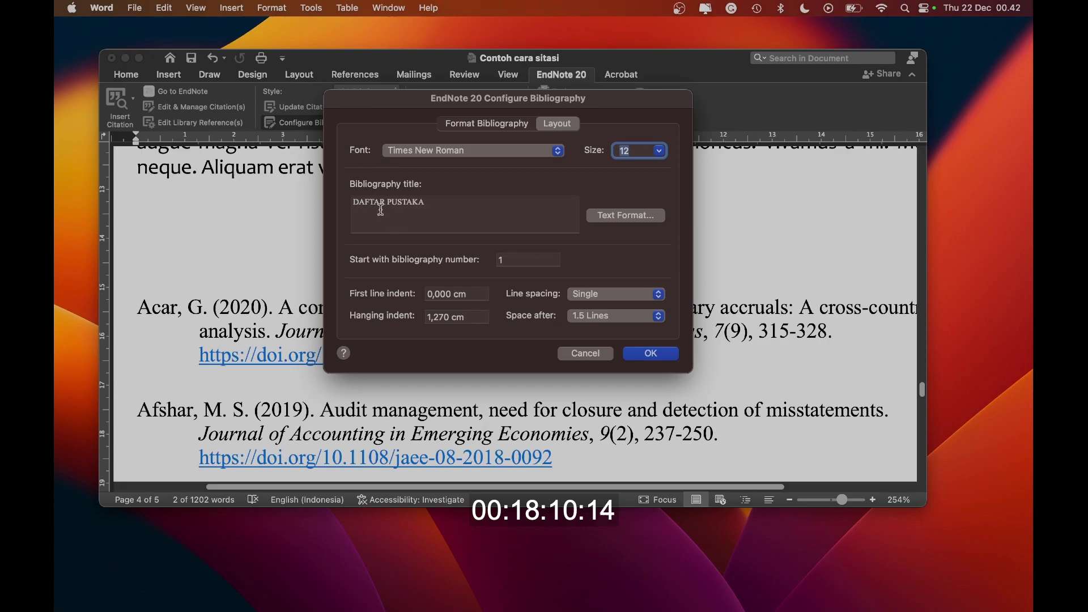
# Step: Format the bibliography title "DAFTAR PUSTAKA" as bold and apply the layout settings to the document
pyautogui.click(409, 205)
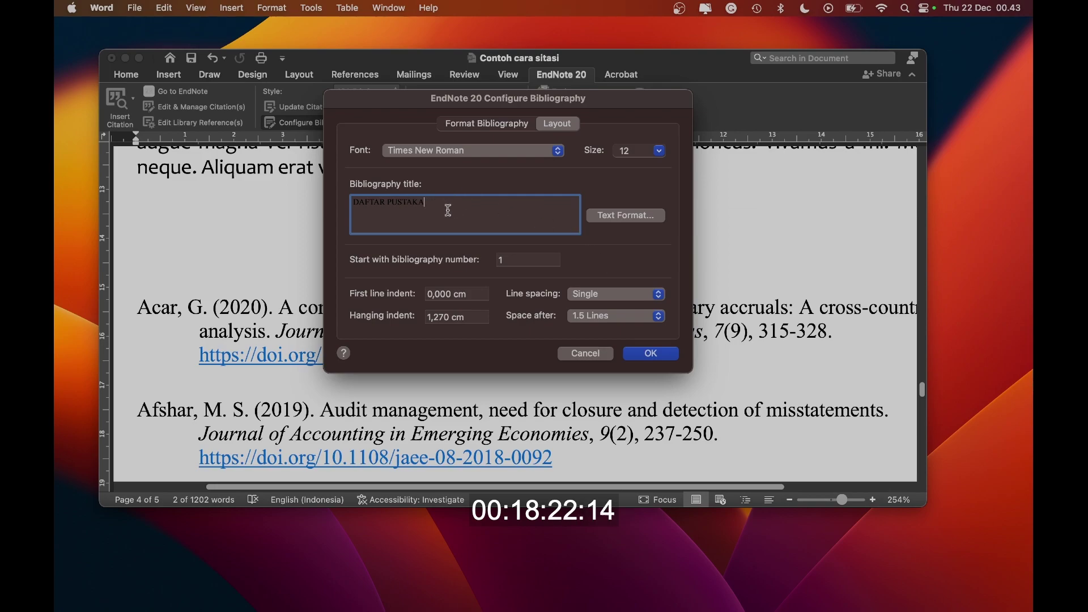
pyautogui.moveTo(444, 204); pyautogui.dragTo(311, 201)
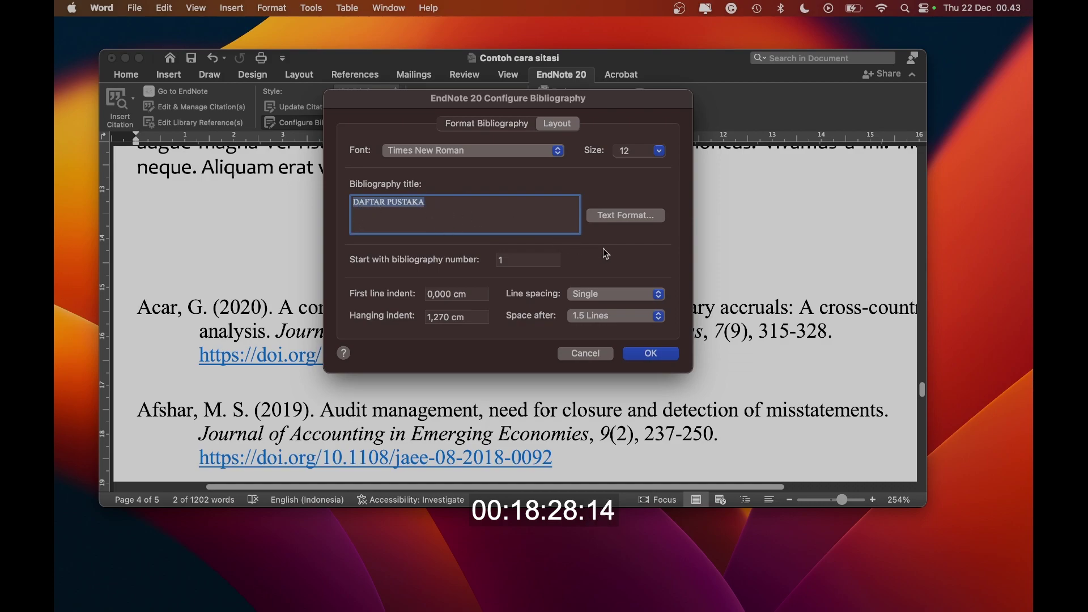
pyautogui.click(615, 217)
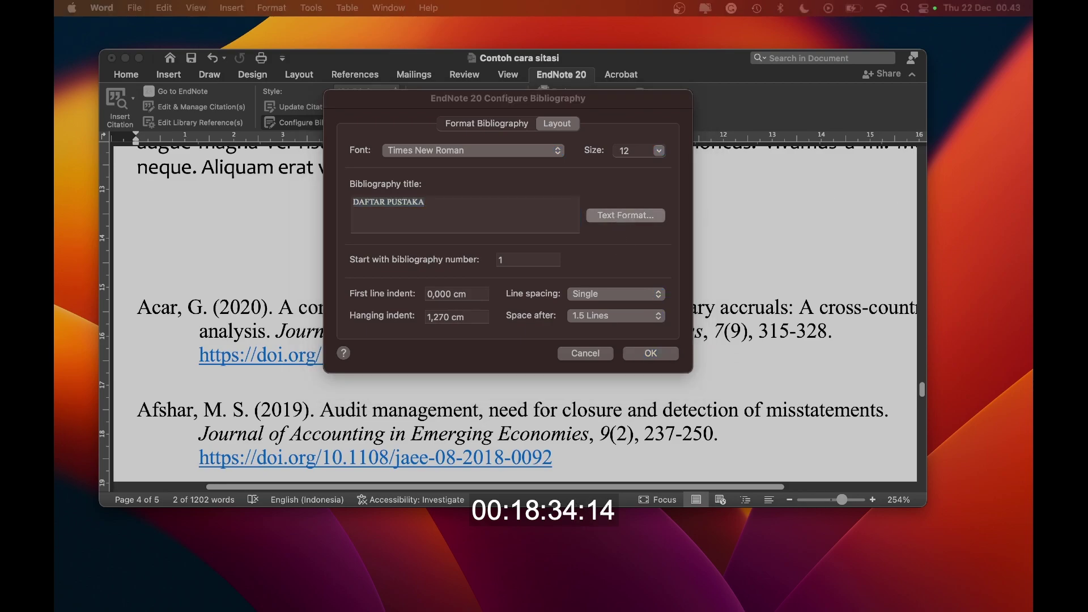
pyautogui.moveTo(998, 185); pyautogui.dragTo(732, 138)
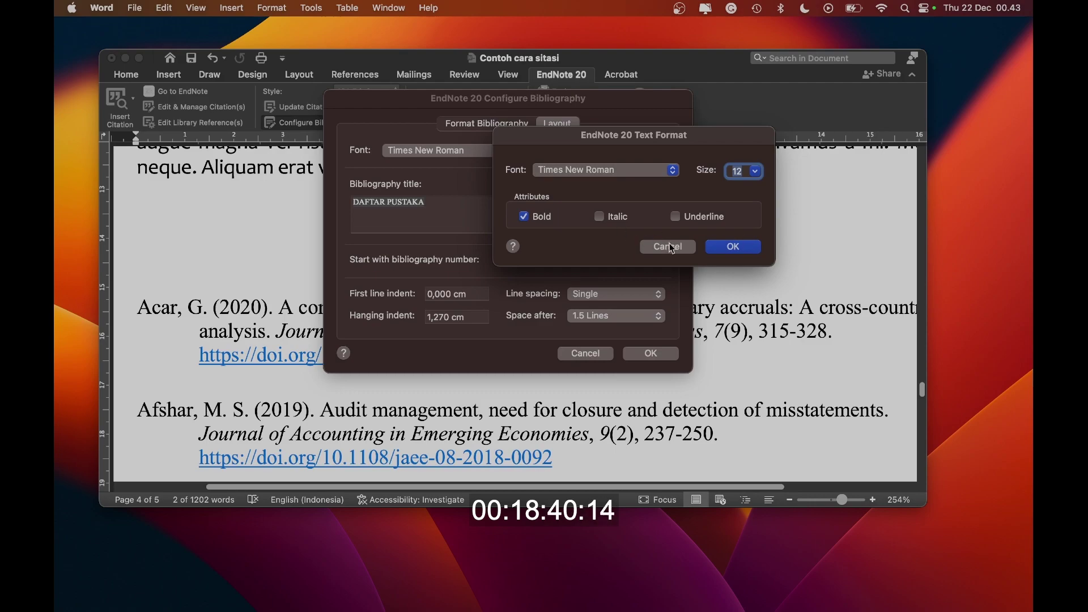
pyautogui.click(737, 248)
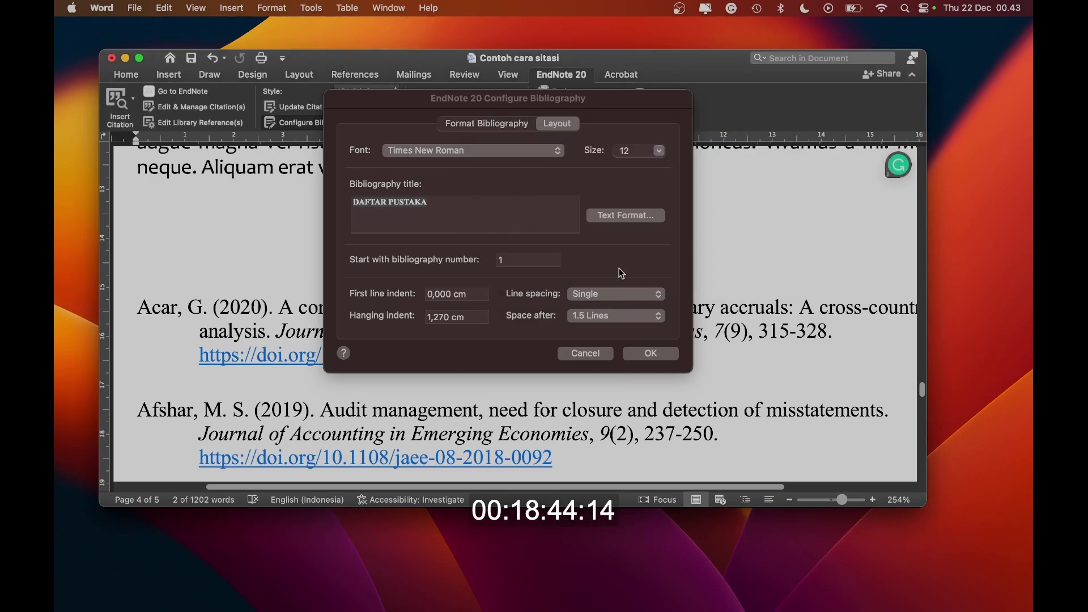
pyautogui.click(652, 354)
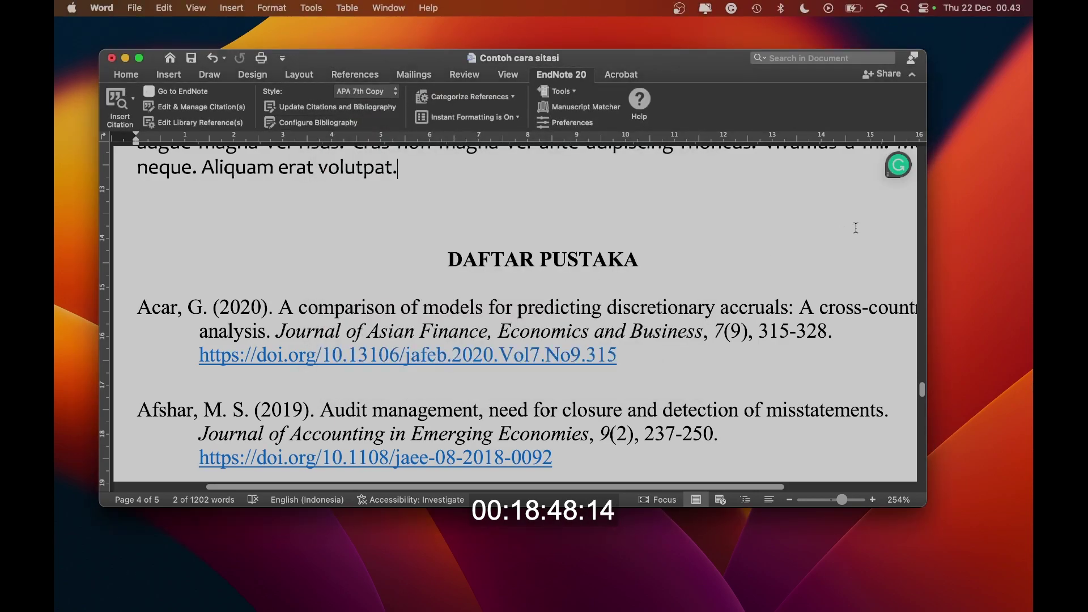
pyautogui.scroll(-2, 587, 246)
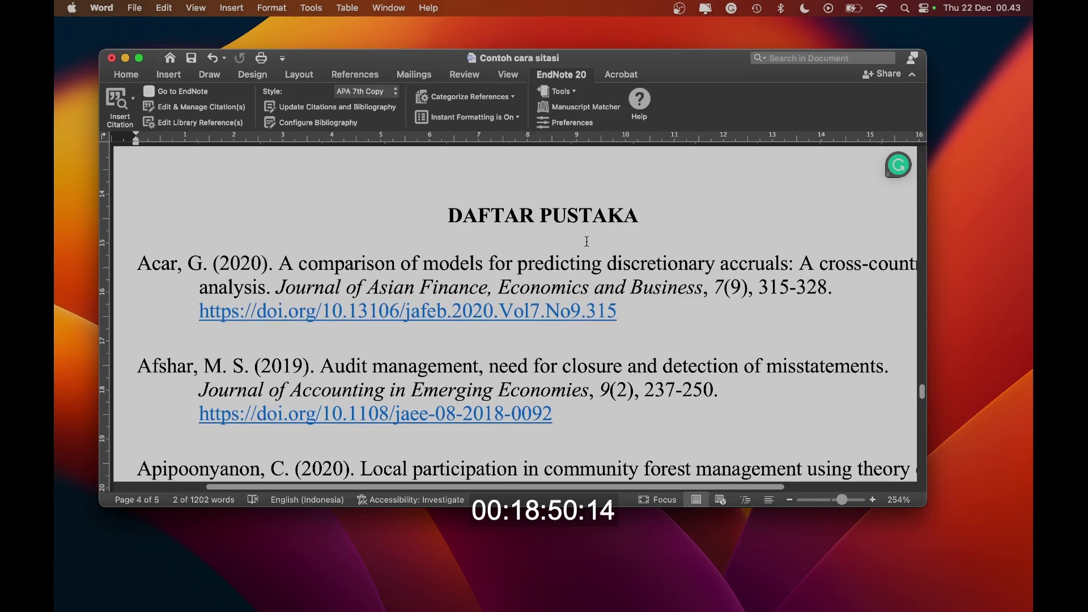
# Step: Examine the formatted "DAFTAR PUSTAKA" title and the layout of the reference entries beneath it
pyautogui.press('super+a')
pyautogui.scroll(8, 685, 216)
pyautogui.scroll(-7, 503, 201)
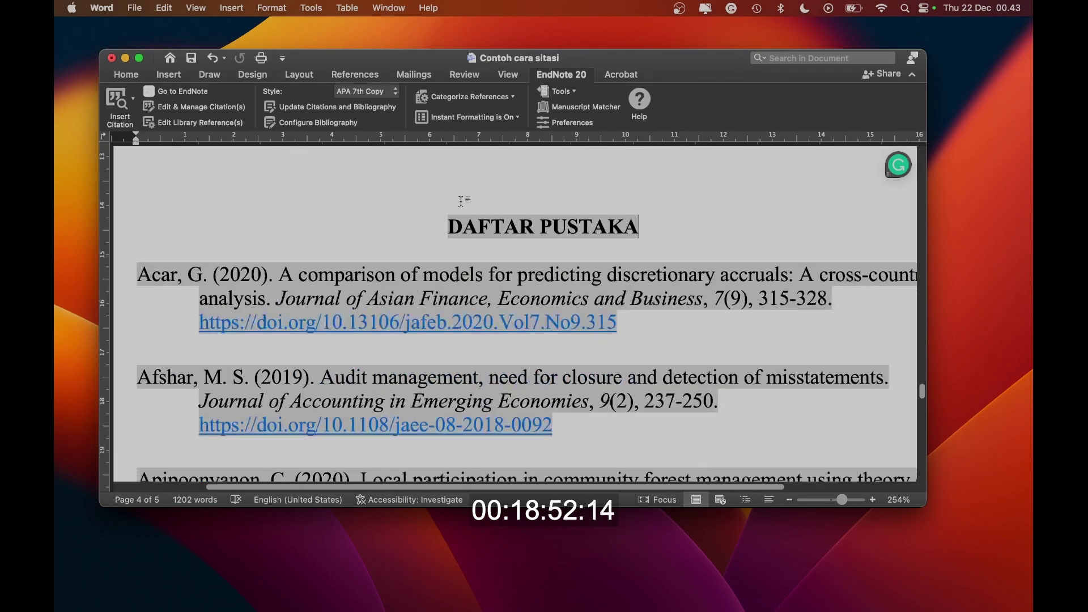
pyautogui.scroll(6, 454, 221)
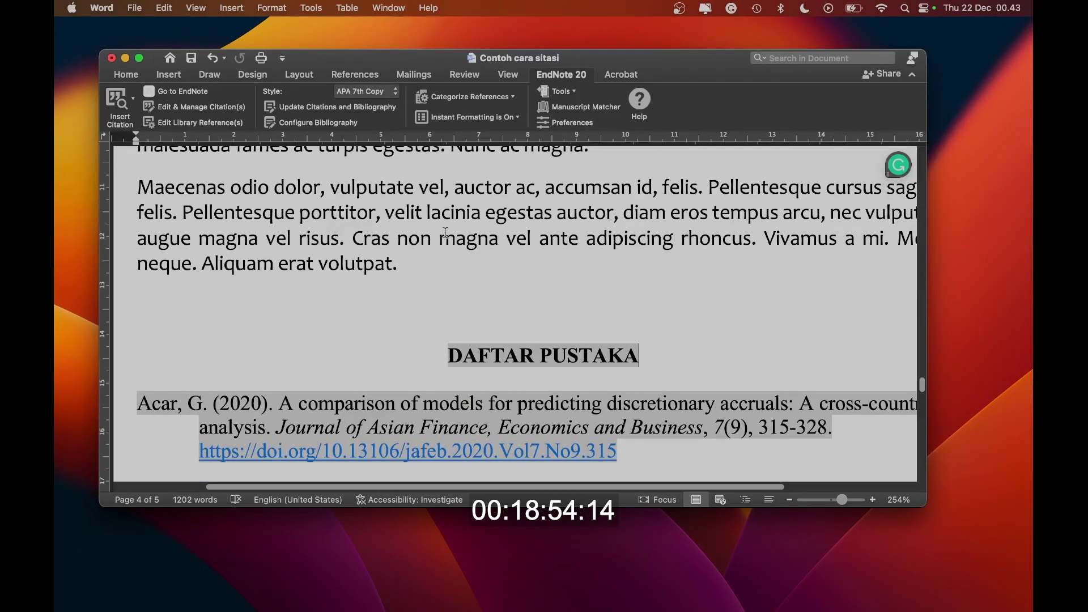
pyautogui.scroll(-4, 445, 289)
pyautogui.click(447, 233)
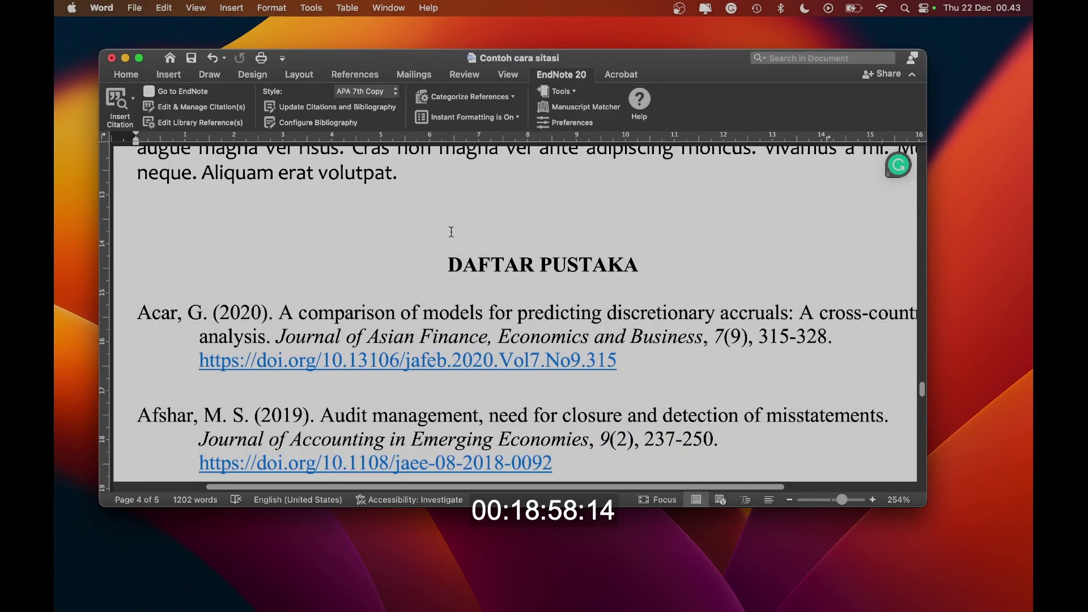
pyautogui.scroll(-4, 451, 232)
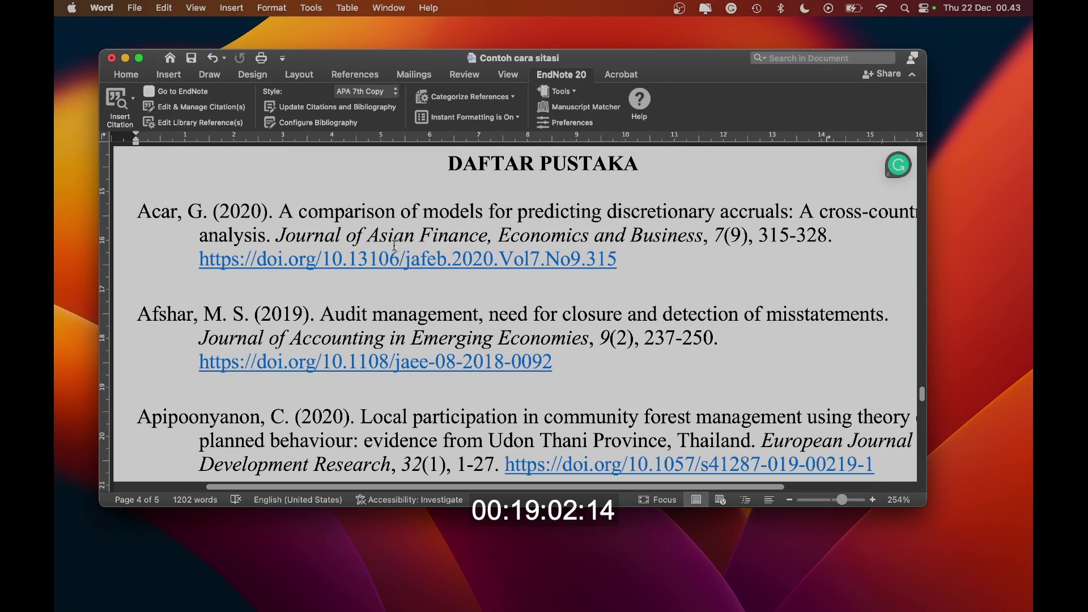
pyautogui.scroll(2, 248, 272)
pyautogui.scroll(-2, 339, 246)
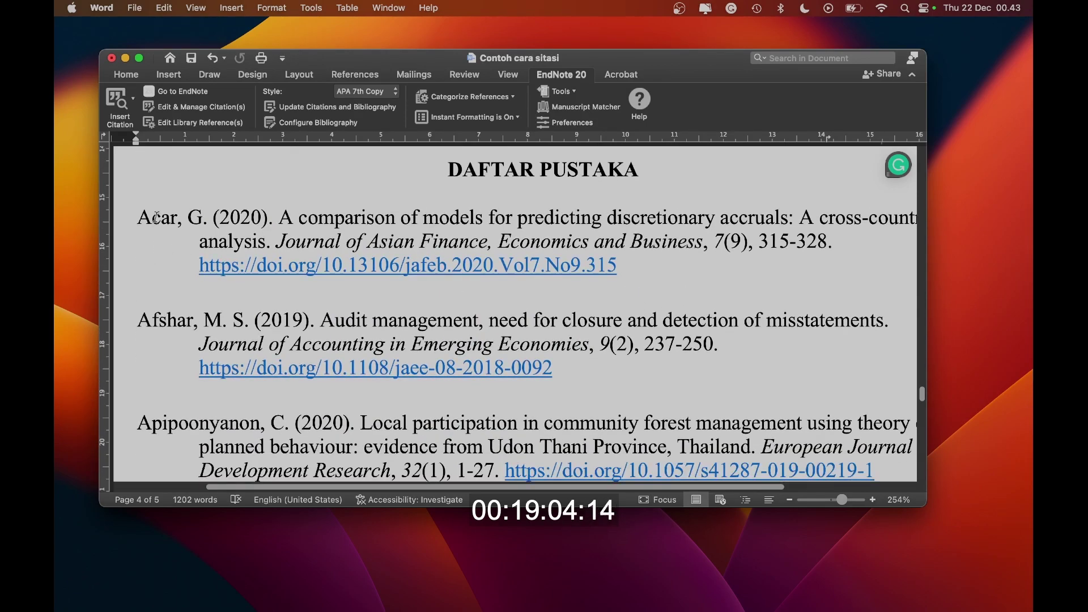
# Step: Examine the entries throughout the reference list and highlight the first one, the 2020 article on predicting discretionary accruals
pyautogui.moveTo(141, 217); pyautogui.dragTo(445, 260)
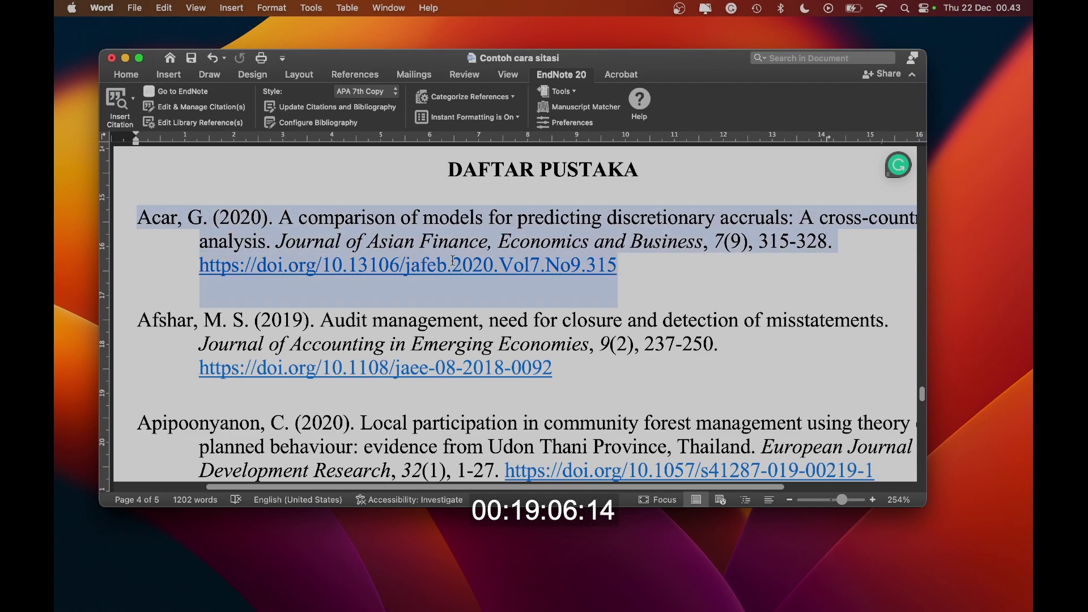
pyautogui.moveTo(605, 274); pyautogui.dragTo(615, 274)
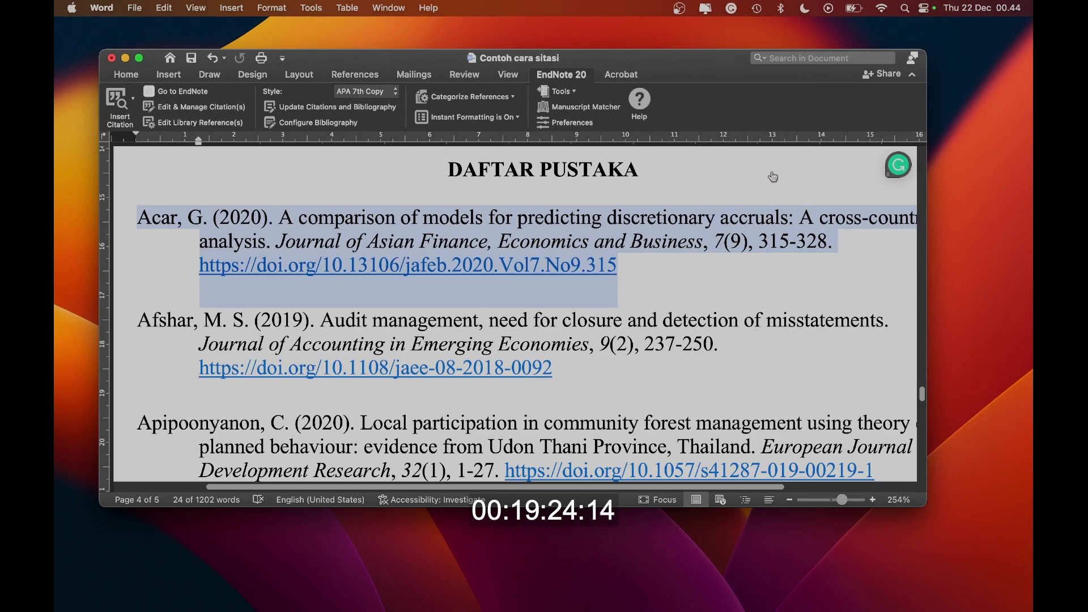
pyautogui.press('super+a')
pyautogui.scroll(-1, 664, 282)
pyautogui.scroll(-3, 641, 279)
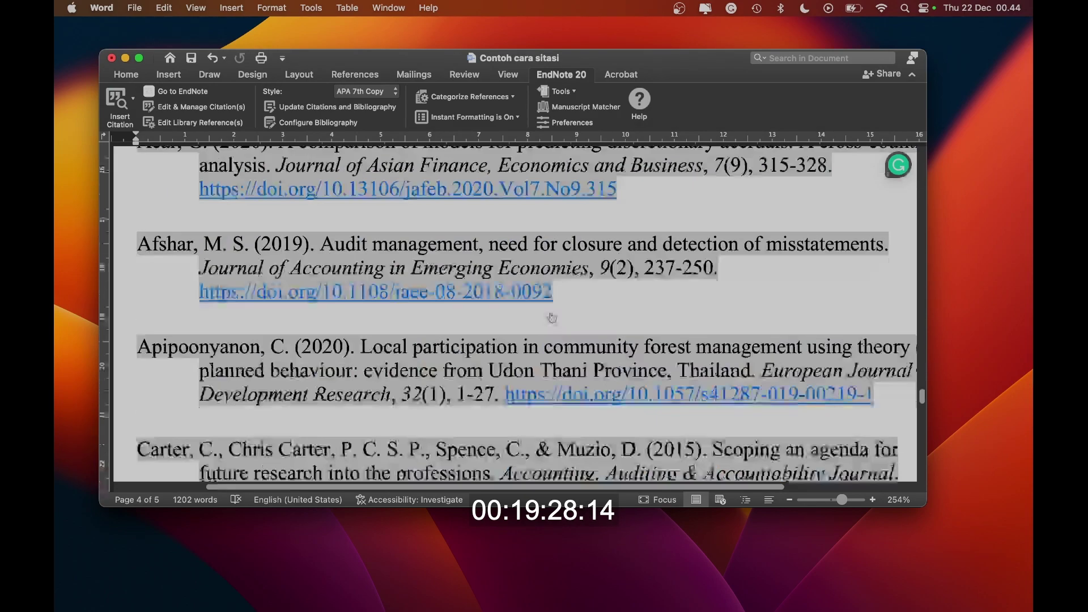
pyautogui.scroll(1, 170, 274)
pyautogui.scroll(5, 178, 266)
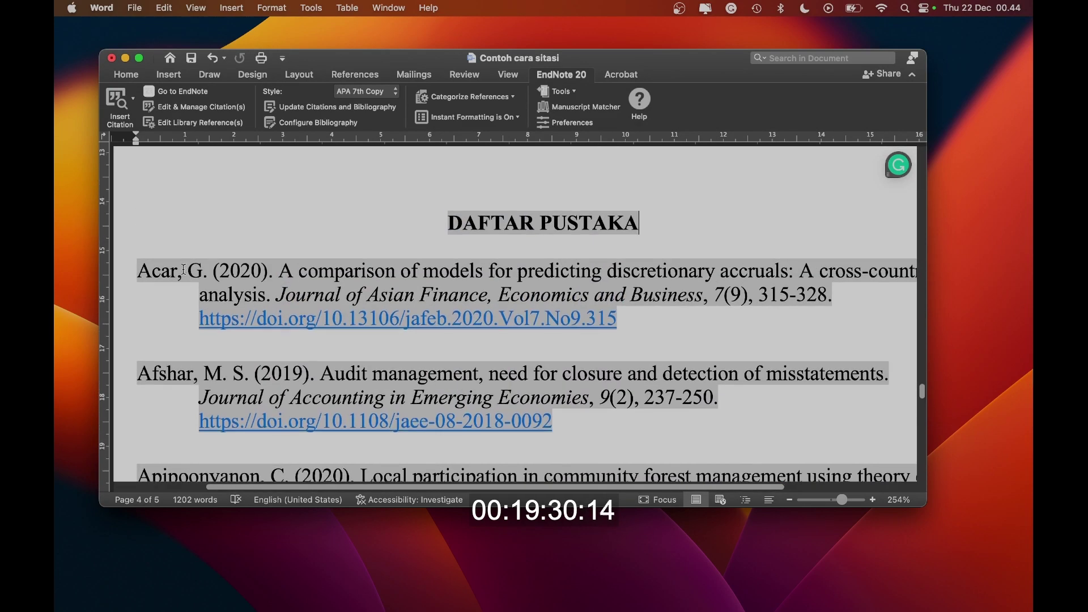
pyautogui.scroll(-20, 203, 284)
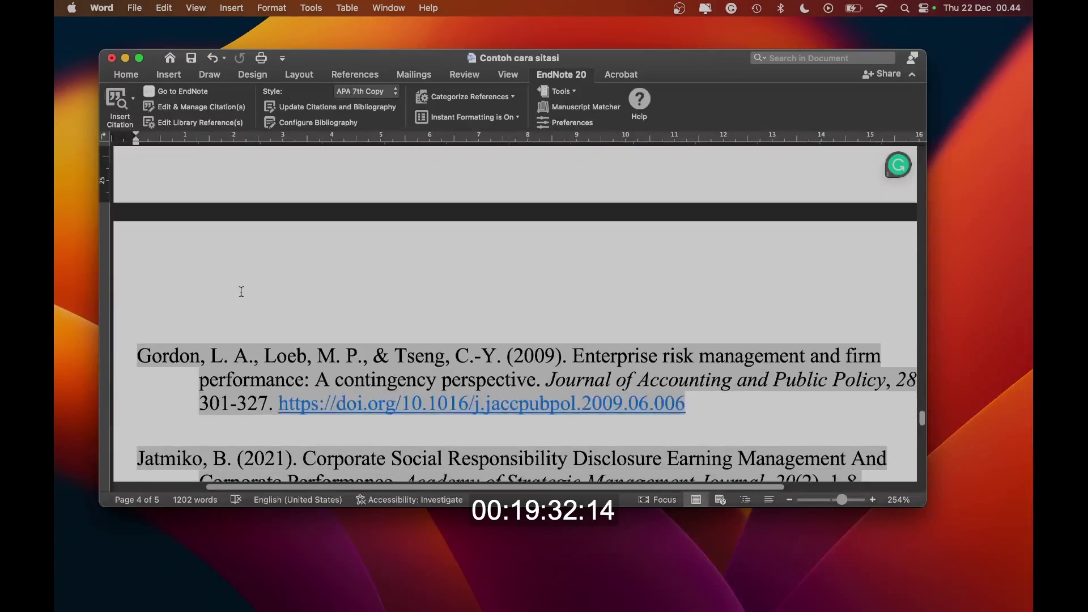
pyautogui.scroll(20, 241, 291)
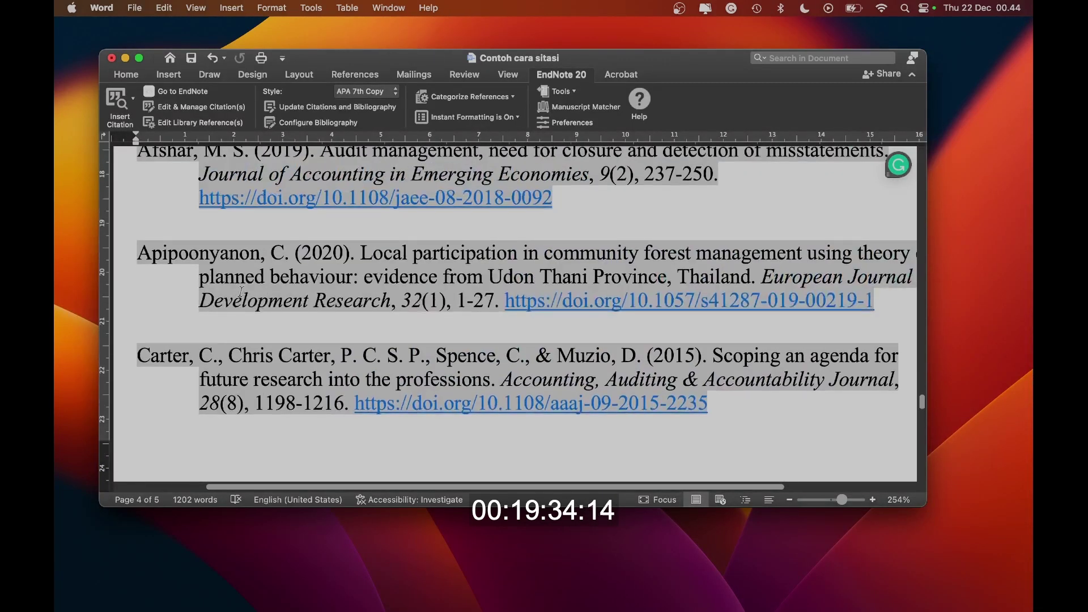
pyautogui.scroll(-7, 202, 317)
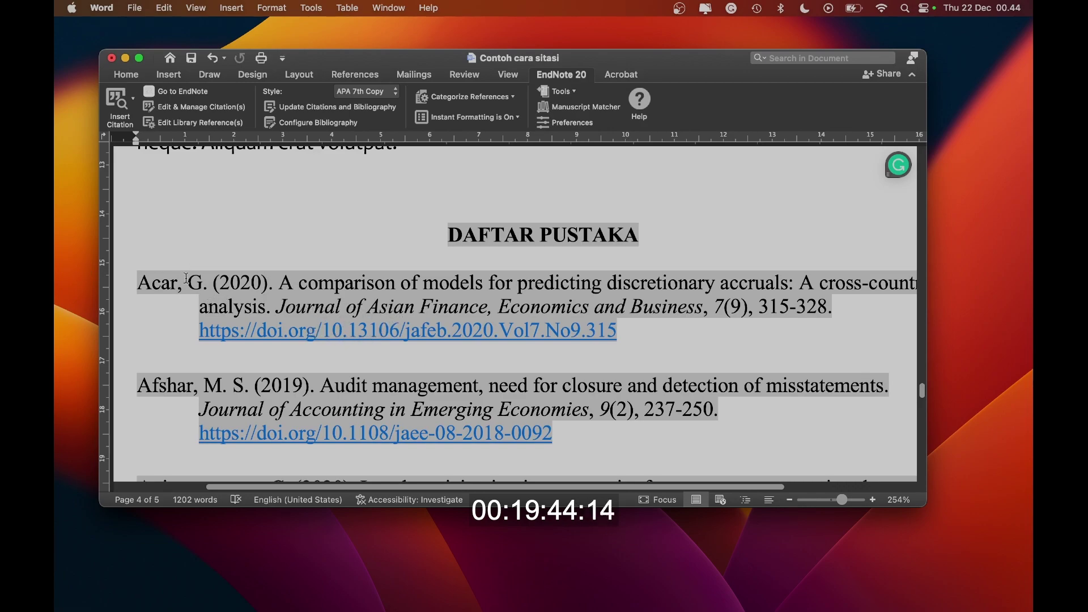
pyautogui.moveTo(139, 282); pyautogui.dragTo(623, 330)
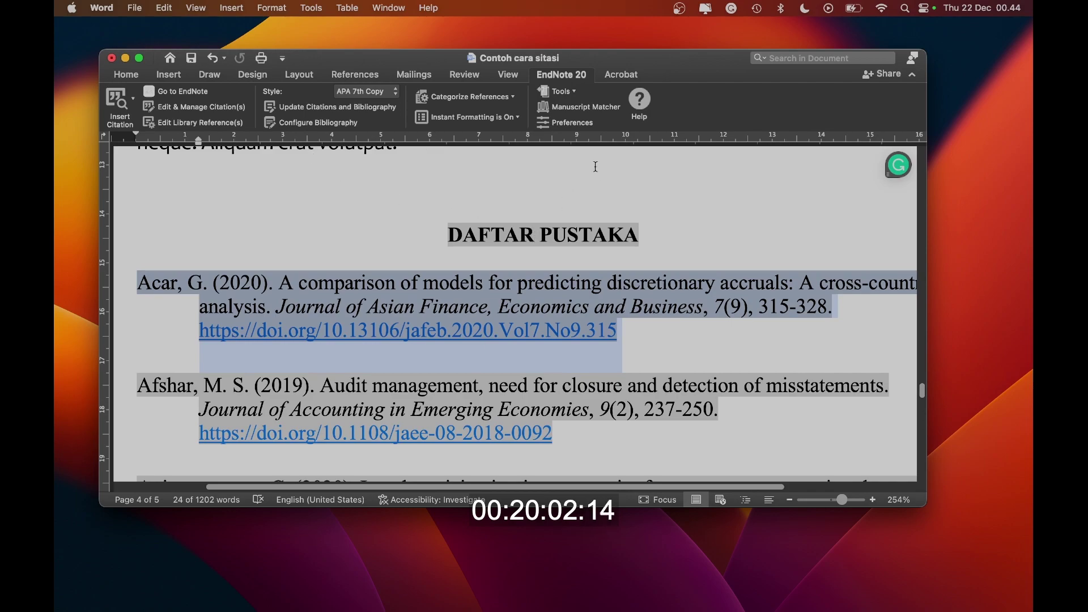
pyautogui.click(187, 92)
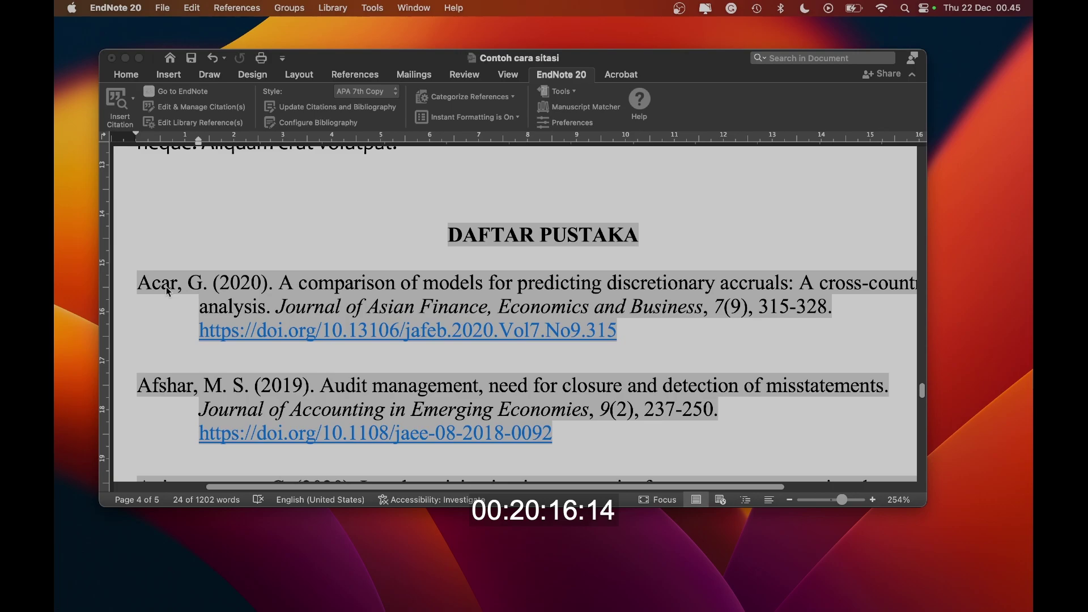
pyautogui.scroll(10, 257, 280)
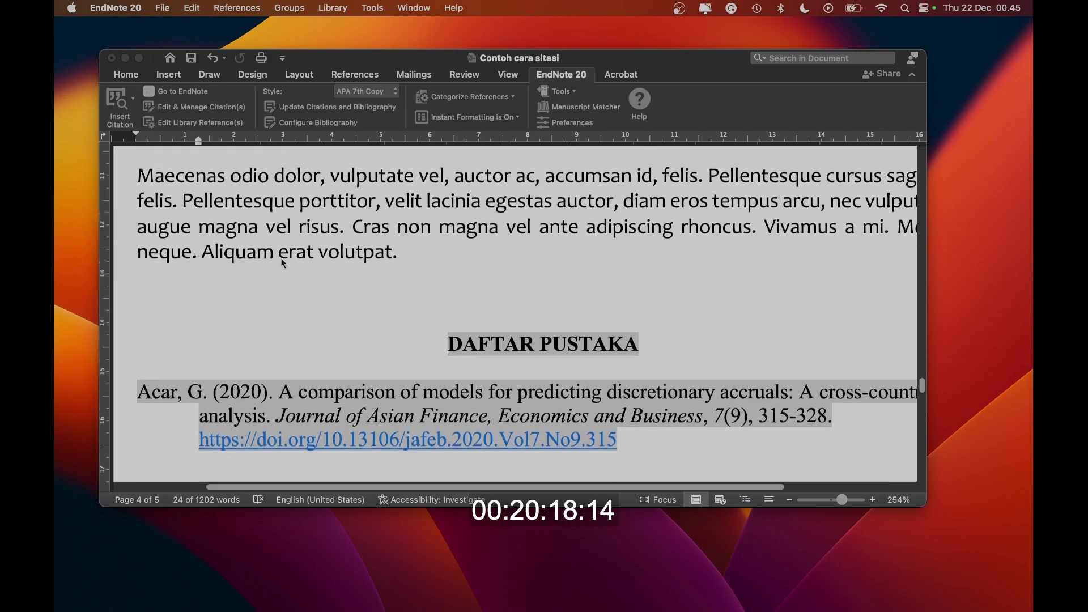
pyautogui.scroll(10, 281, 258)
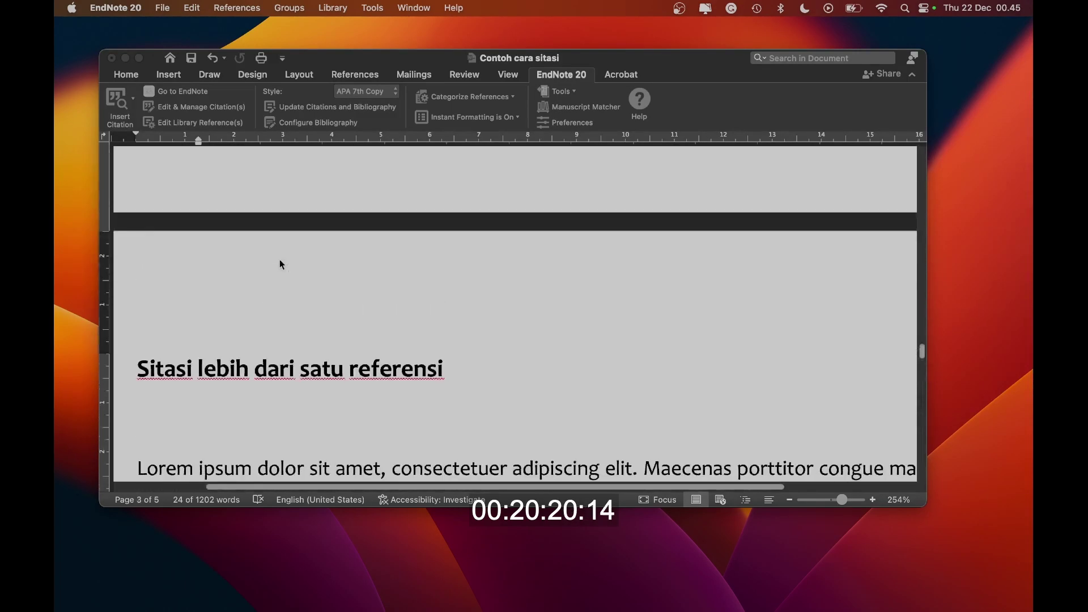
pyautogui.scroll(-3, 280, 260)
pyautogui.scroll(-3, 280, 264)
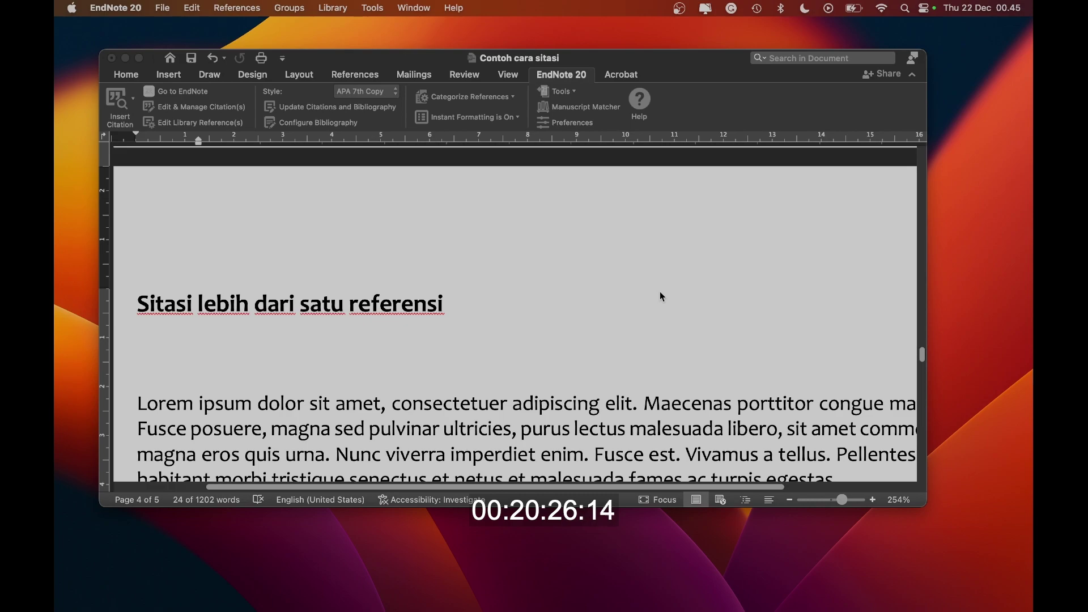
pyautogui.click(735, 257)
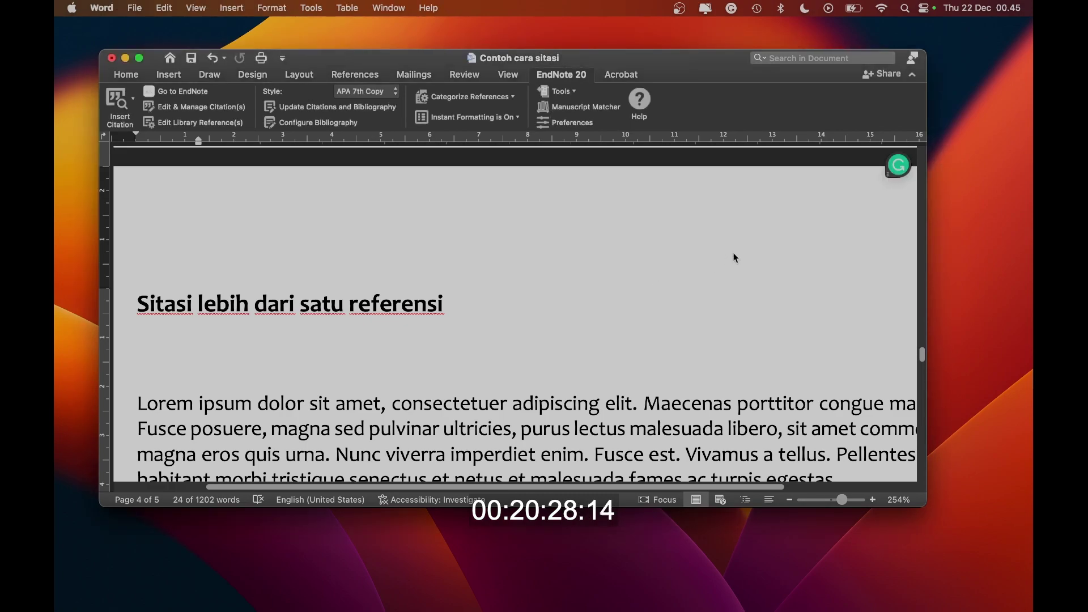
# Step: Search the document for the first bibliography entry's author and go to the matching in-text citation at the paragraph's start
pyautogui.press('super+f')
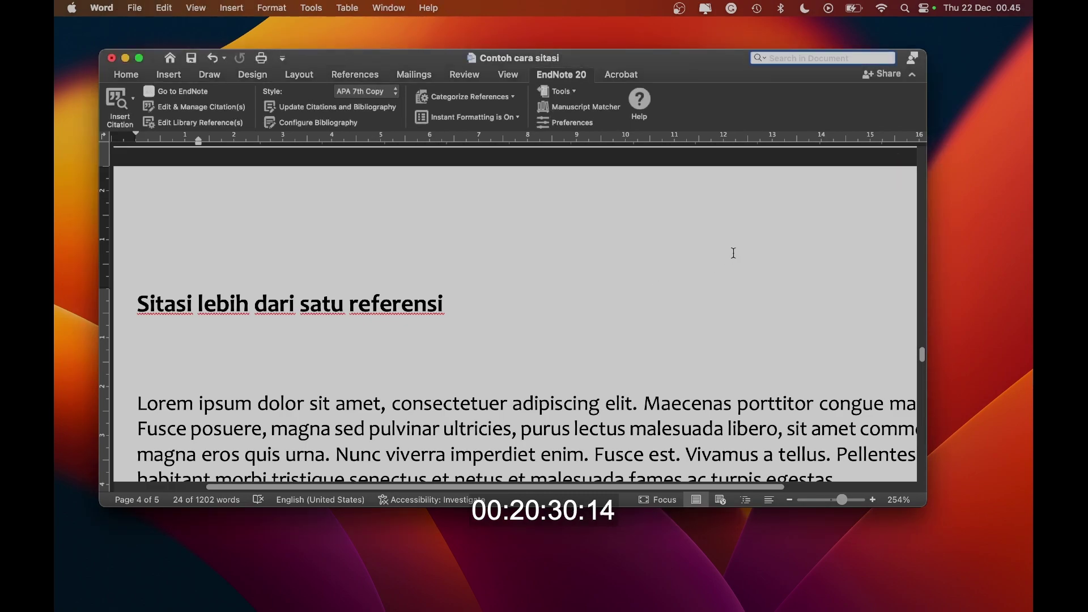
pyautogui.write('a')
pyautogui.press('Return')
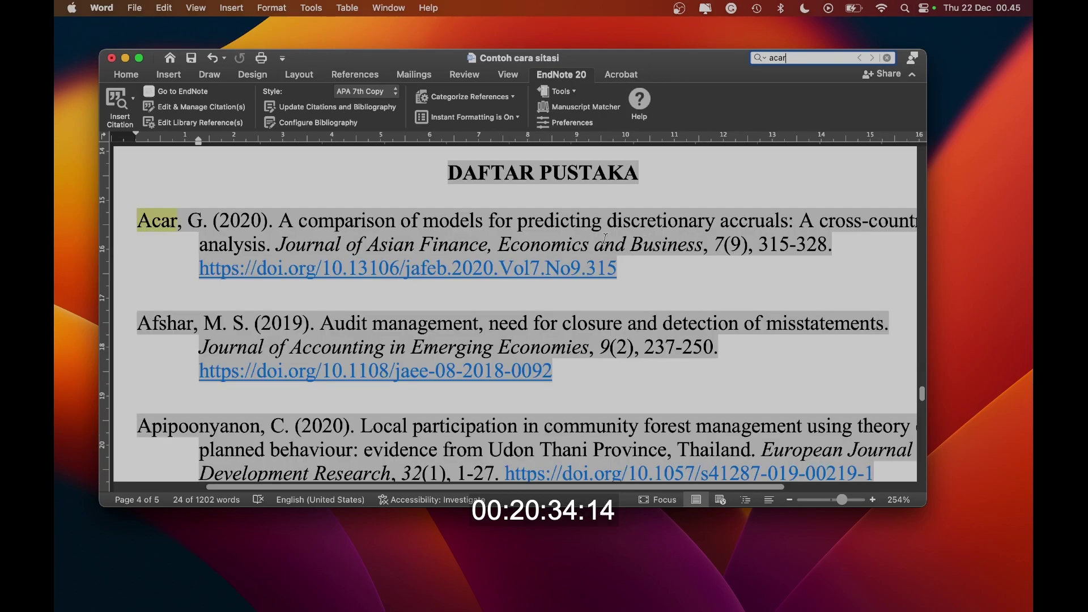
pyautogui.click(860, 58)
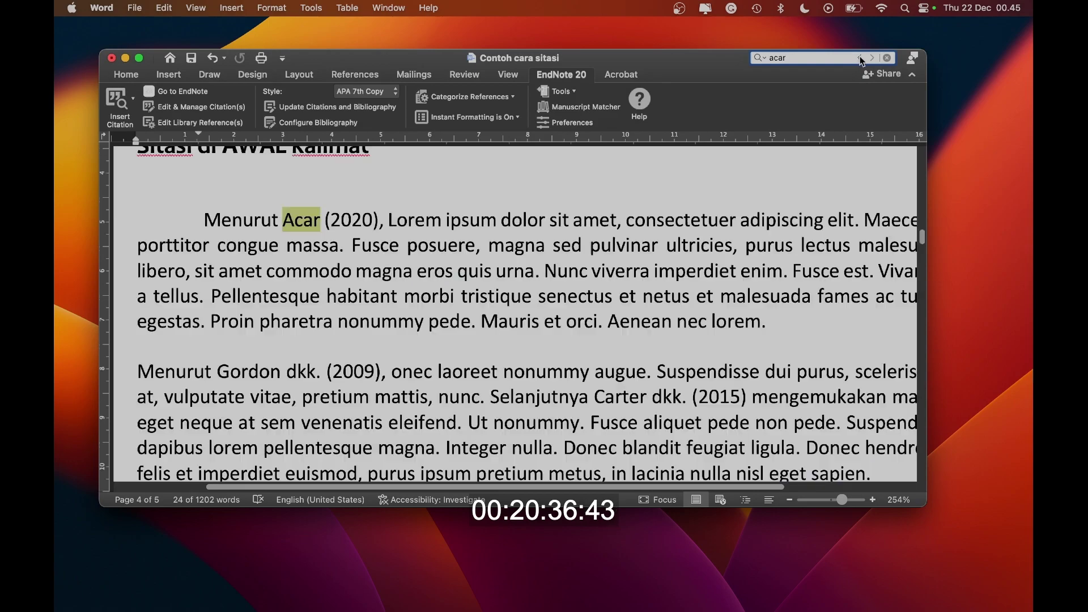
pyautogui.click(335, 261)
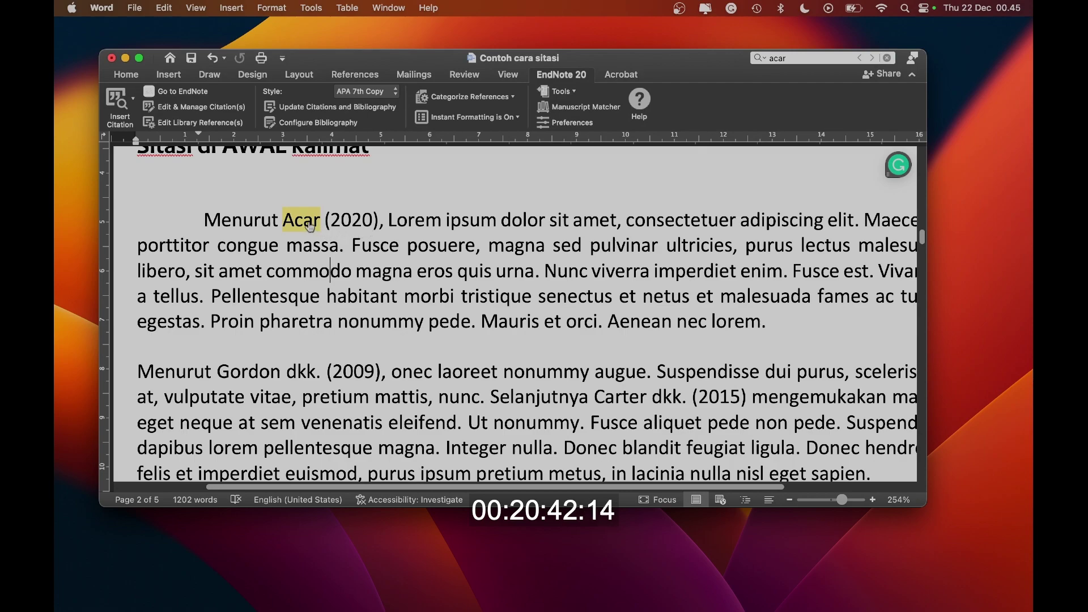
# Step: Open the detailed citation editor for the highlighted 2020 in-text citation and edit its library reference in EndNote
pyautogui.moveTo(309, 225)
pyautogui.rightClick(304, 223)
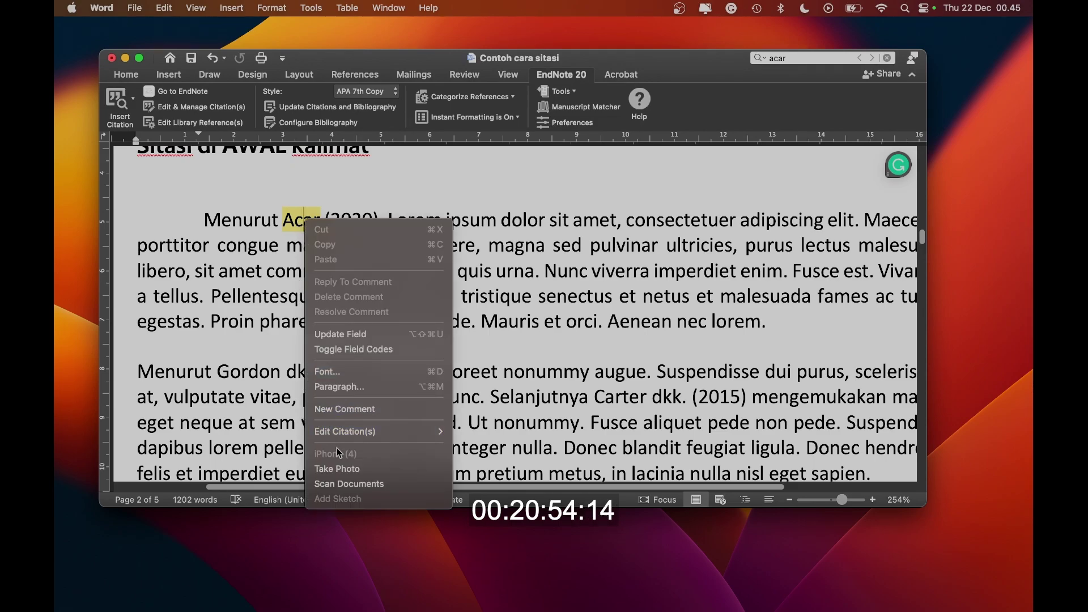
pyautogui.moveTo(408, 433)
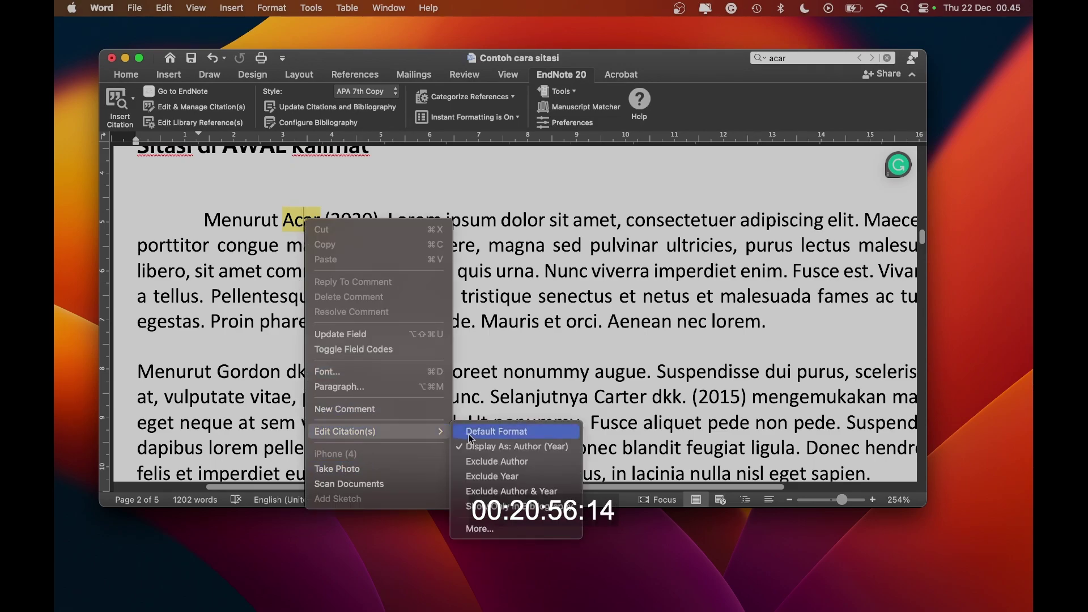
pyautogui.click(493, 530)
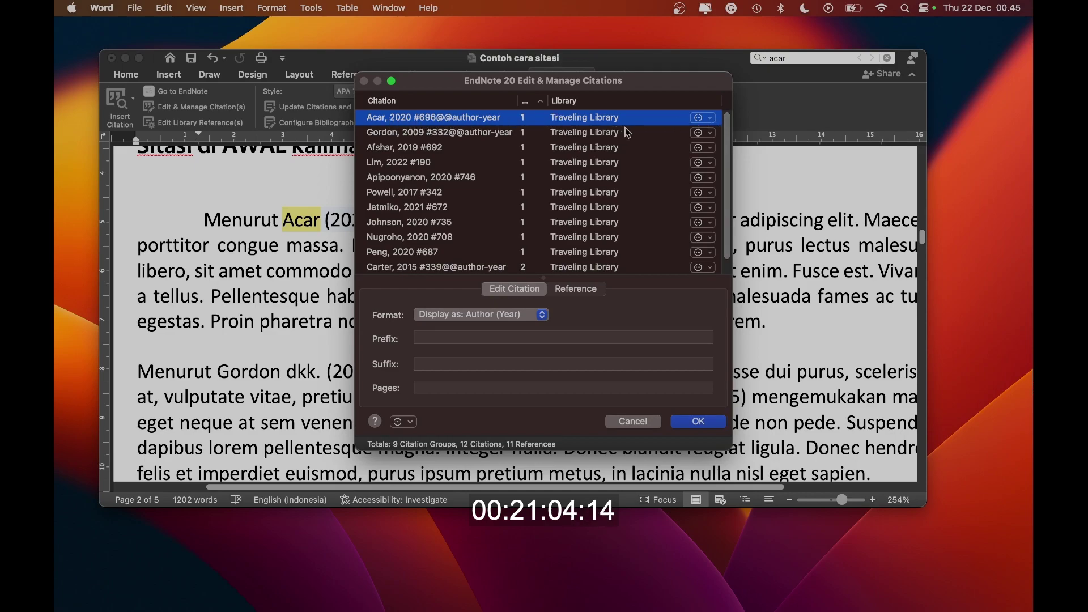
pyautogui.click(711, 120)
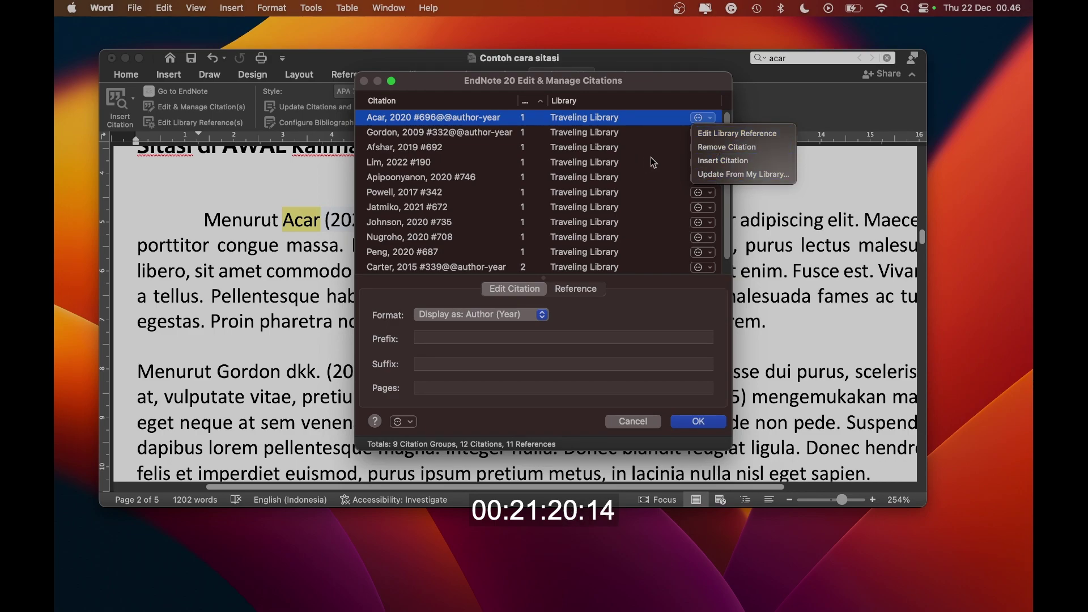
pyautogui.click(746, 136)
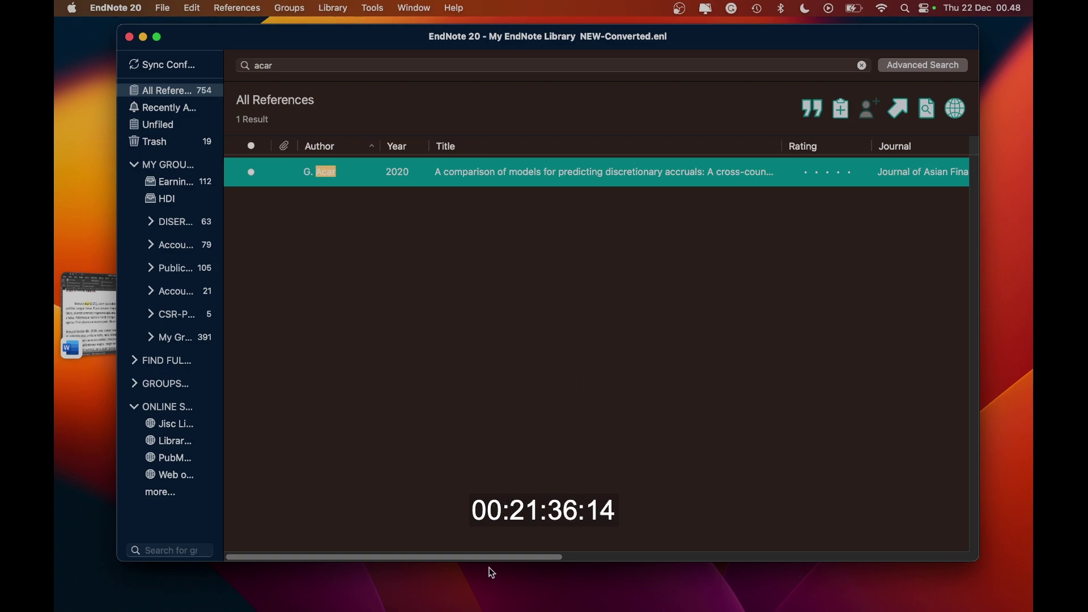
# Step: Review the columns of the 2020 discretionary accruals reference in the library and open its record for editing
pyautogui.moveTo(496, 560); pyautogui.dragTo(744, 579)
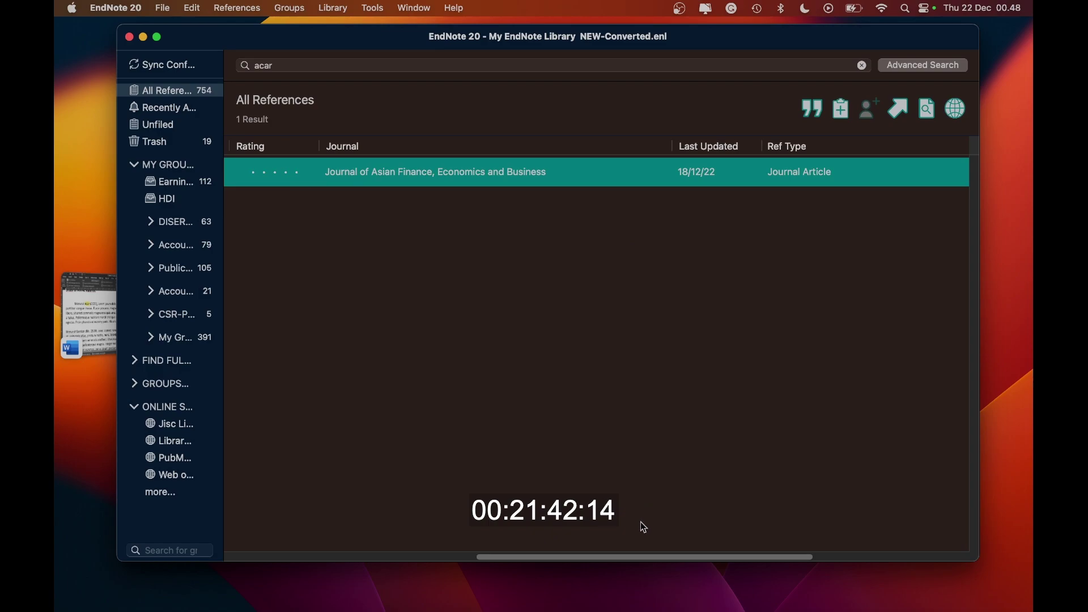
pyautogui.moveTo(650, 558)
pyautogui.mouseDown()
pyautogui.moveTo(809, 556)
pyautogui.moveTo(450, 552)
pyautogui.moveTo(671, 557)
pyautogui.mouseUp()
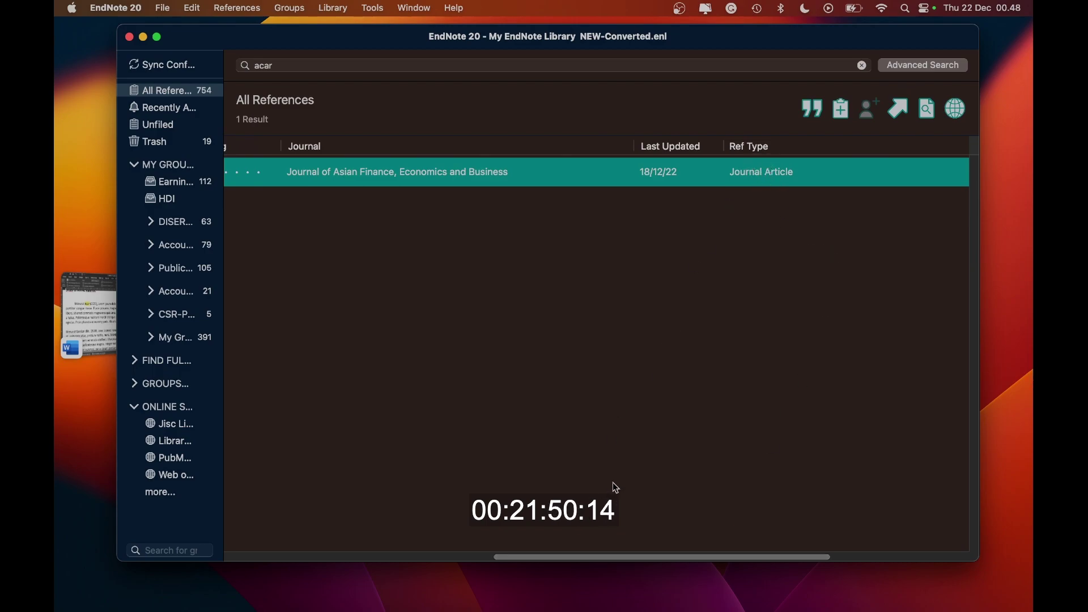
pyautogui.moveTo(589, 558); pyautogui.dragTo(404, 528)
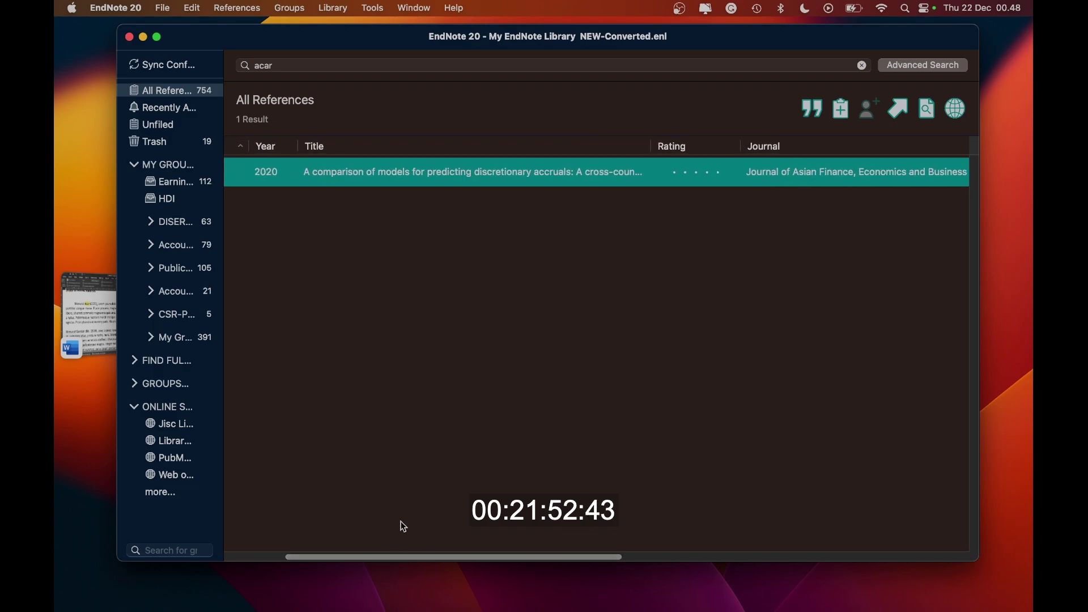
pyautogui.doubleClick(401, 175)
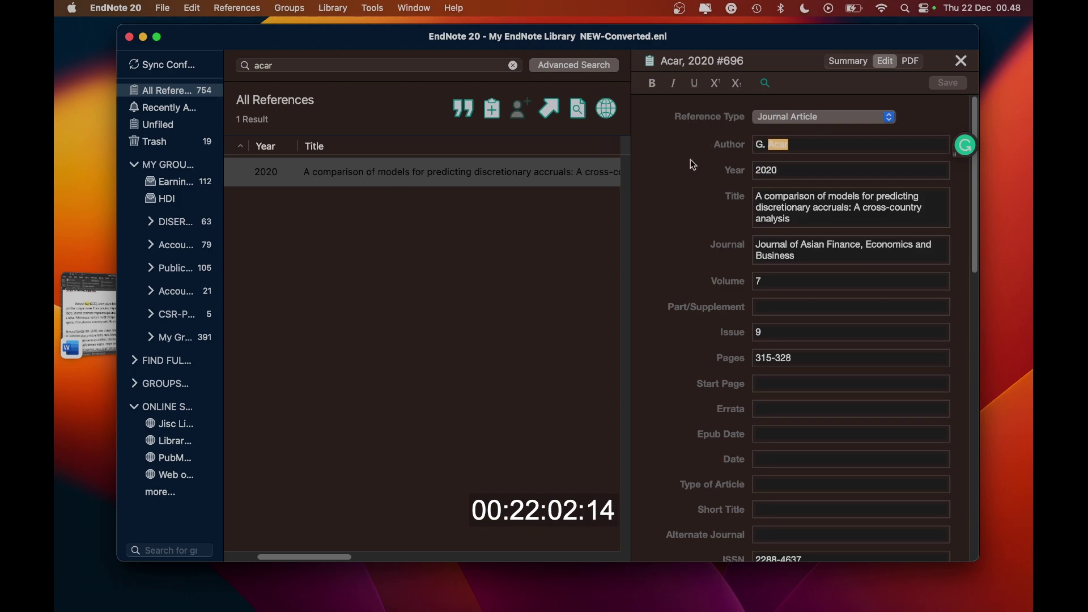
# Step: Look through the available reference types, set the 2020 reference's type to Book, and save the record
pyautogui.click(892, 121)
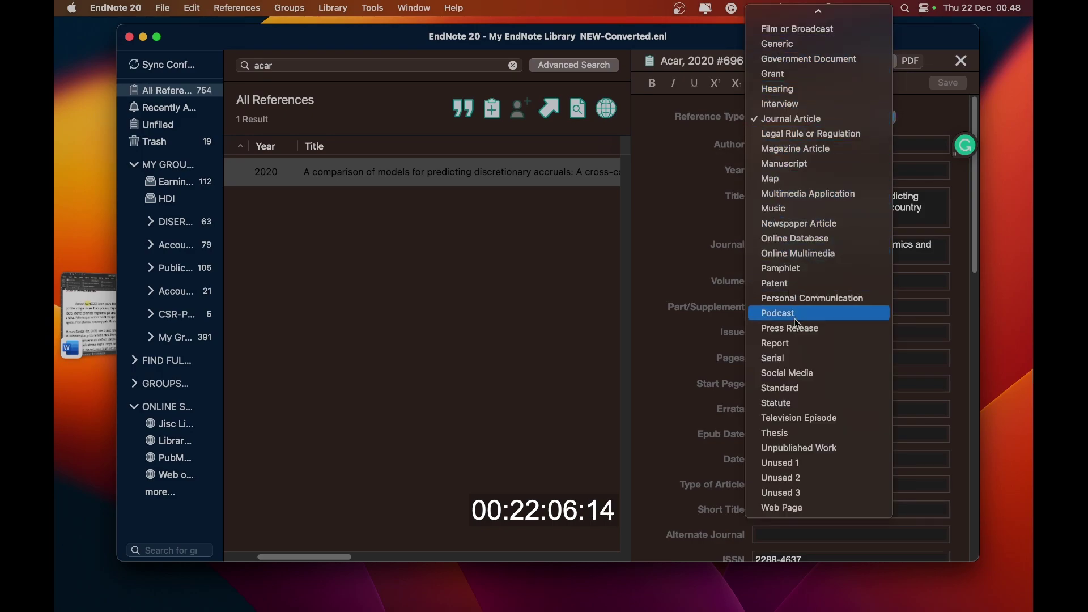
pyautogui.scroll(5, 811, 148)
pyautogui.scroll(3, 812, 146)
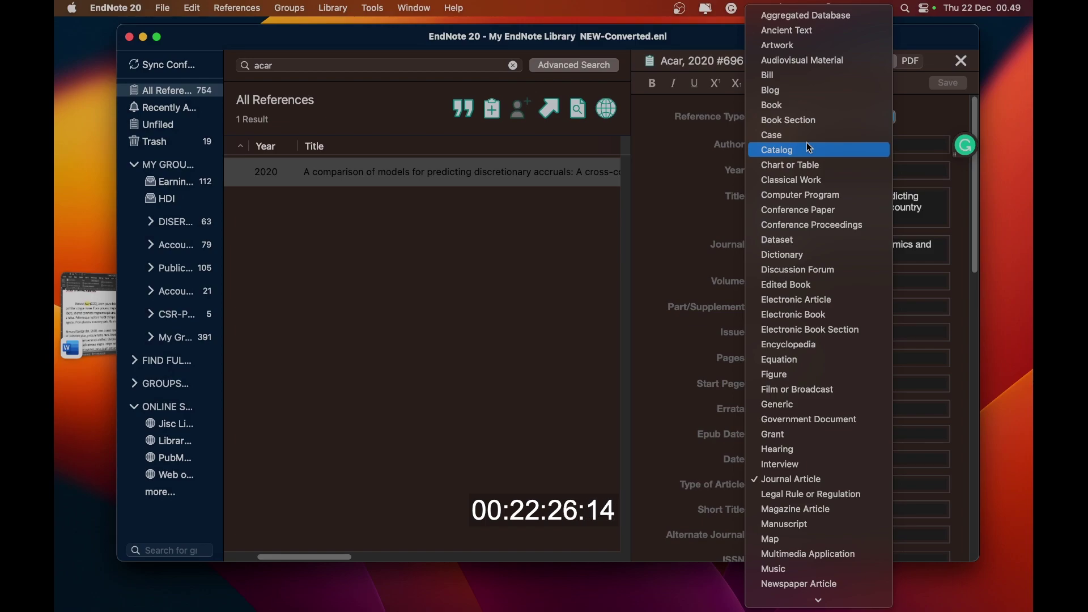
pyautogui.click(793, 108)
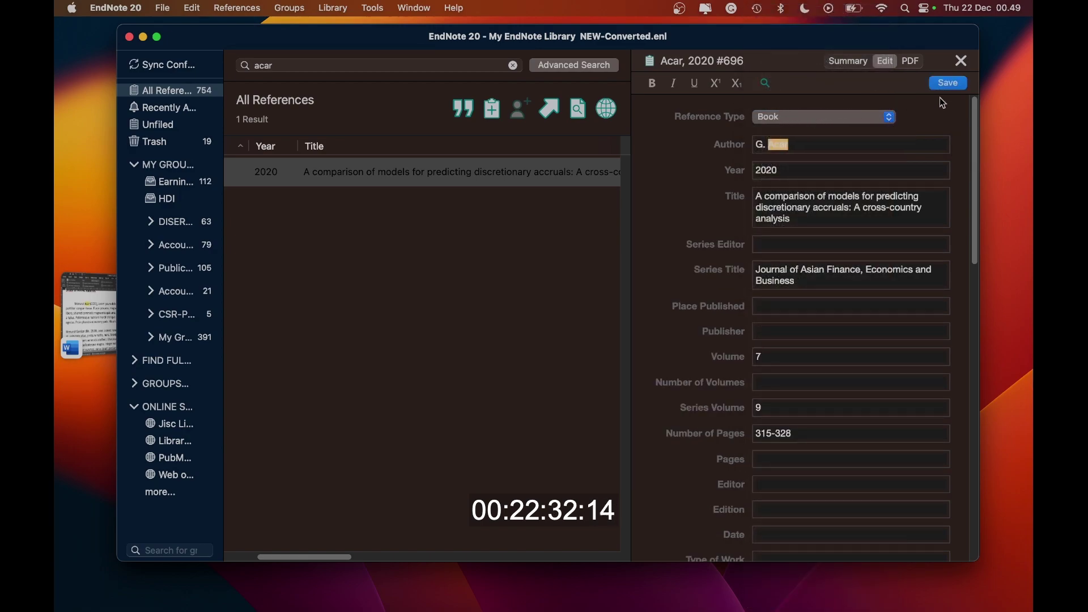
pyautogui.click(954, 88)
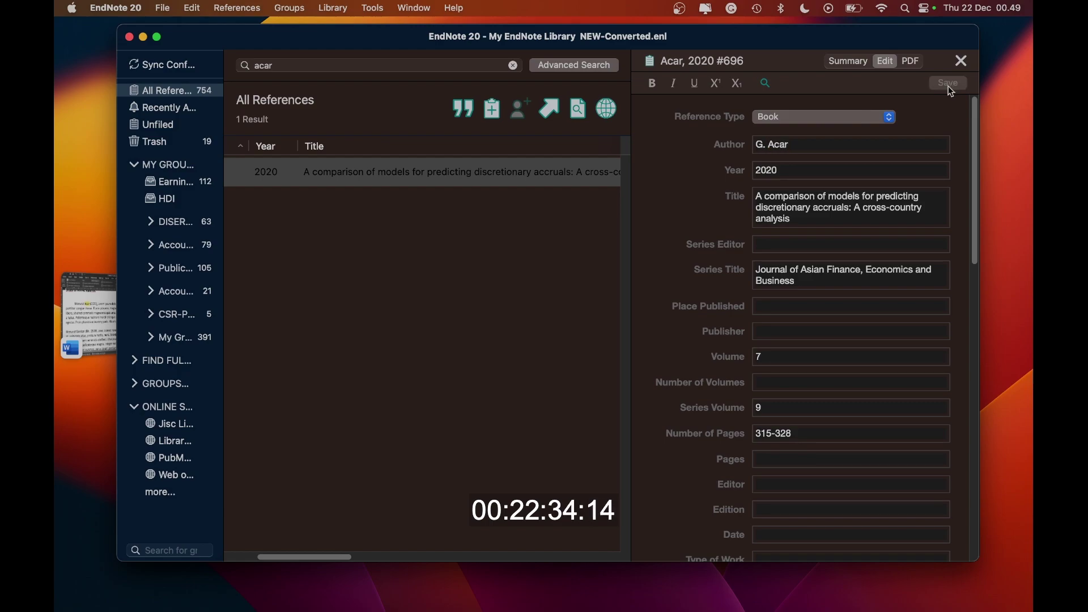
# Step: Check the summary of the 2020 reference, close its record, and switch back to the Word document
pyautogui.click(848, 63)
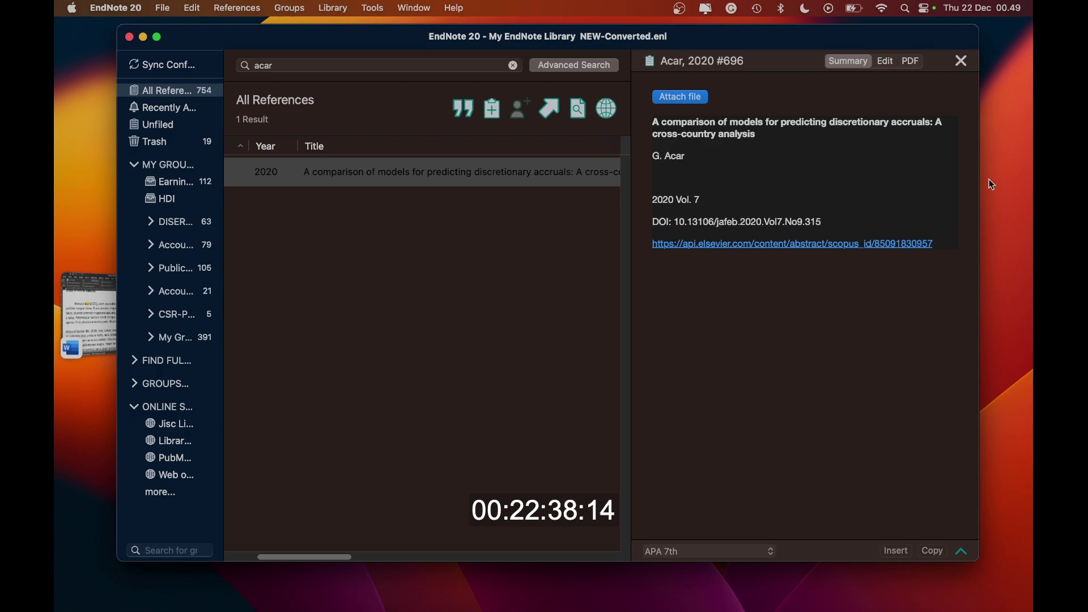
pyautogui.click(962, 61)
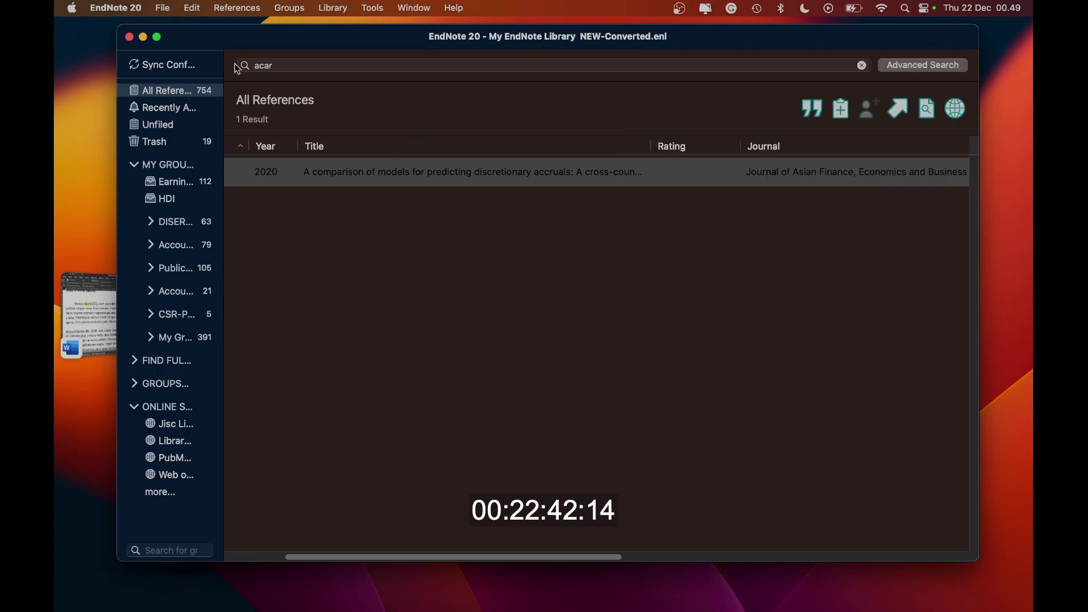
pyautogui.click(144, 37)
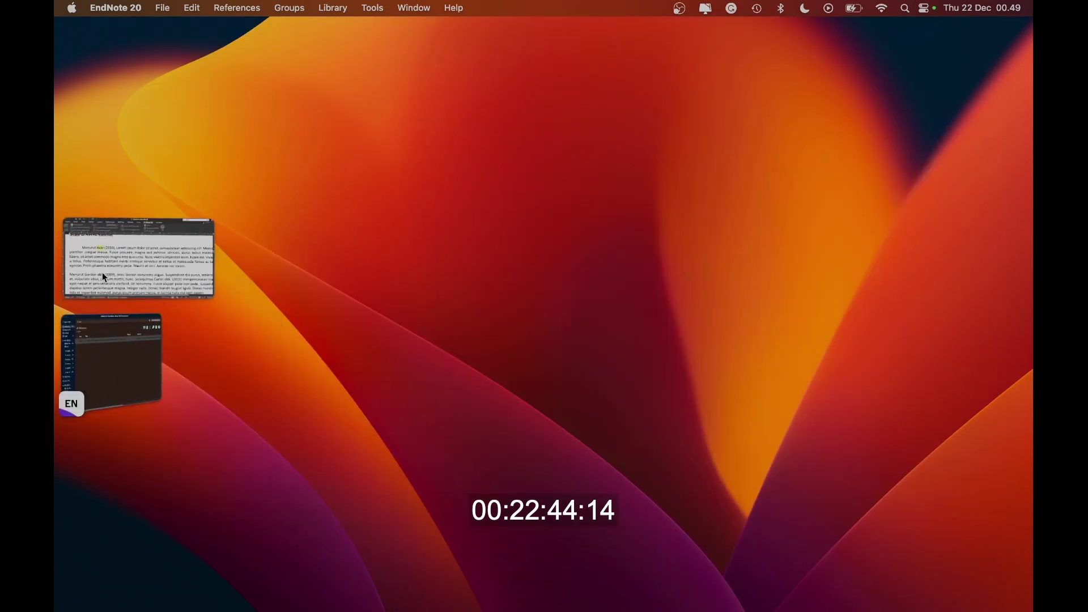
pyautogui.click(102, 272)
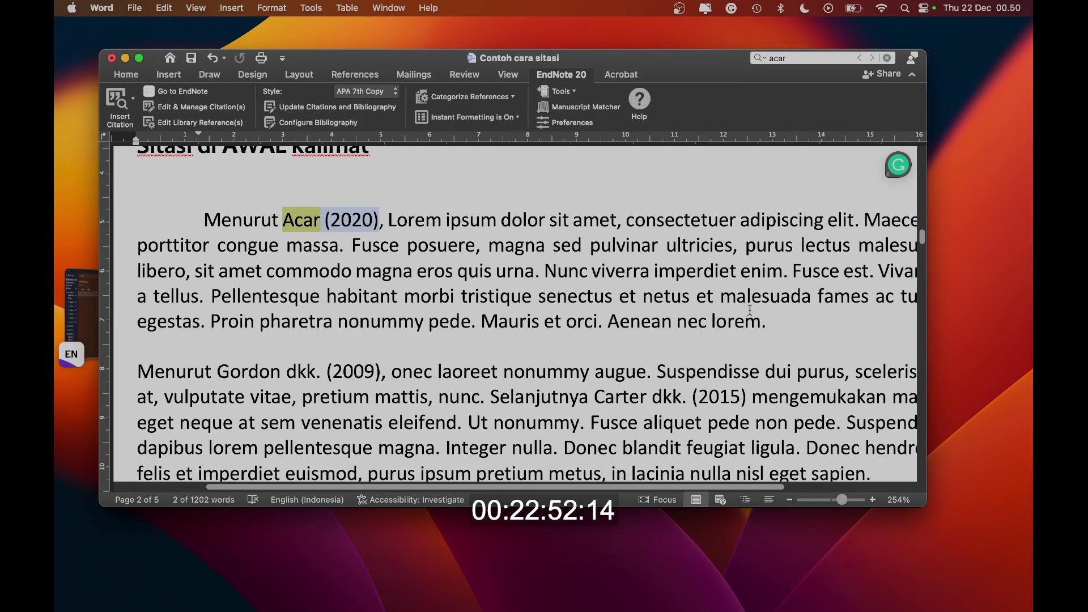
# Step: Follow the highlighted 2020 in-text citation to its bibliography entry and update the document's citations and bibliography
pyautogui.click(334, 221)
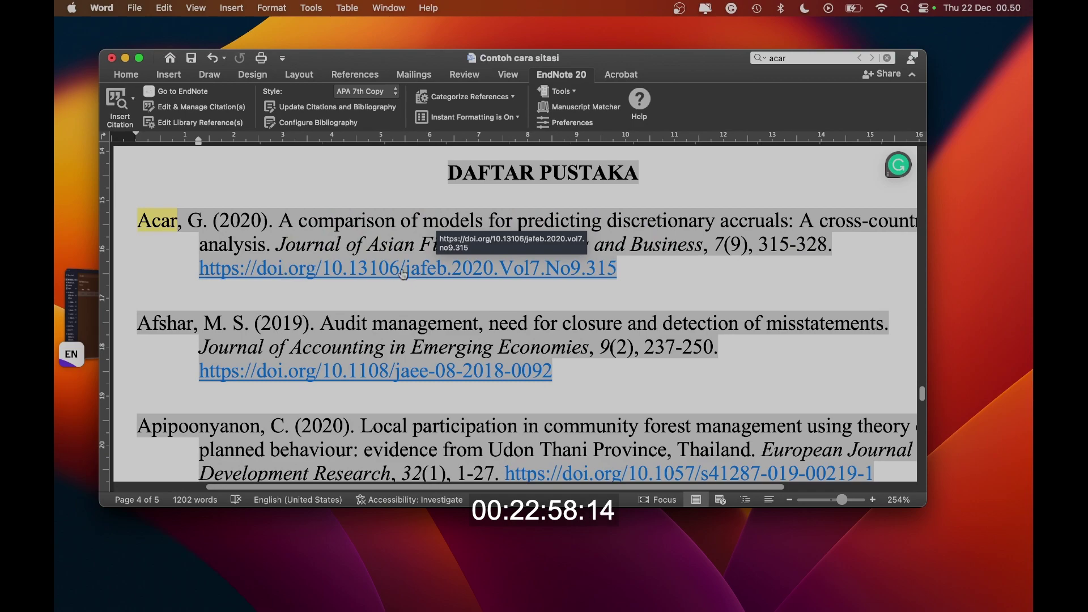
pyautogui.click(654, 276)
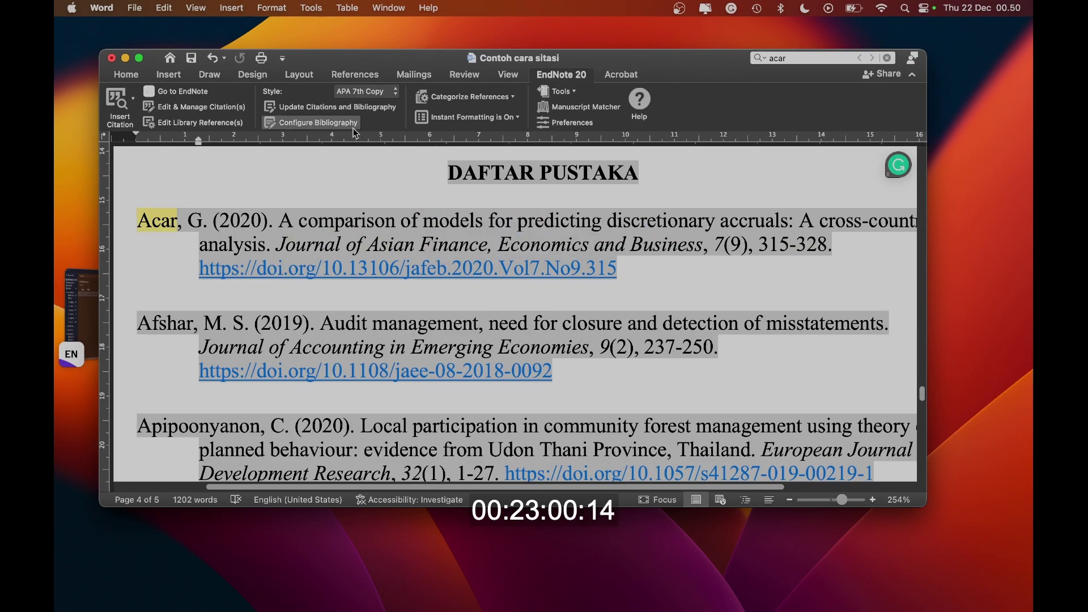
pyautogui.click(320, 107)
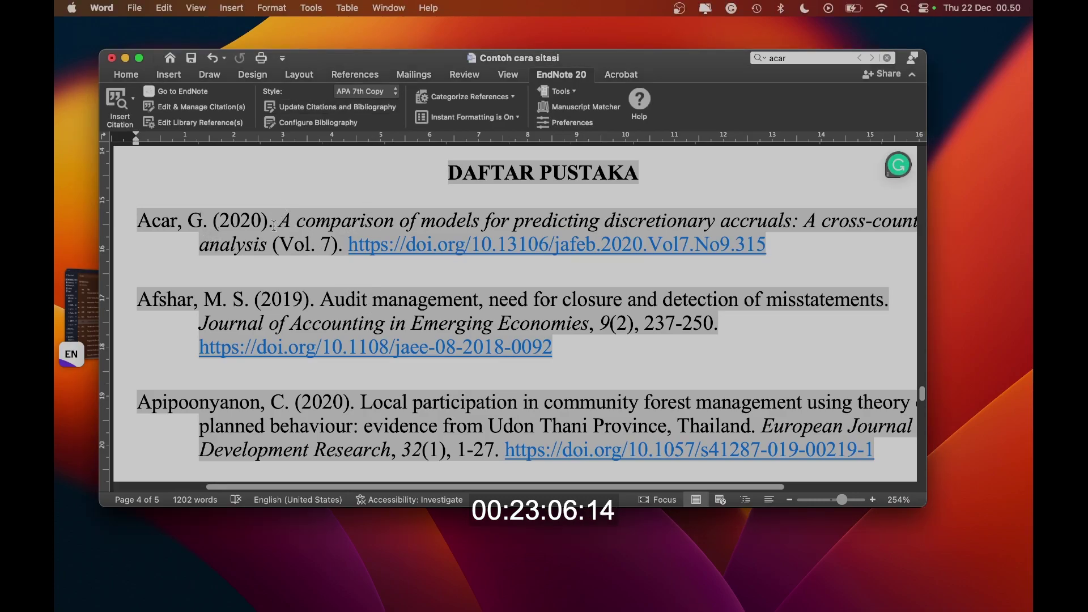
# Step: Highlight the italic title "A comparison of models for predicting discretionary accruals: A cross-country analysis" in yellow in the first bibliography entry
pyautogui.moveTo(276, 226); pyautogui.dragTo(266, 247)
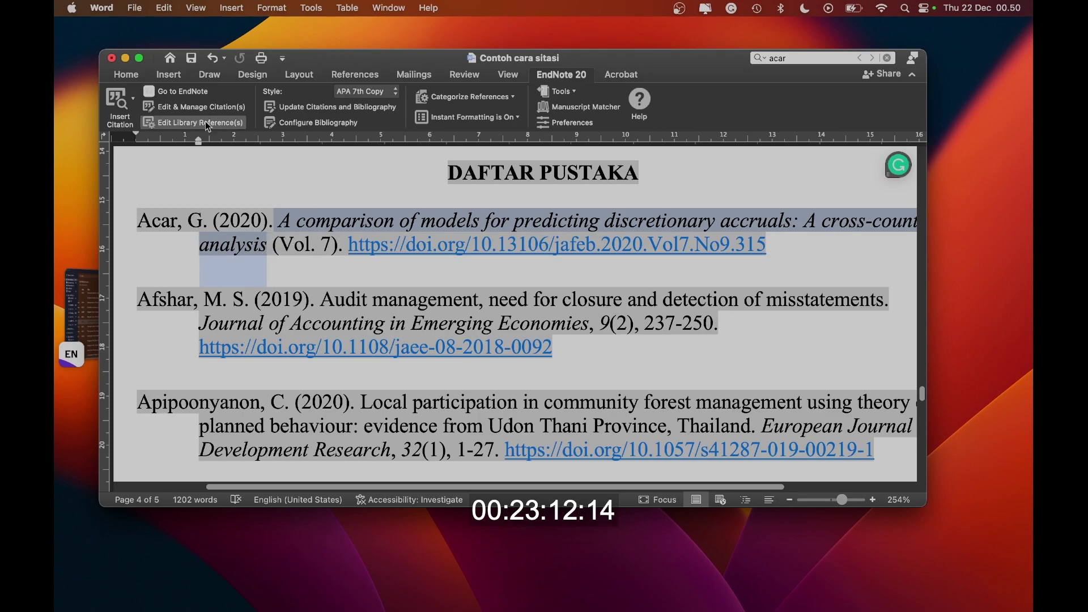
pyautogui.click(140, 76)
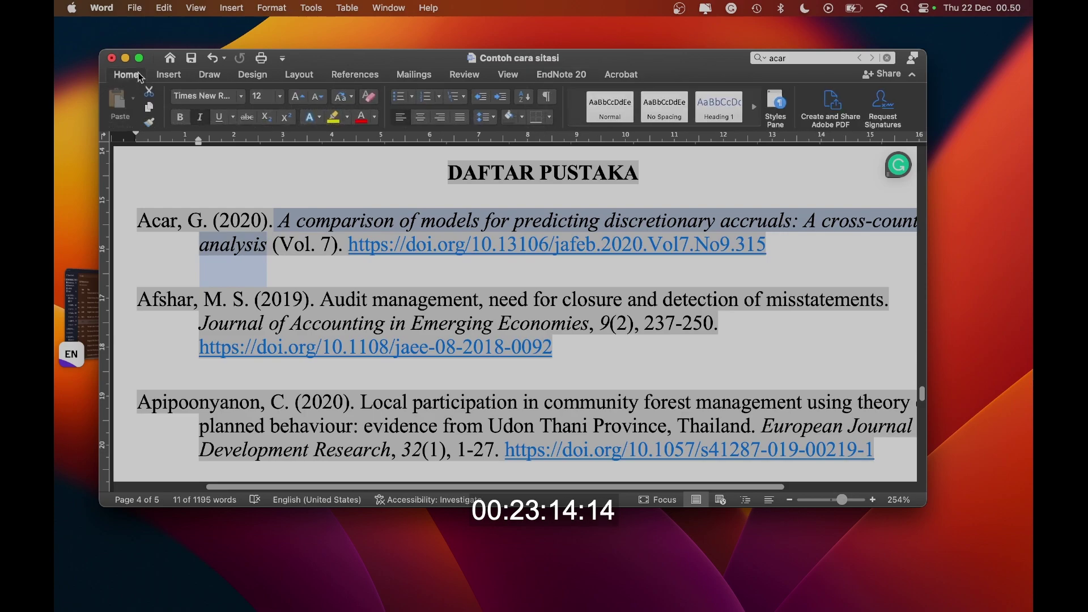
pyautogui.click(336, 121)
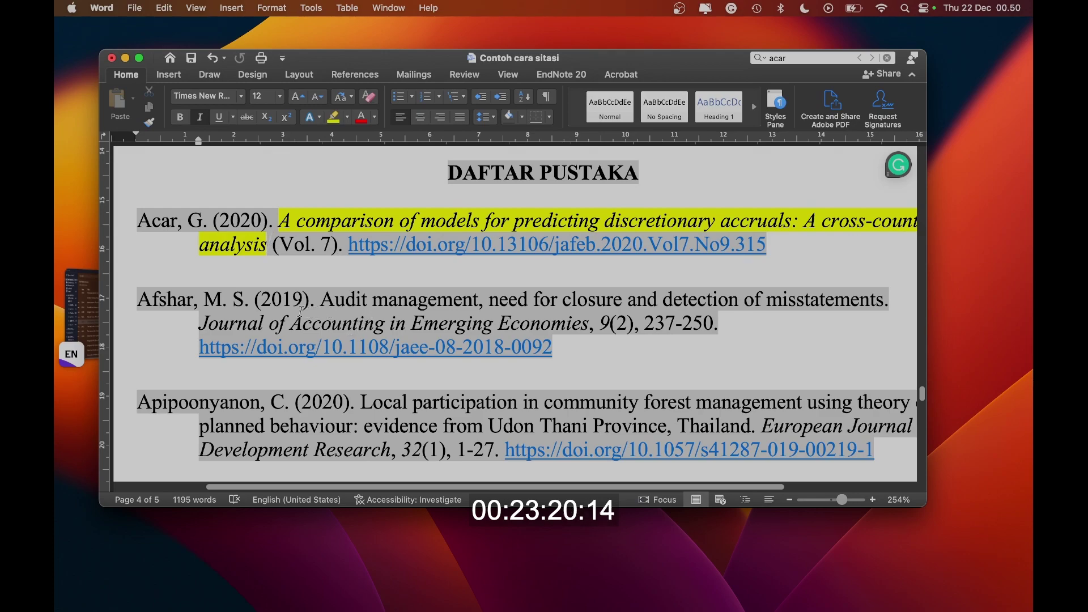
# Step: Highlight the journal name "Journal of Accounting in Emerging Economies" in yellow in the 2019 audit management bibliography entry
pyautogui.moveTo(320, 300); pyautogui.dragTo(891, 302)
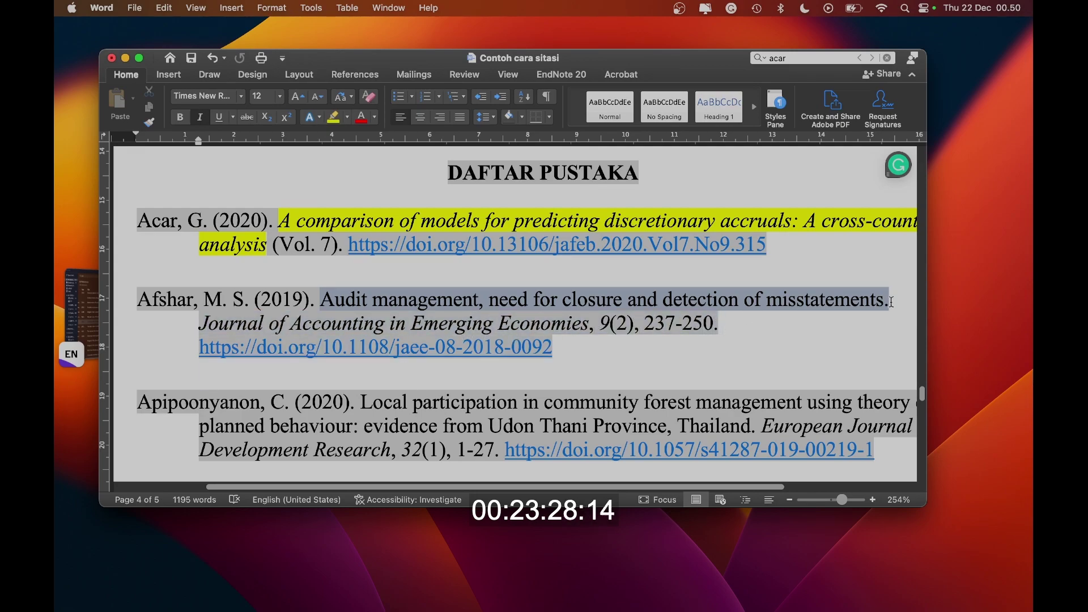
pyautogui.moveTo(891, 302); pyautogui.dragTo(891, 302)
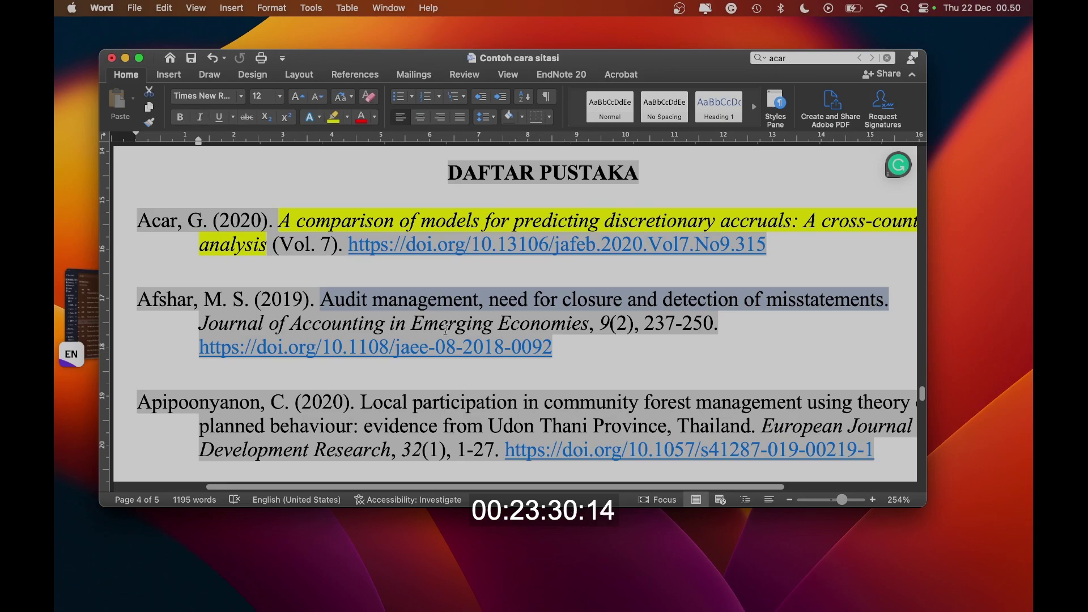
pyautogui.moveTo(198, 322); pyautogui.dragTo(589, 322)
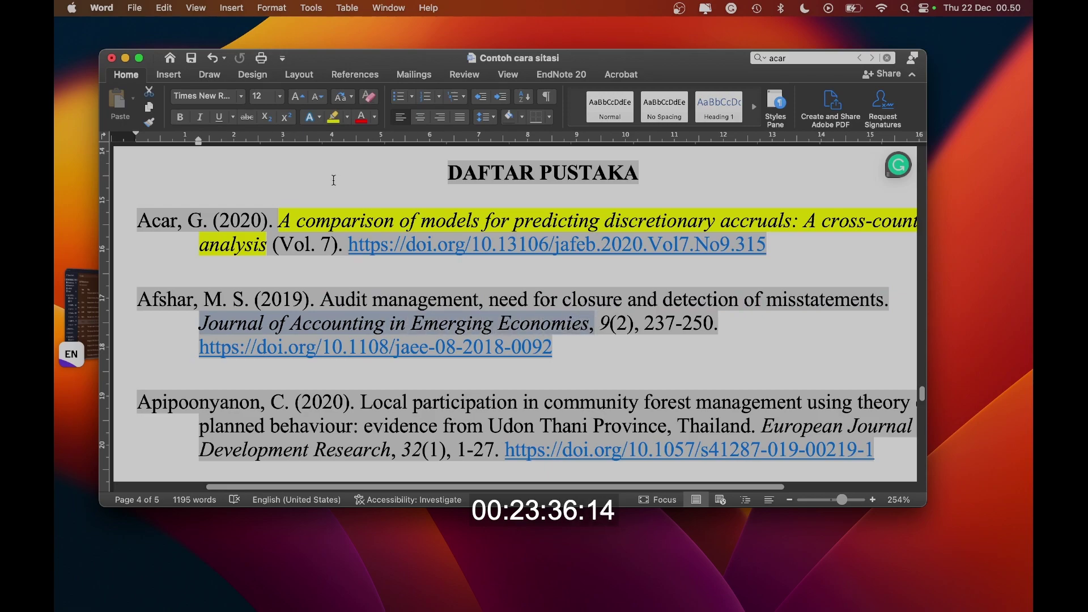
pyautogui.click(334, 117)
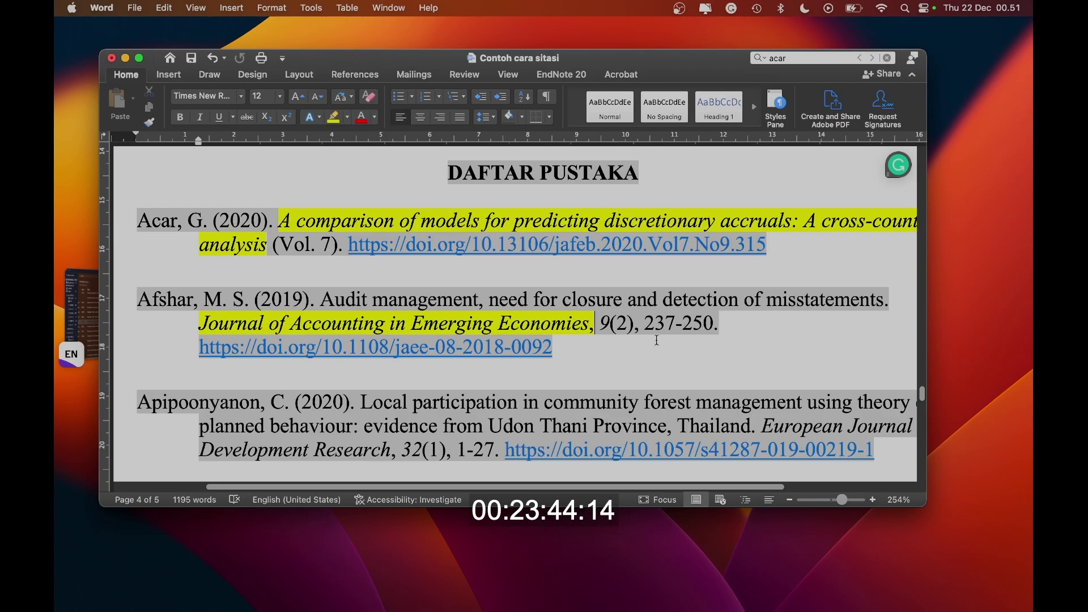
# Step: Examine the further bibliography entries and the body paragraphs with in-text citations above the DAFTAR PUSTAKA heading
pyautogui.scroll(-15, 660, 316)
pyautogui.scroll(-2, 688, 338)
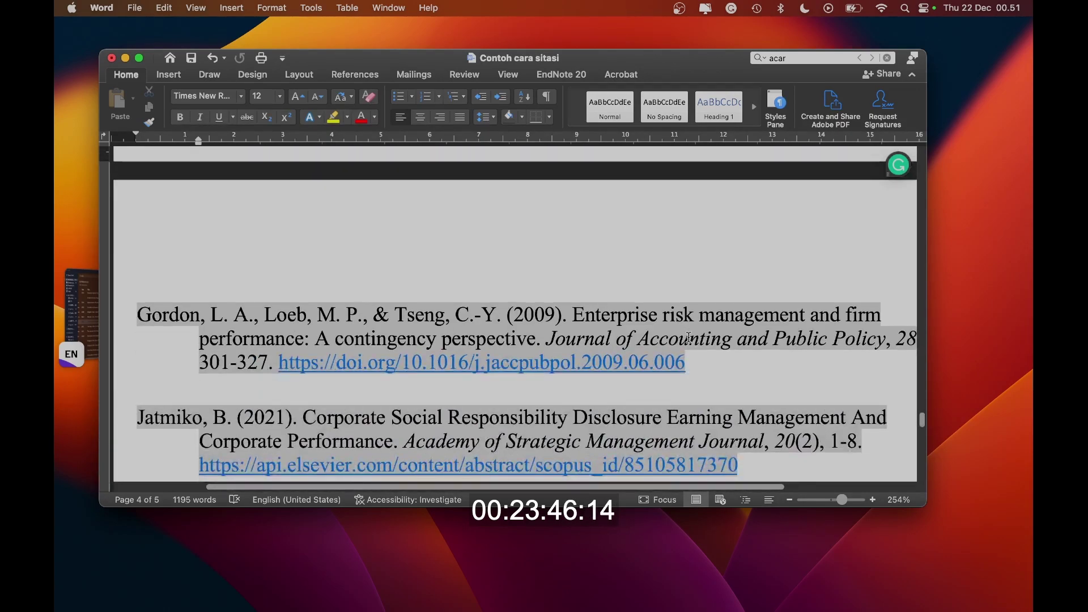
pyautogui.scroll(5, 641, 341)
pyautogui.scroll(10, 641, 341)
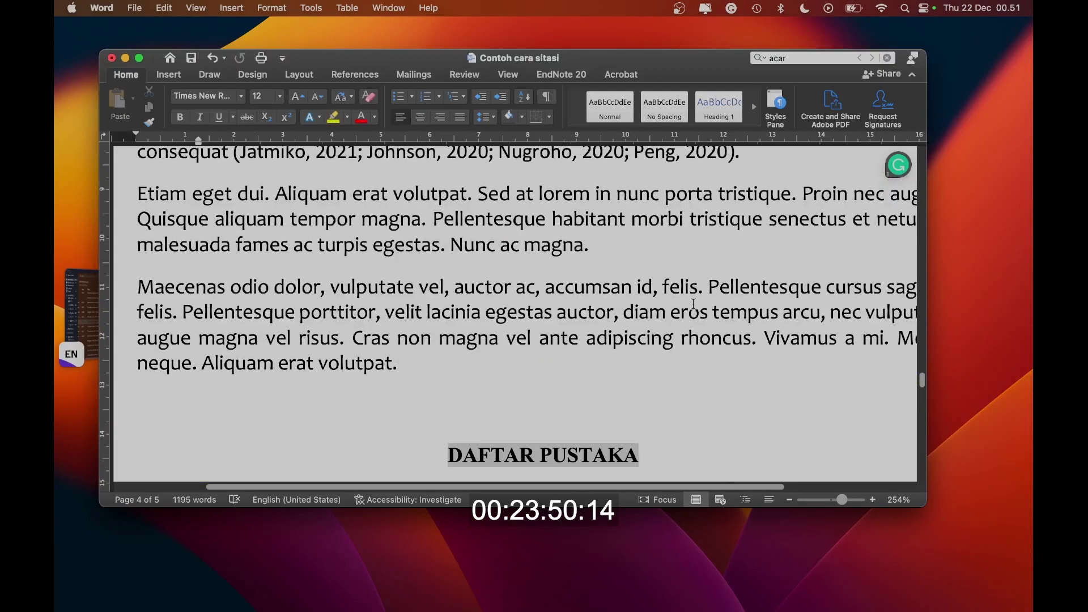
pyautogui.scroll(3, 676, 295)
pyautogui.scroll(3, 653, 292)
pyautogui.scroll(5, 653, 293)
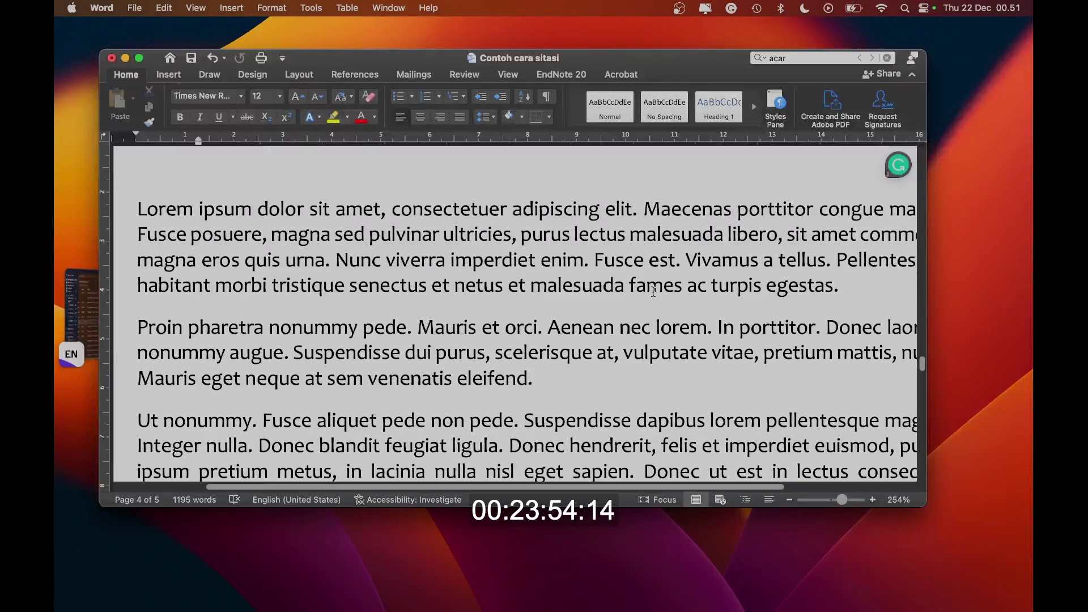
pyautogui.scroll(-7, 653, 293)
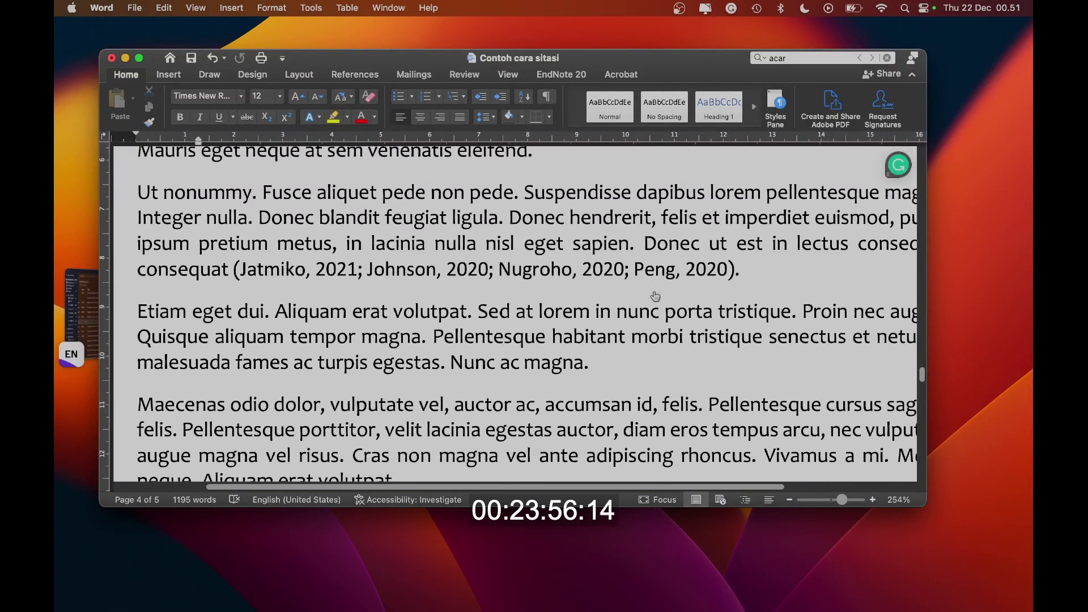